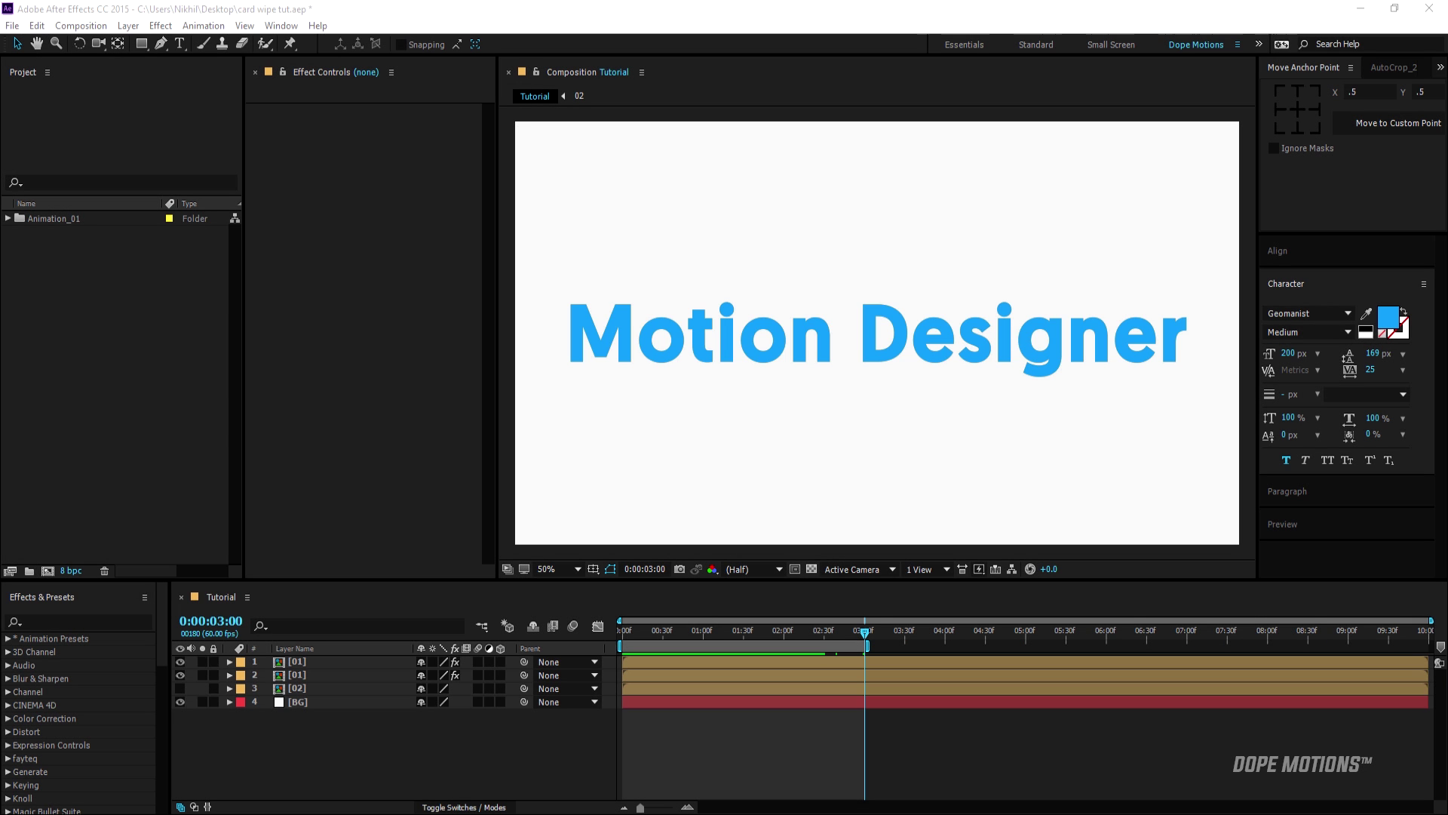
# Step: Create a 1920×1080, 30 fps, 10-second composition named Tutorial
pyautogui.click(49, 571)
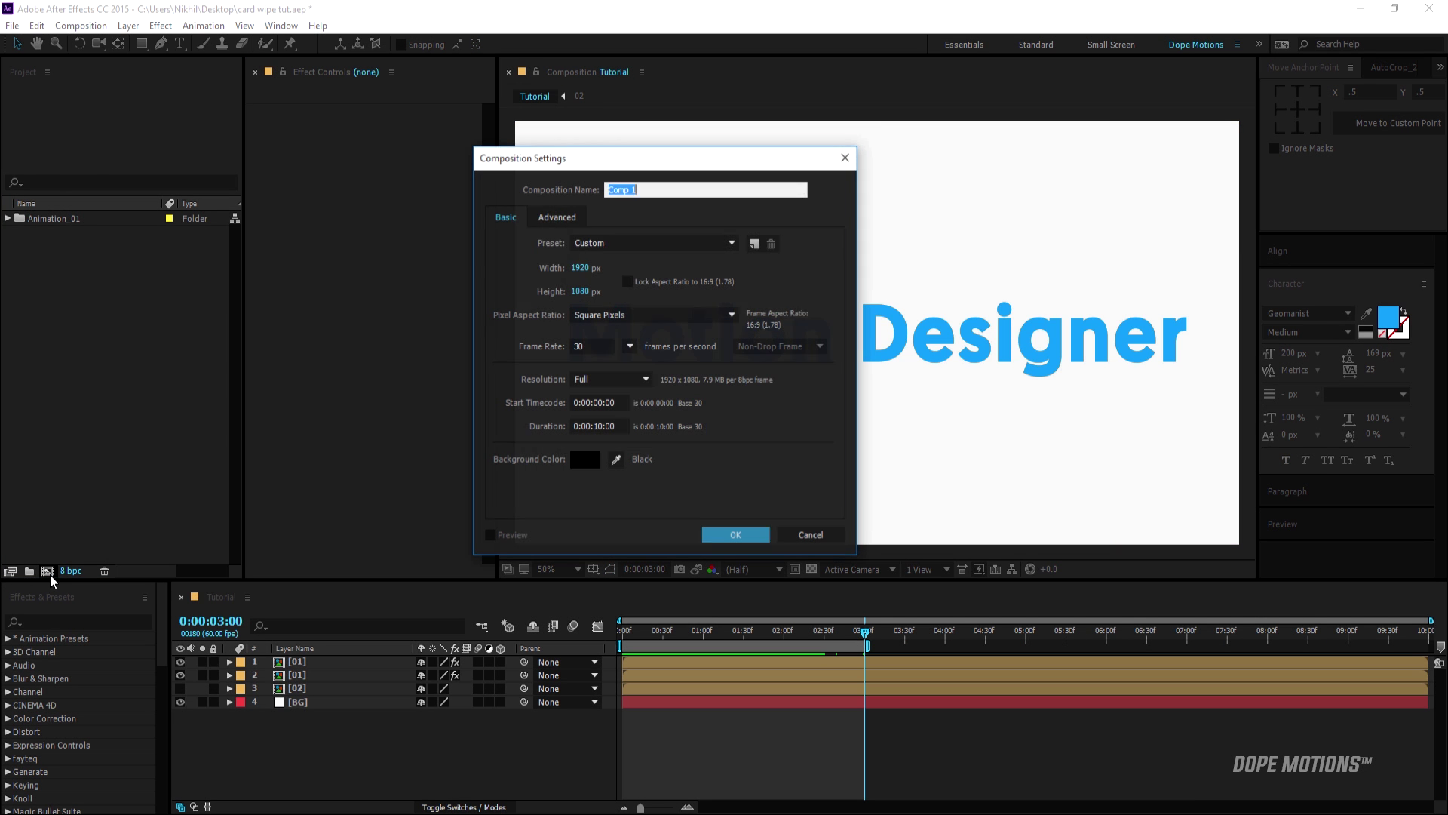
pyautogui.write('Tutorial')
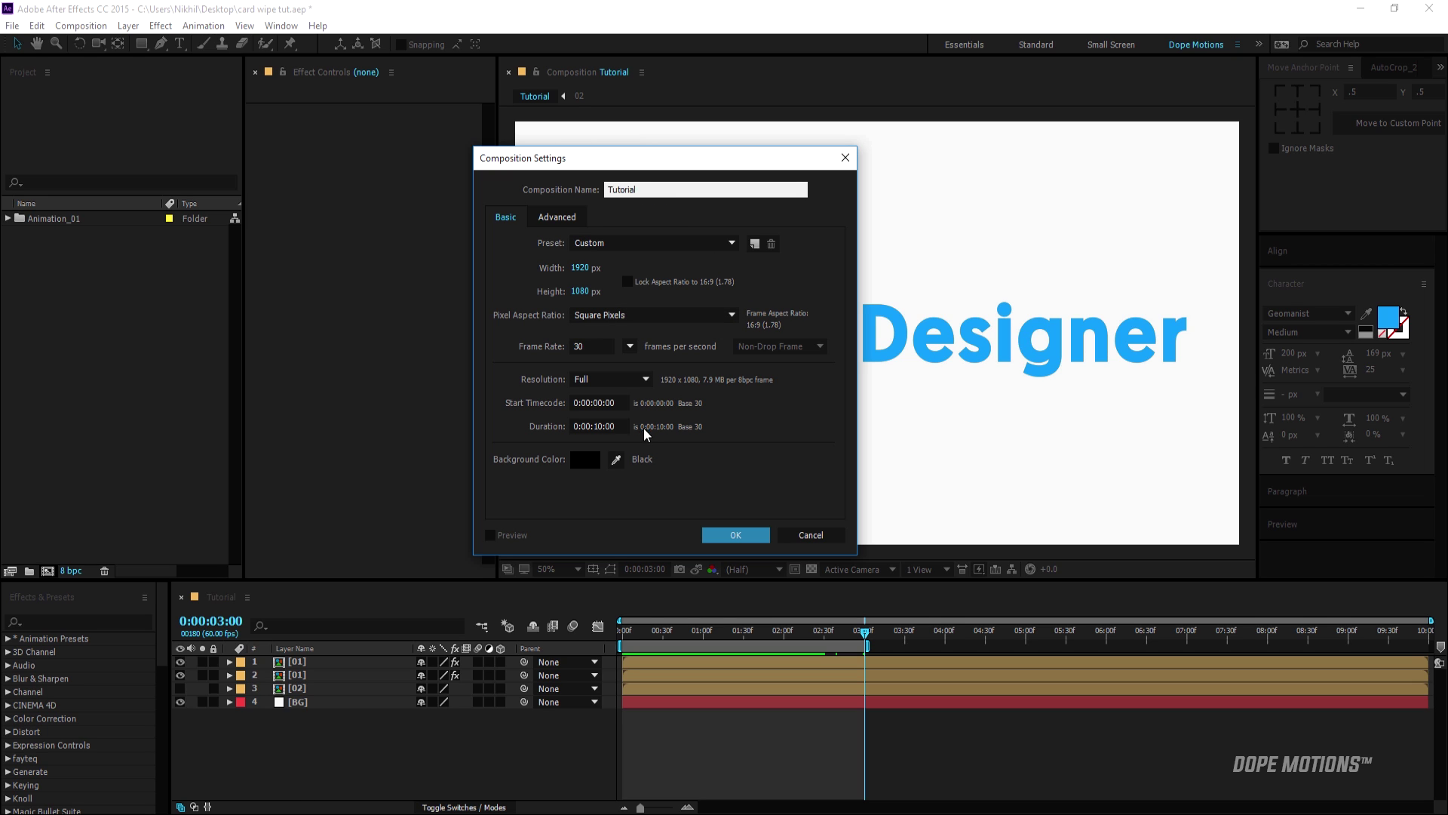
pyautogui.click(736, 535)
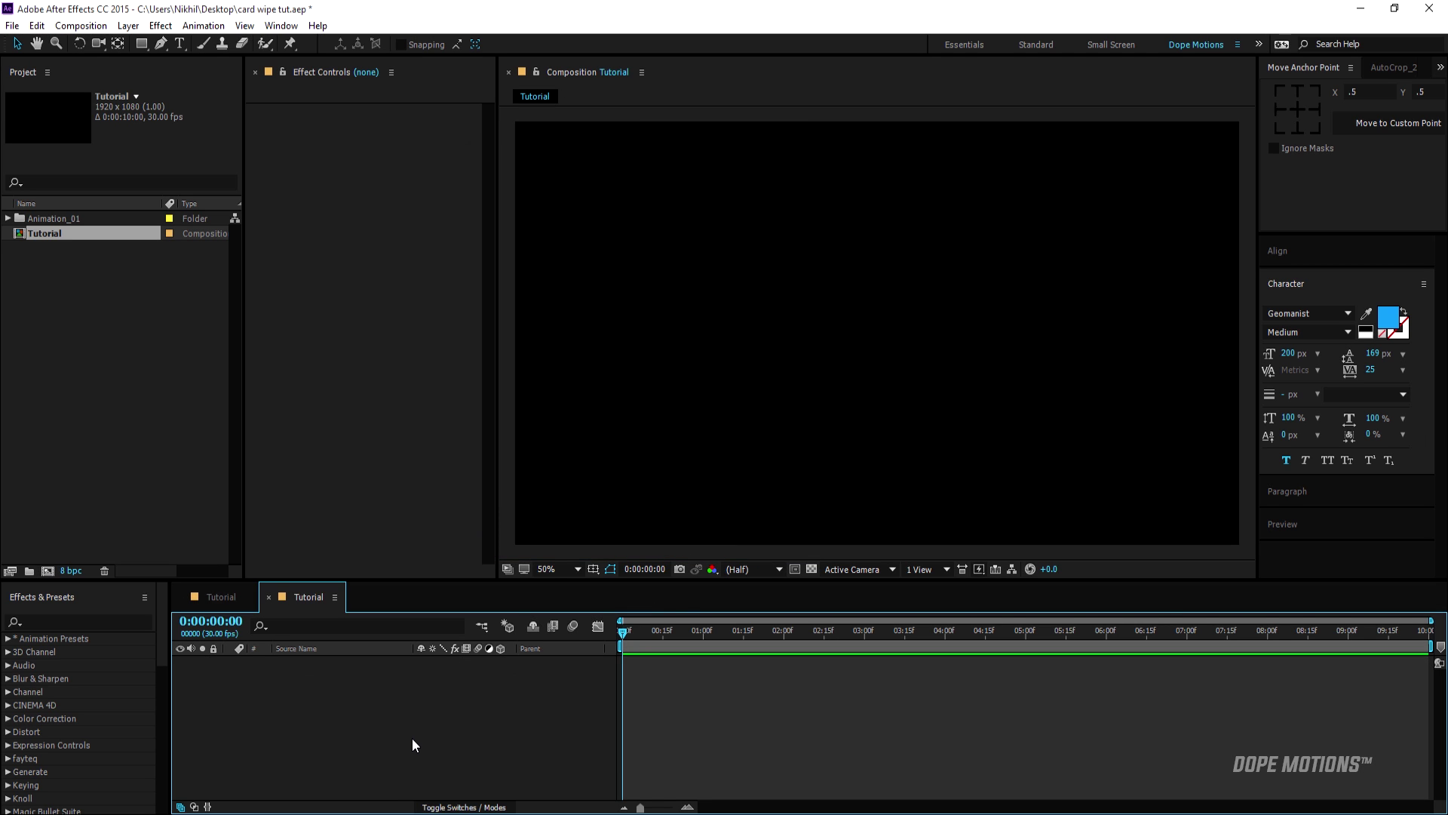
# Step: Add a MOTION text layer and centre it horizontally and vertically in the frame
pyautogui.hotkey('ctrl', 't')
pyautogui.click(702, 354)
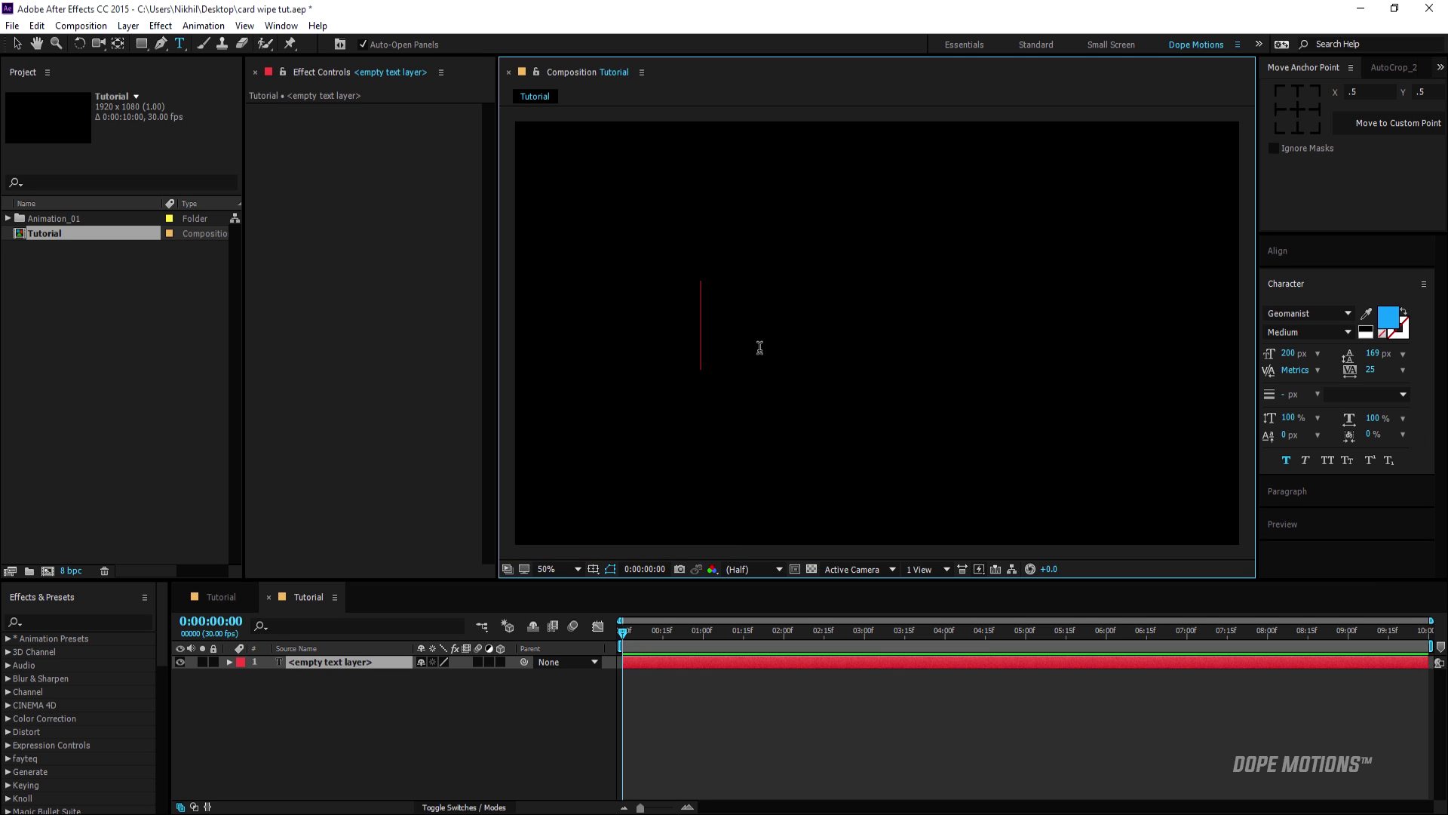
pyautogui.write('MOTION')
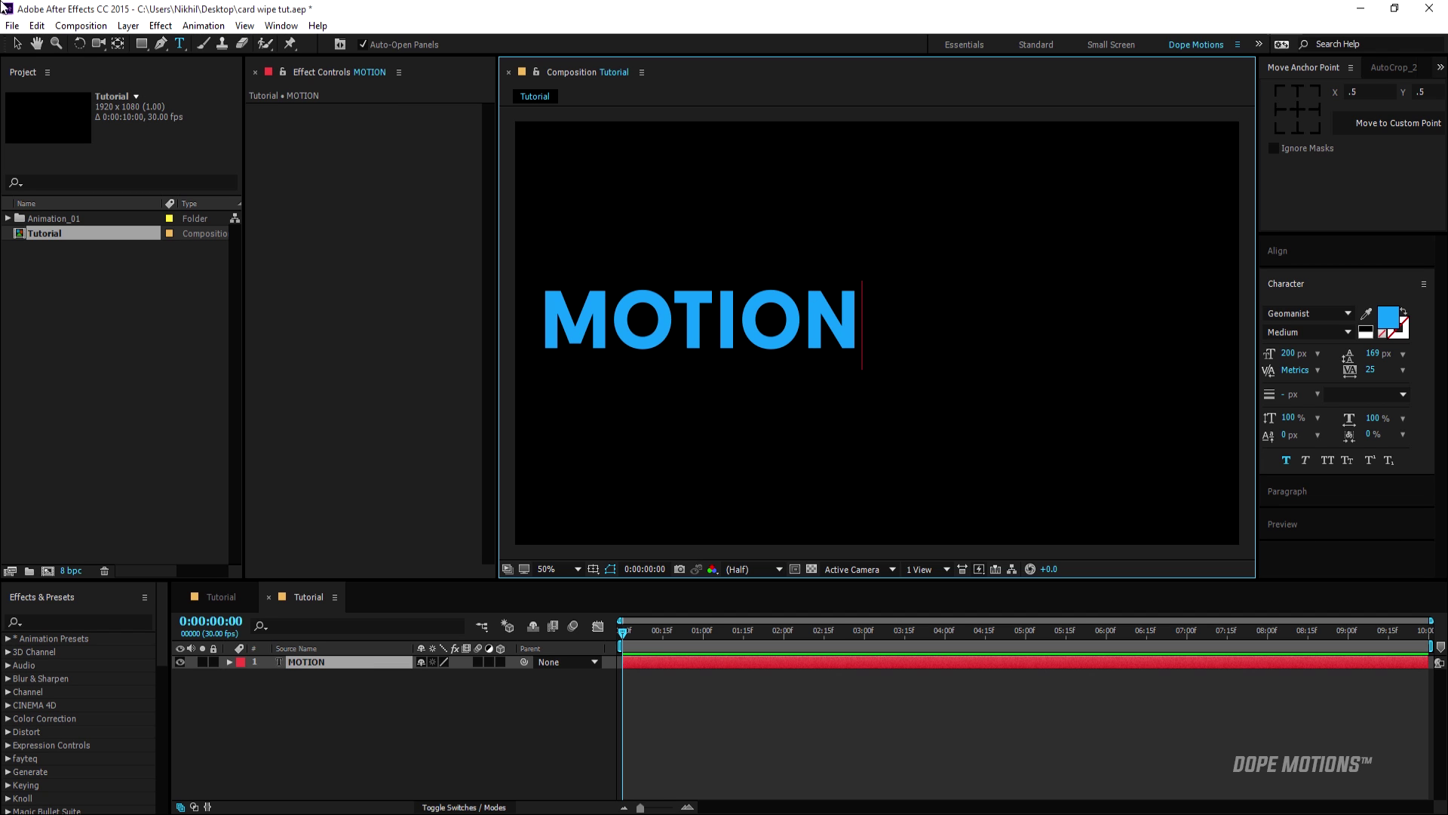
pyautogui.click(17, 43)
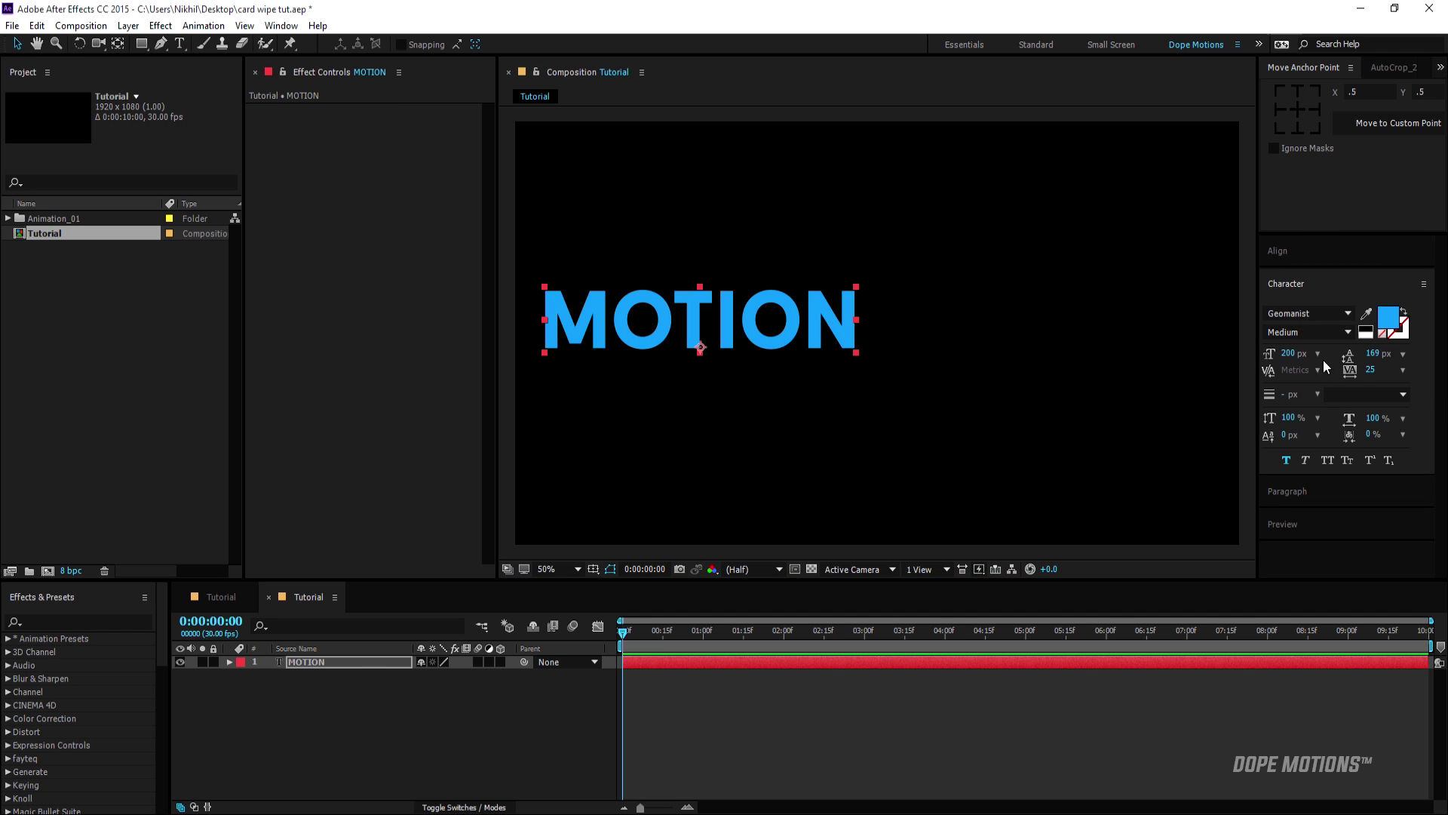
pyautogui.click(1279, 250)
pyautogui.click(1299, 294)
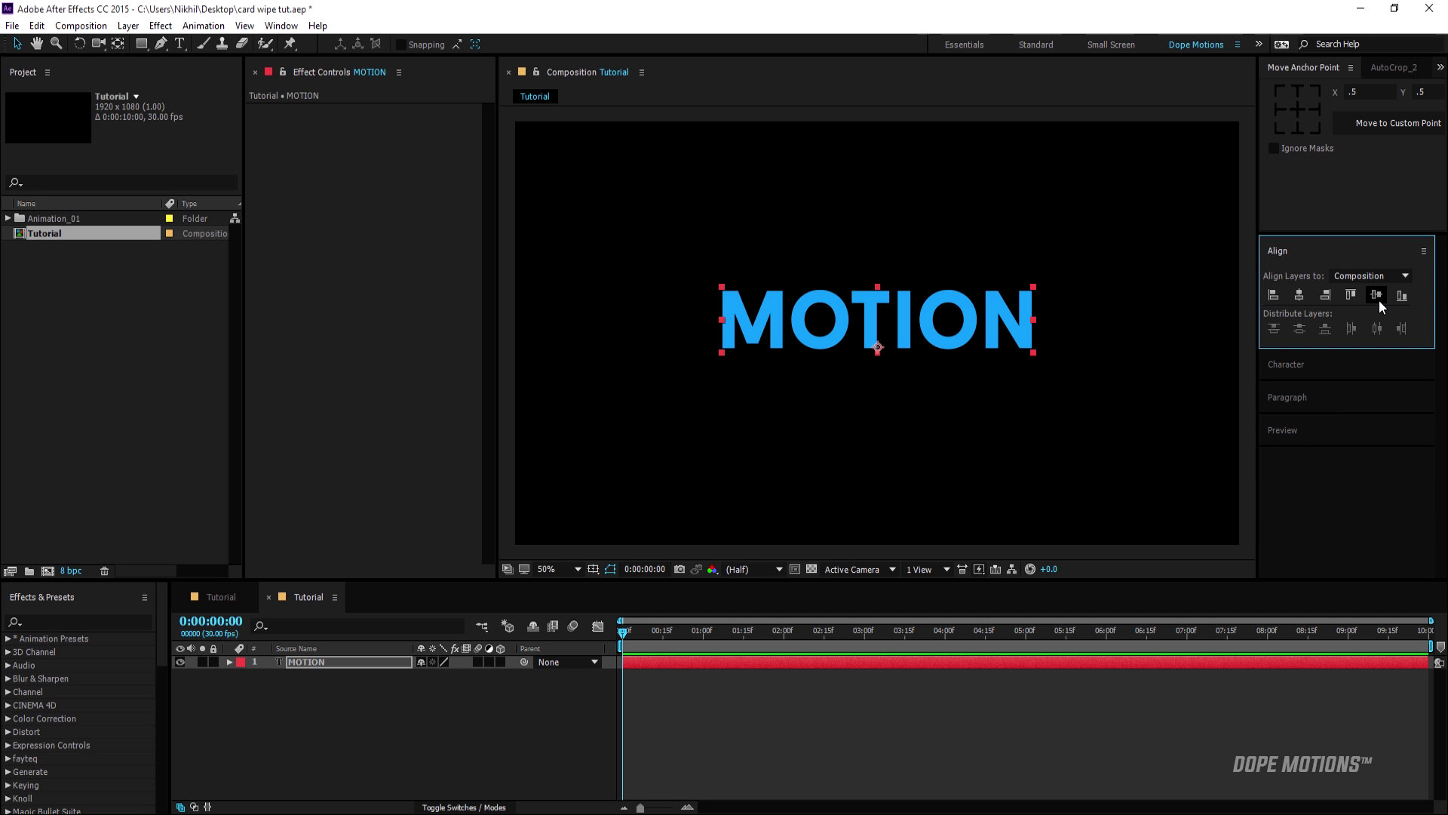
pyautogui.click(1379, 300)
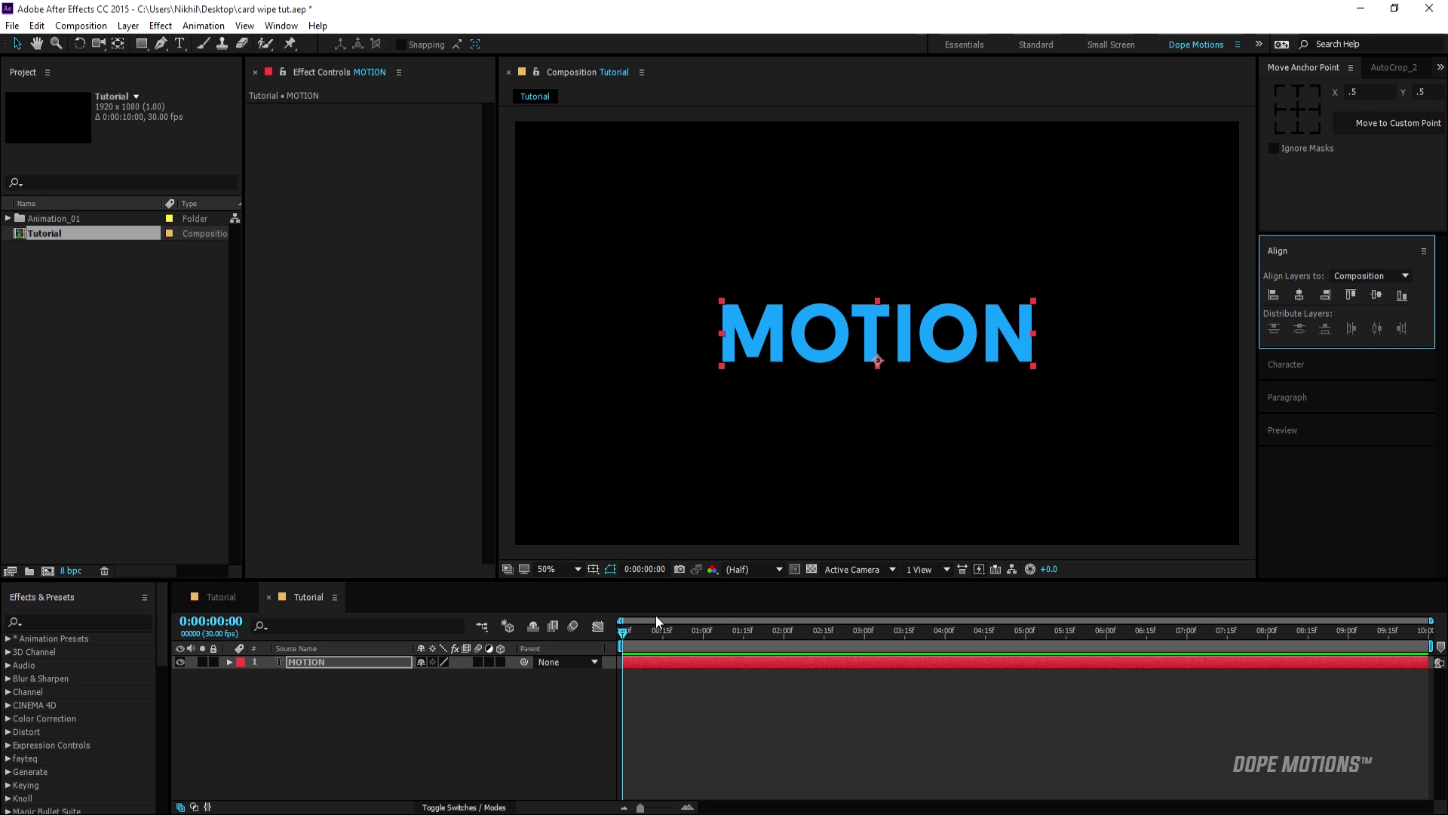
# Step: Select the MOTION layer and duplicate it with Ctrl+D
pyautogui.click(306, 664)
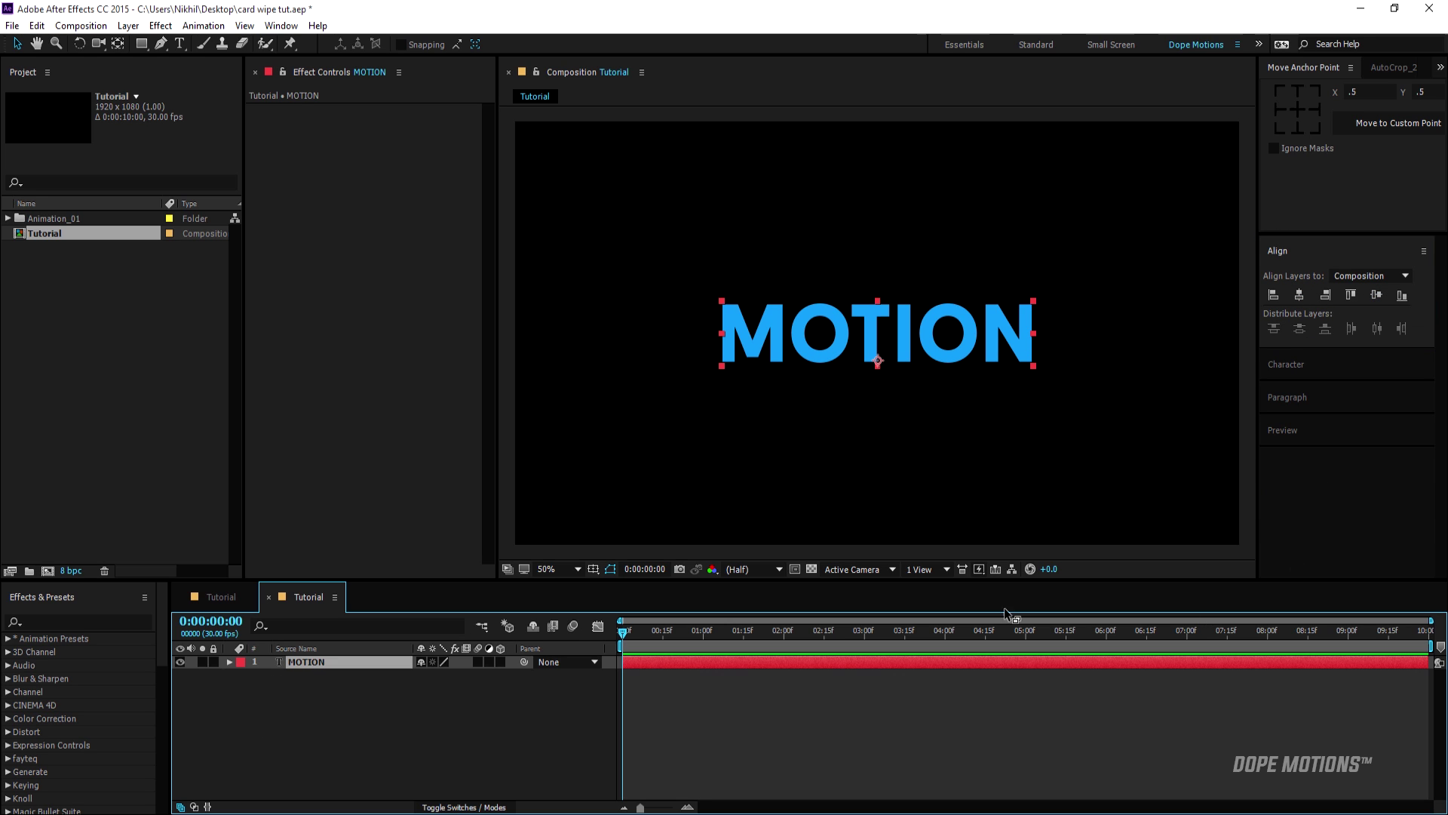
pyautogui.click(1294, 368)
pyautogui.click(378, 698)
pyautogui.click(314, 665)
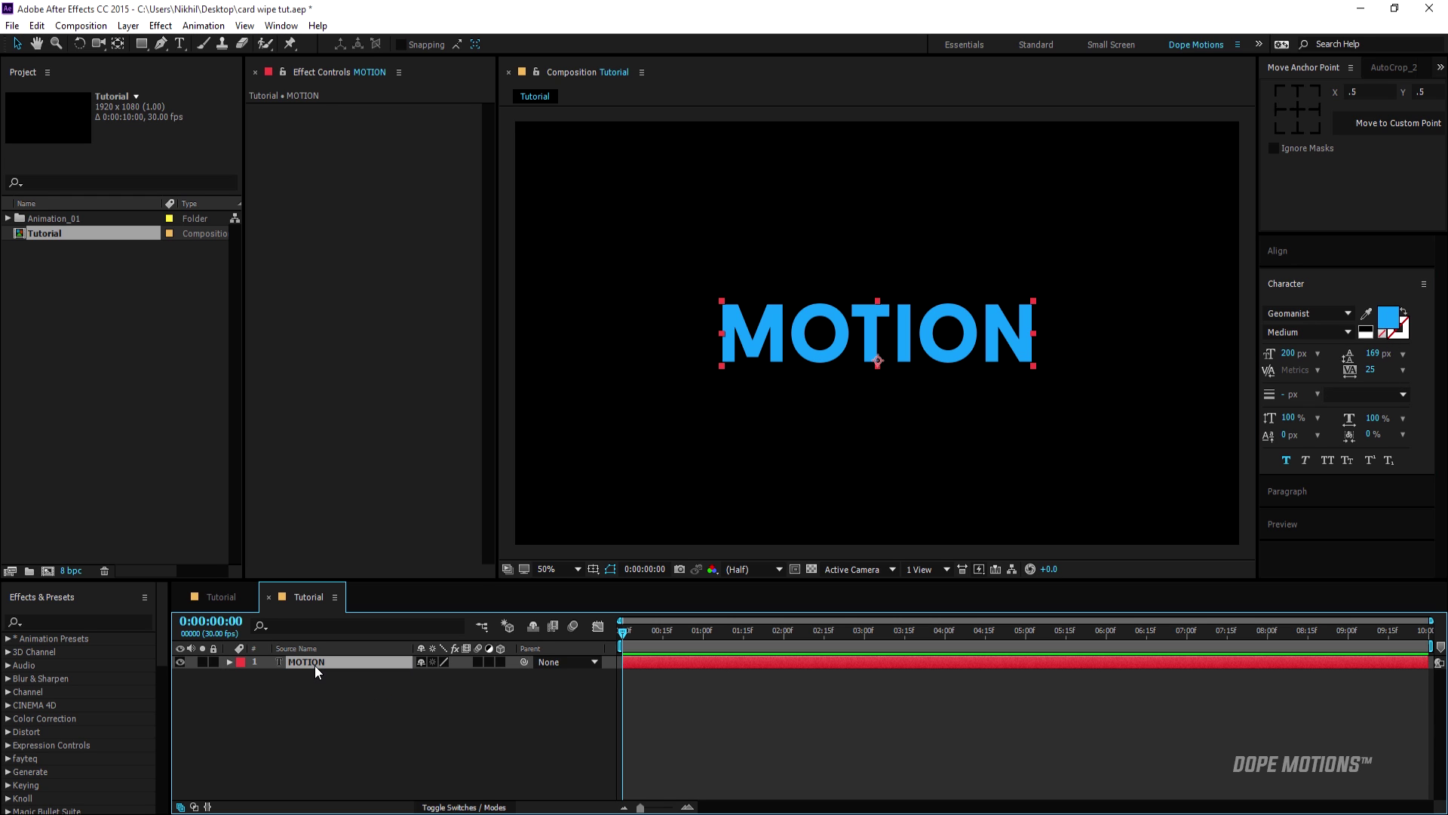
pyautogui.hotkey('ctrl', 'd')
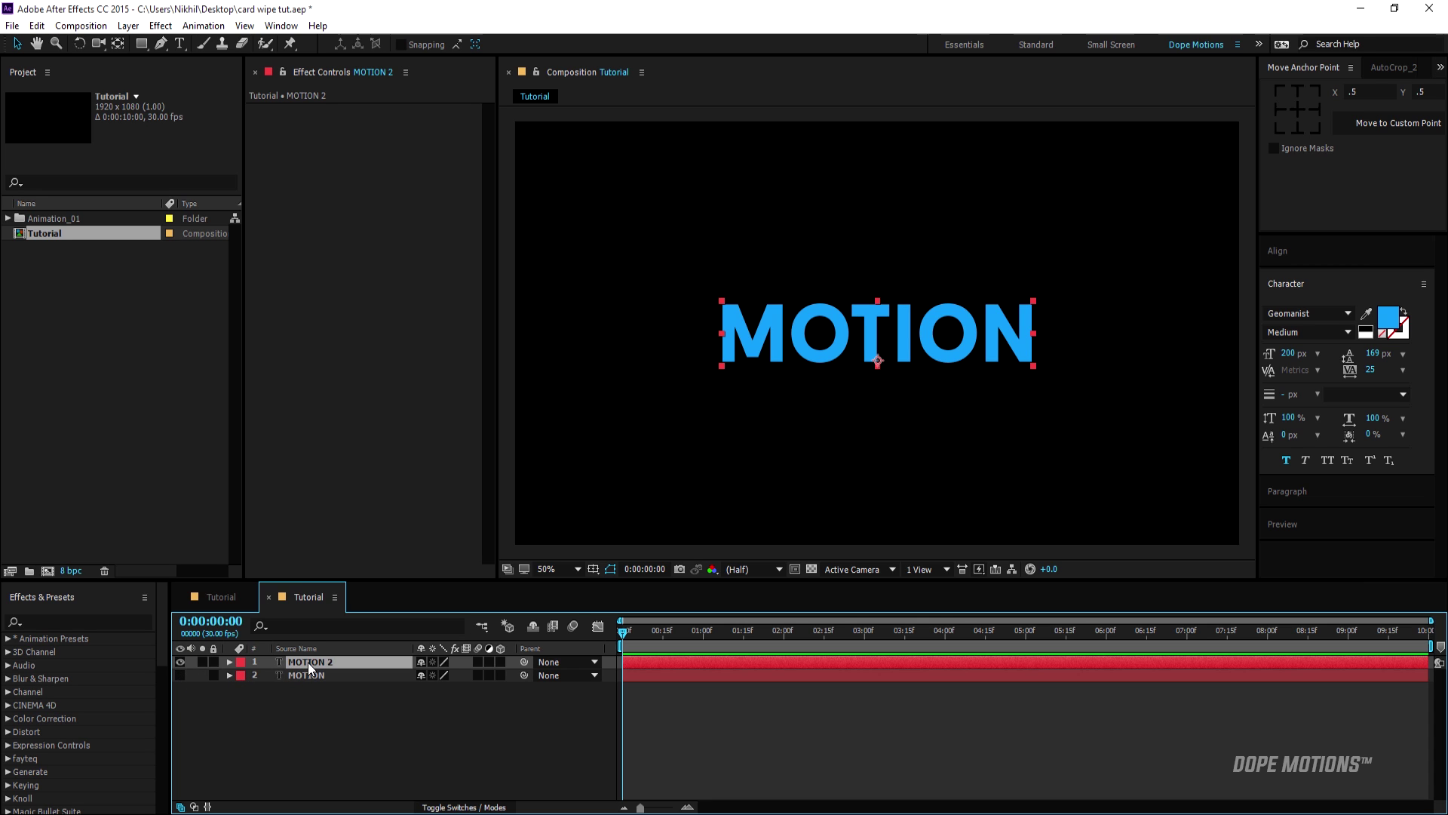
# Step: Retype the duplicate as GRAPHICS and move it below MOTION, keeping MOTION visible
pyautogui.doubleClick(308, 663)
pyautogui.write('G')
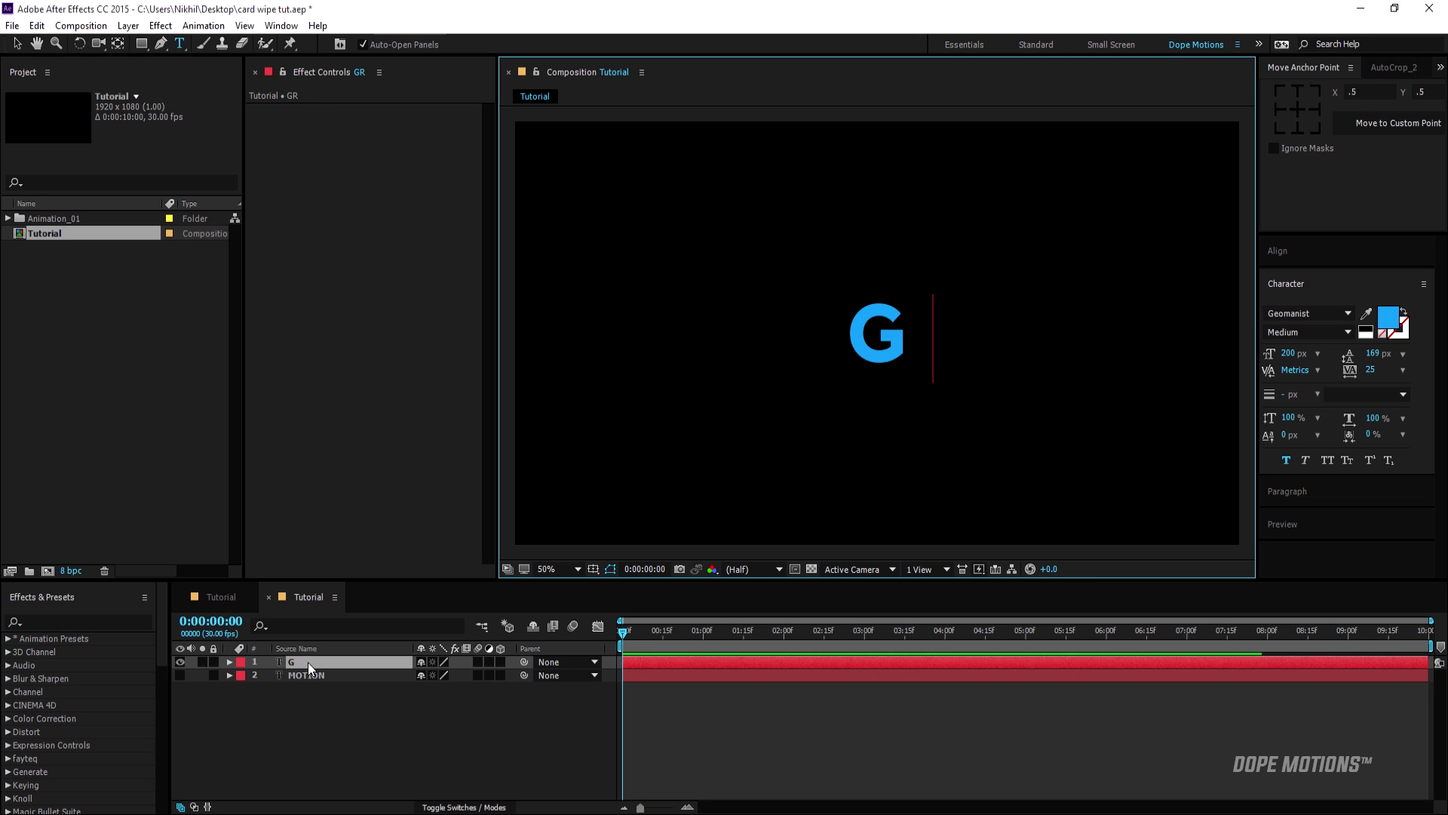
pyautogui.write('RAPHICS')
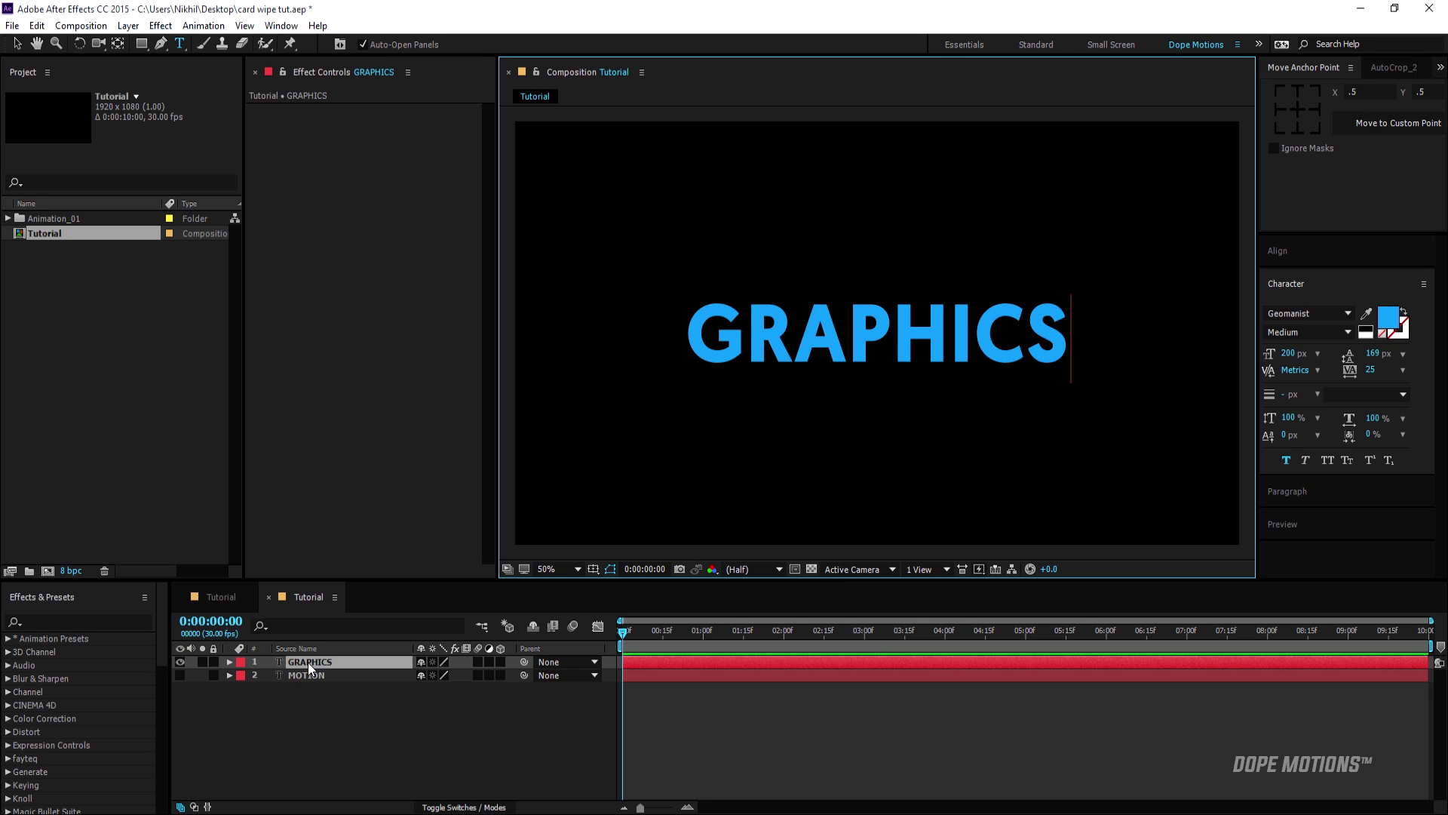
pyautogui.press('Escape')
pyautogui.click(294, 691)
pyautogui.moveTo(297, 663); pyautogui.dragTo(297, 696)
pyautogui.click(182, 662)
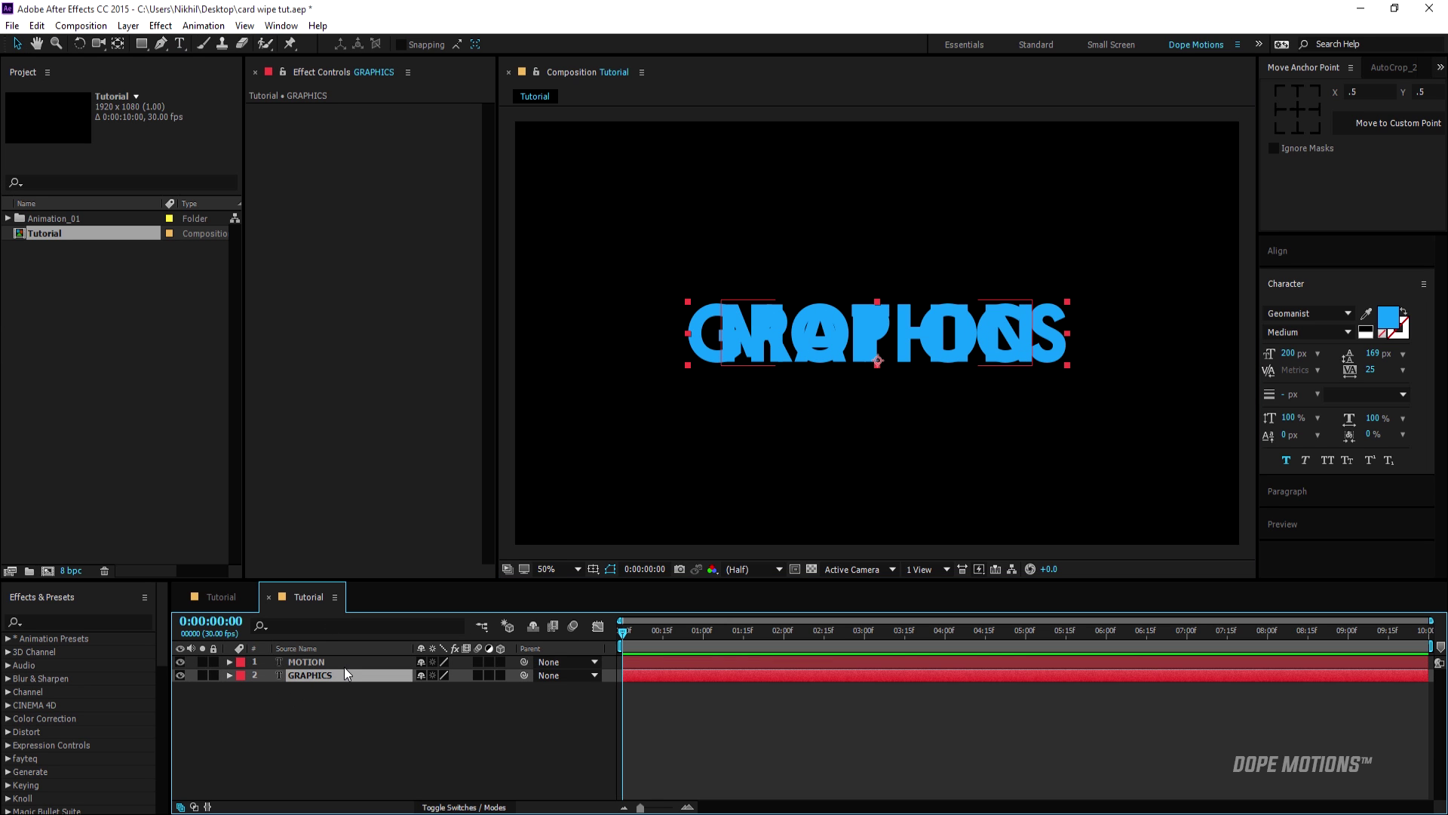
pyautogui.click(322, 667)
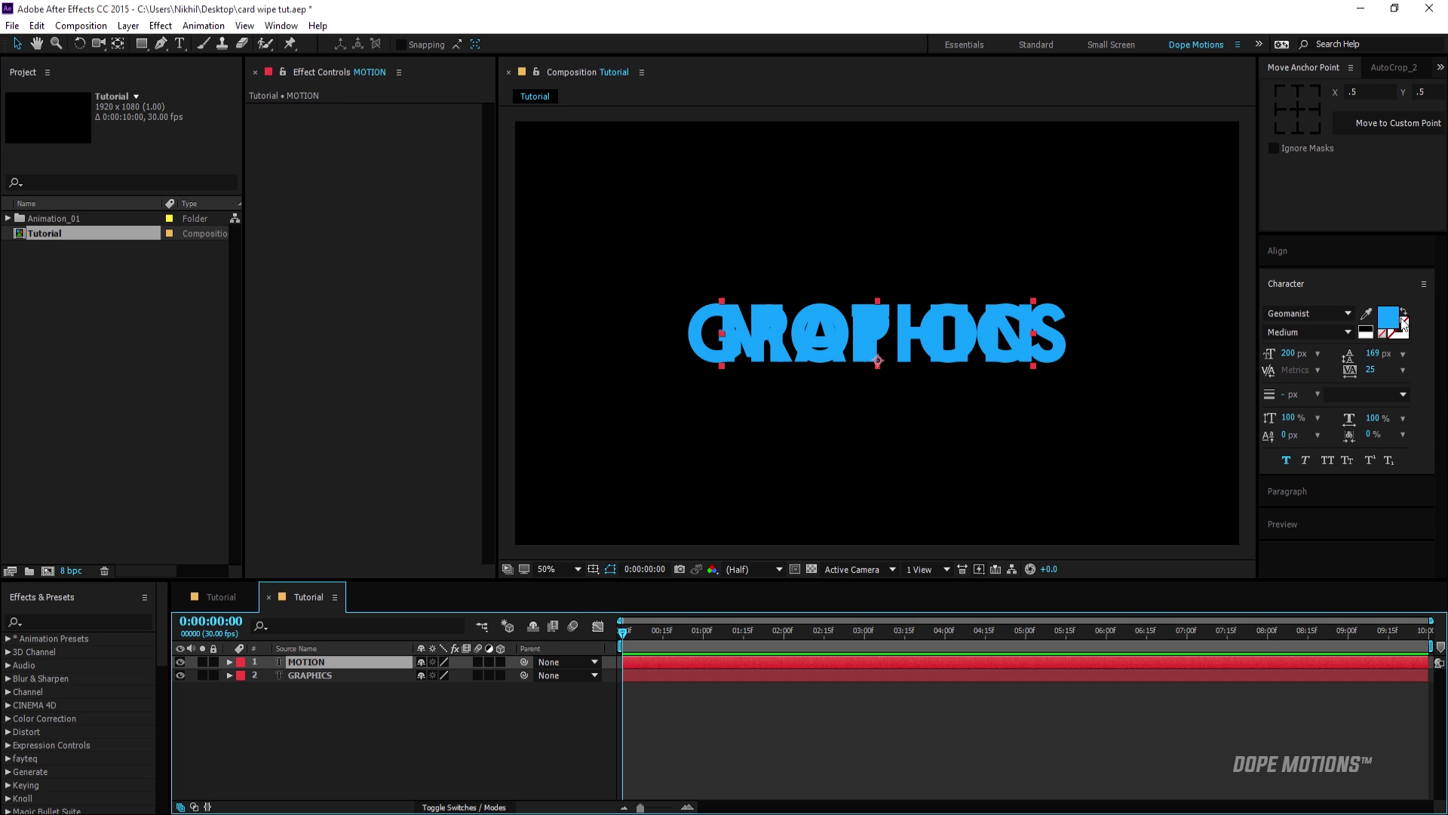
# Step: Set the MOTION text fill colour to pinkish red F01B4D
pyautogui.click(1403, 322)
pyautogui.click(1112, 577)
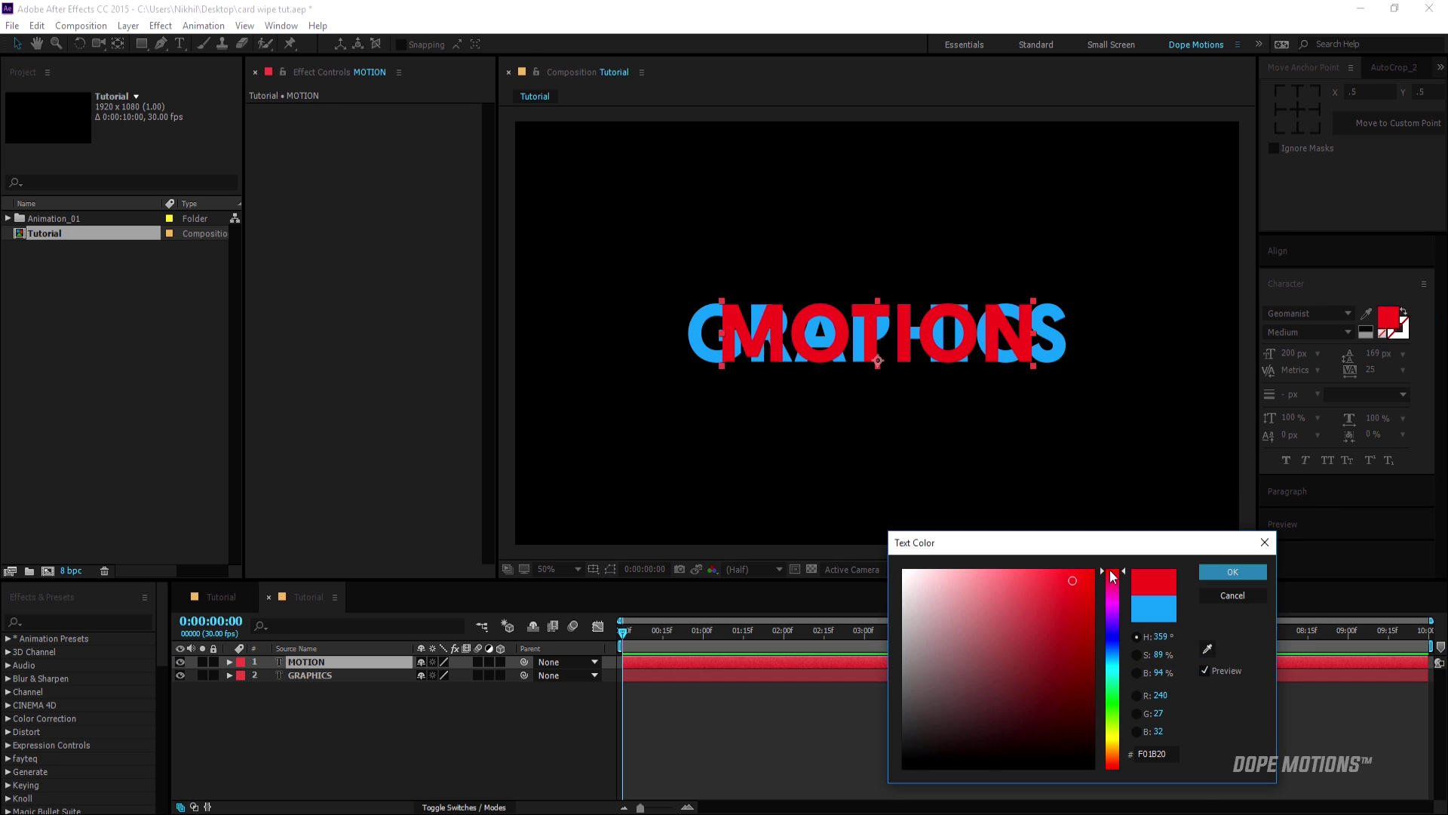
pyautogui.click(1107, 578)
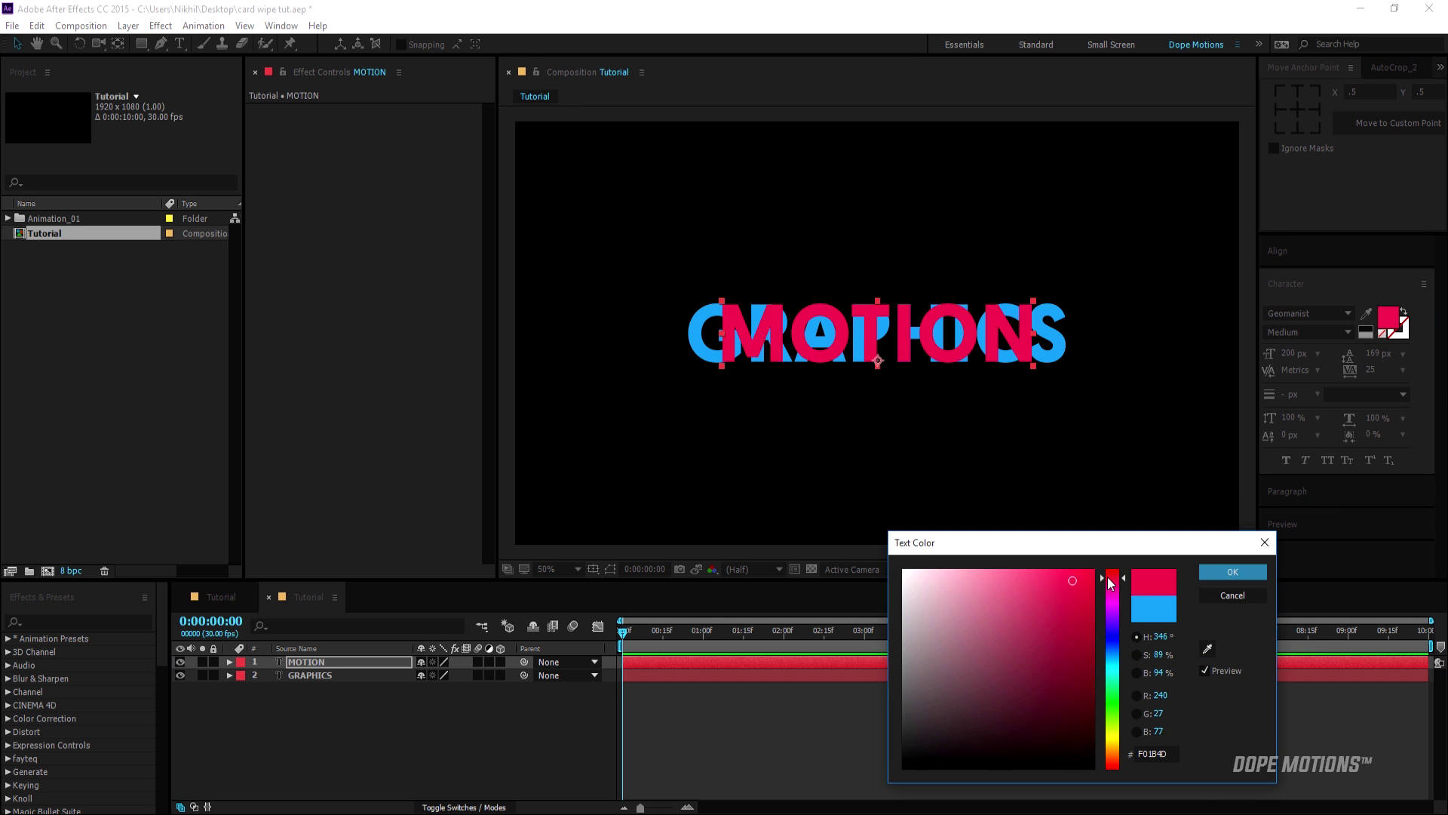
pyautogui.click(1233, 572)
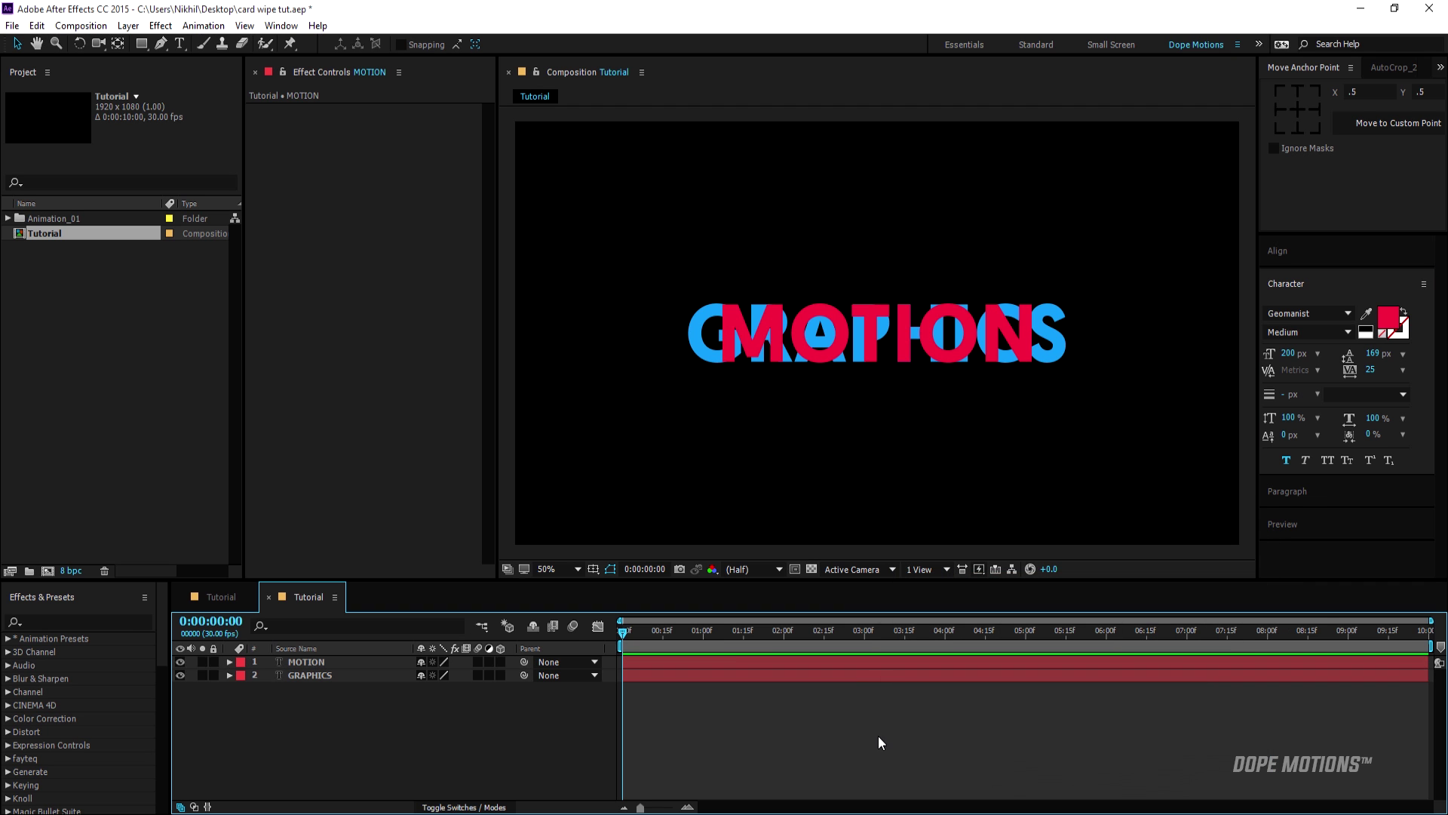
# Step: Pre-compose MOTION as composition 01 and GRAPHICS as composition 02
pyautogui.rightClick(306, 661)
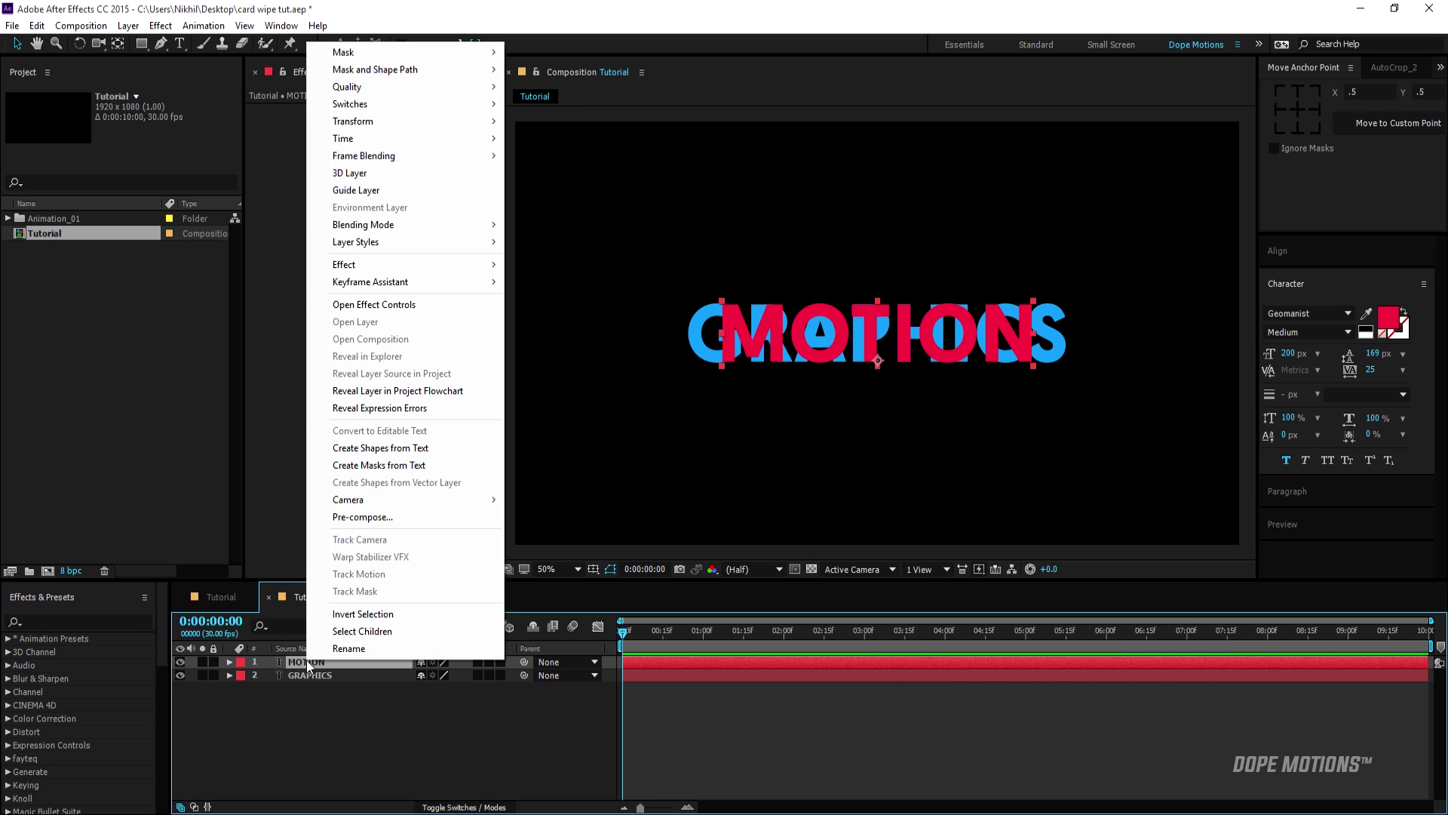
pyautogui.click(364, 518)
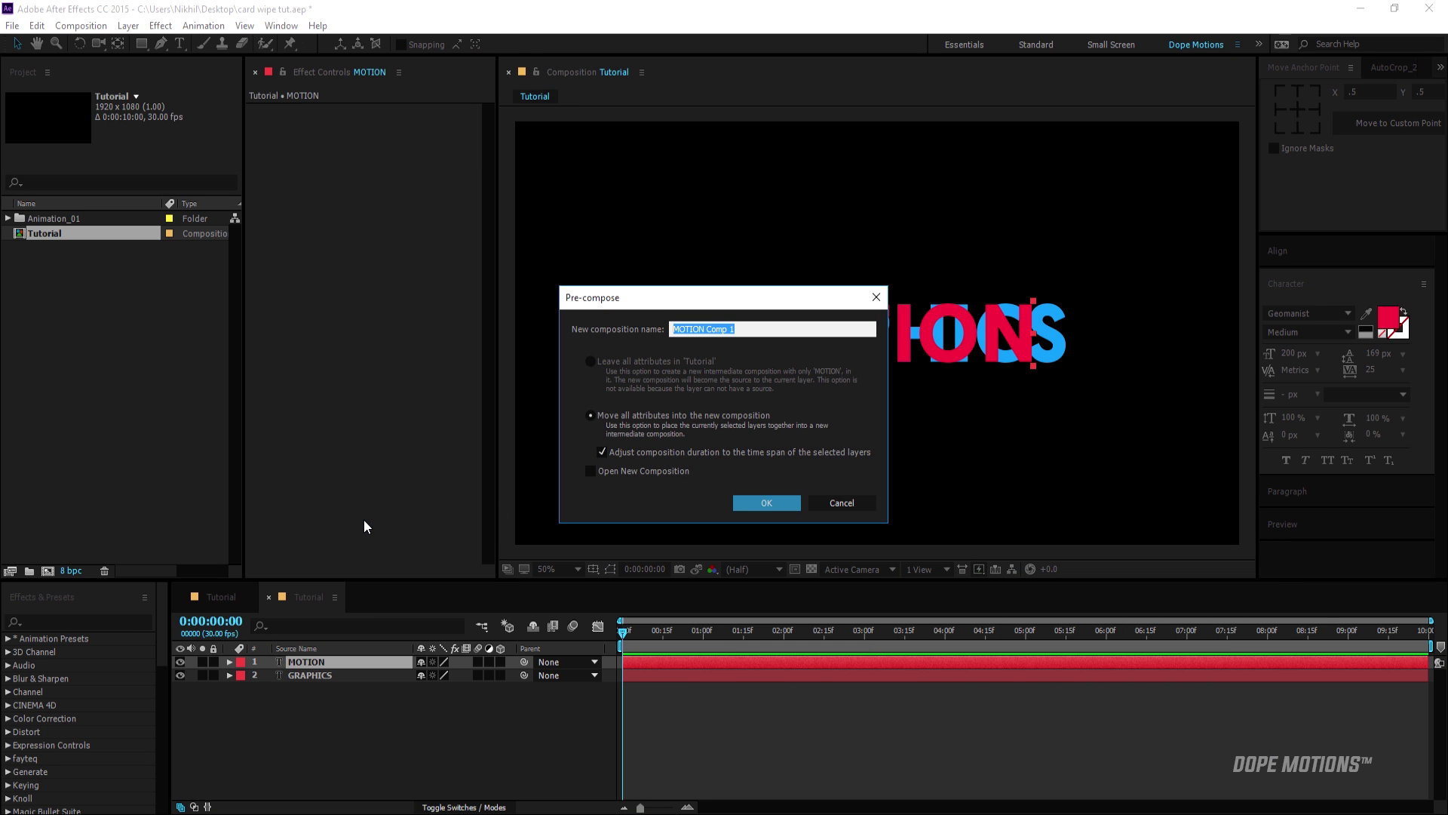
pyautogui.write('01')
pyautogui.click(766, 502)
pyautogui.click(301, 676)
pyautogui.rightClick(301, 676)
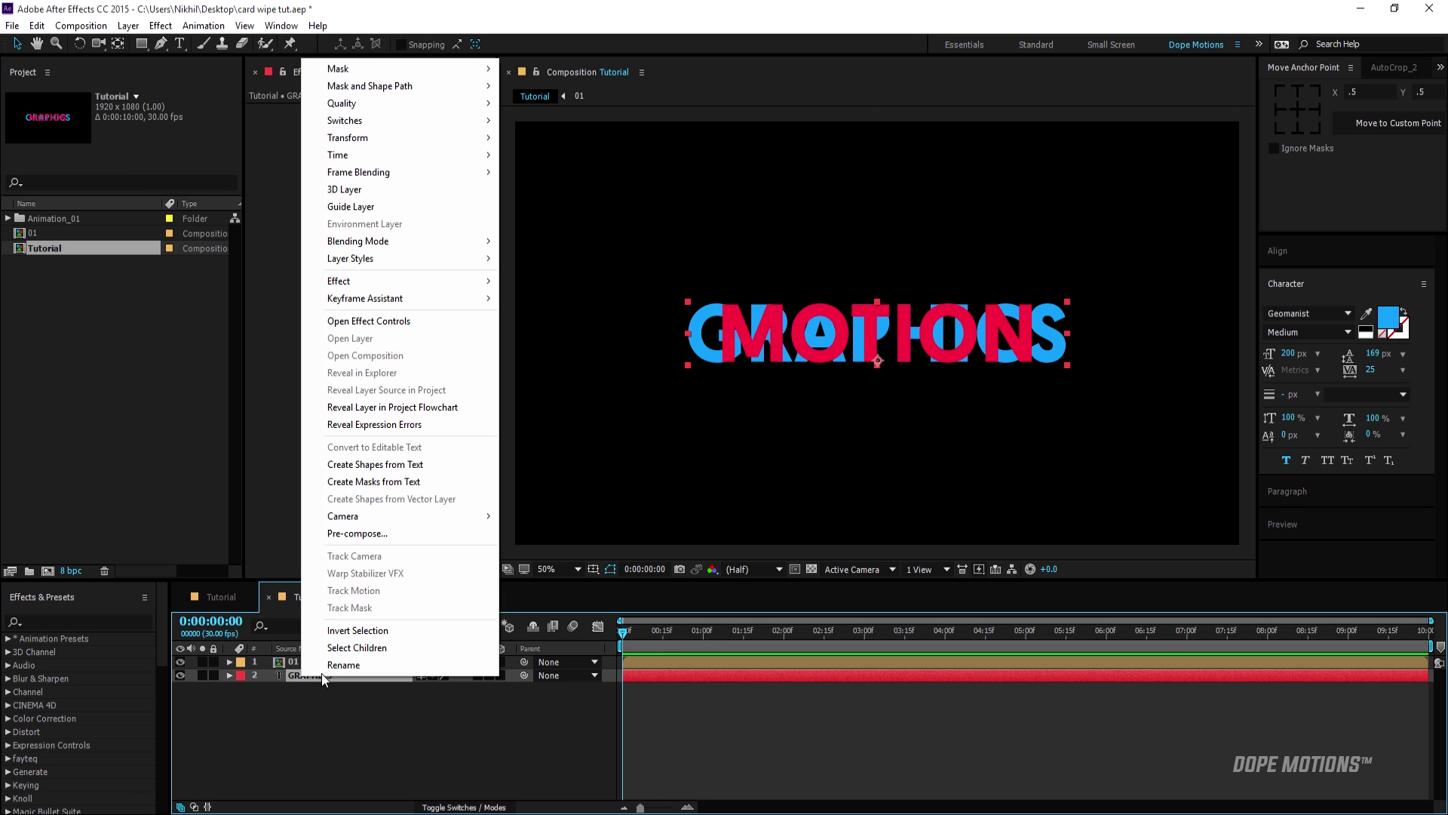
pyautogui.click(373, 535)
pyautogui.write('02')
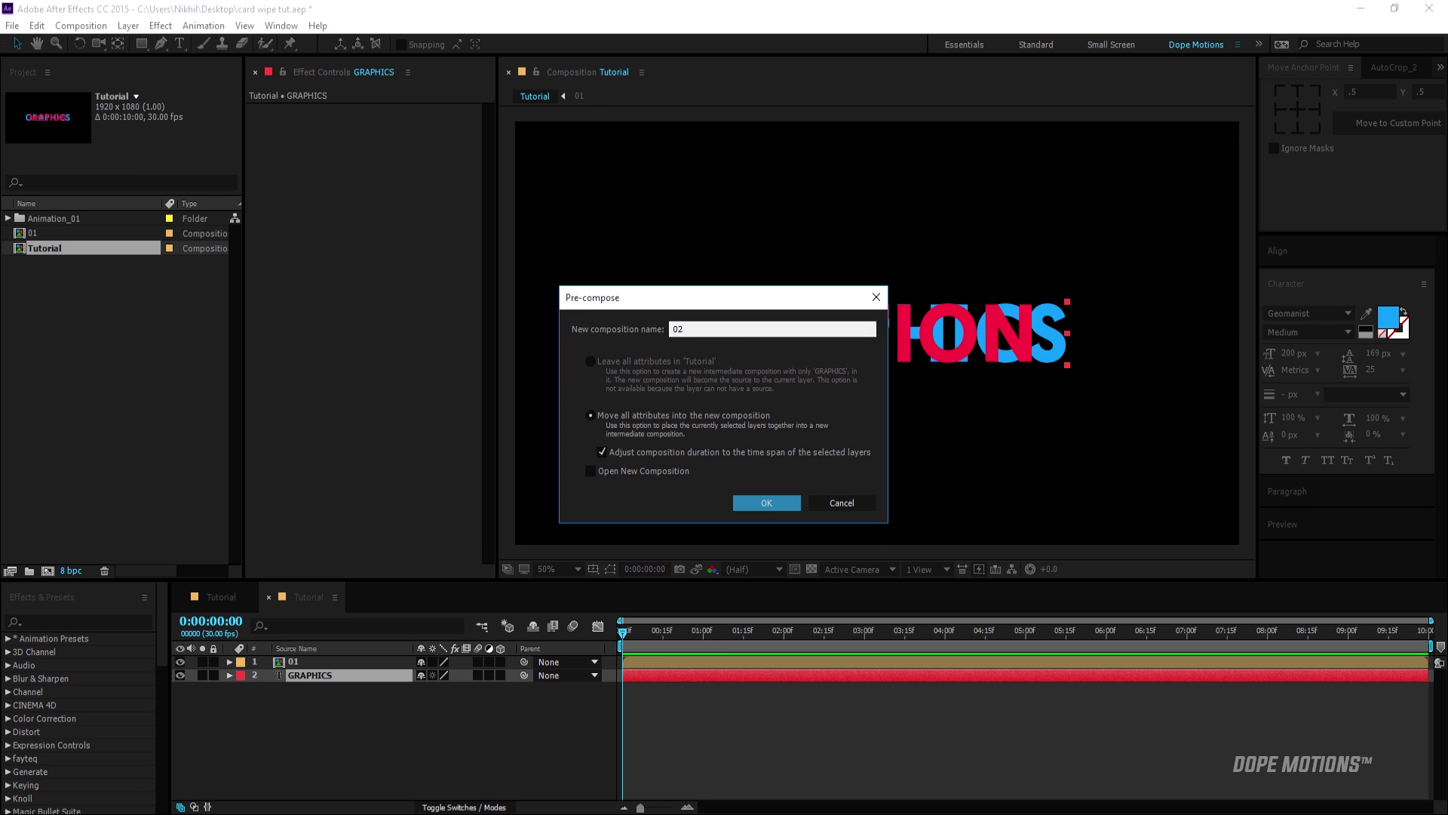
pyautogui.press('Return')
pyautogui.click(329, 691)
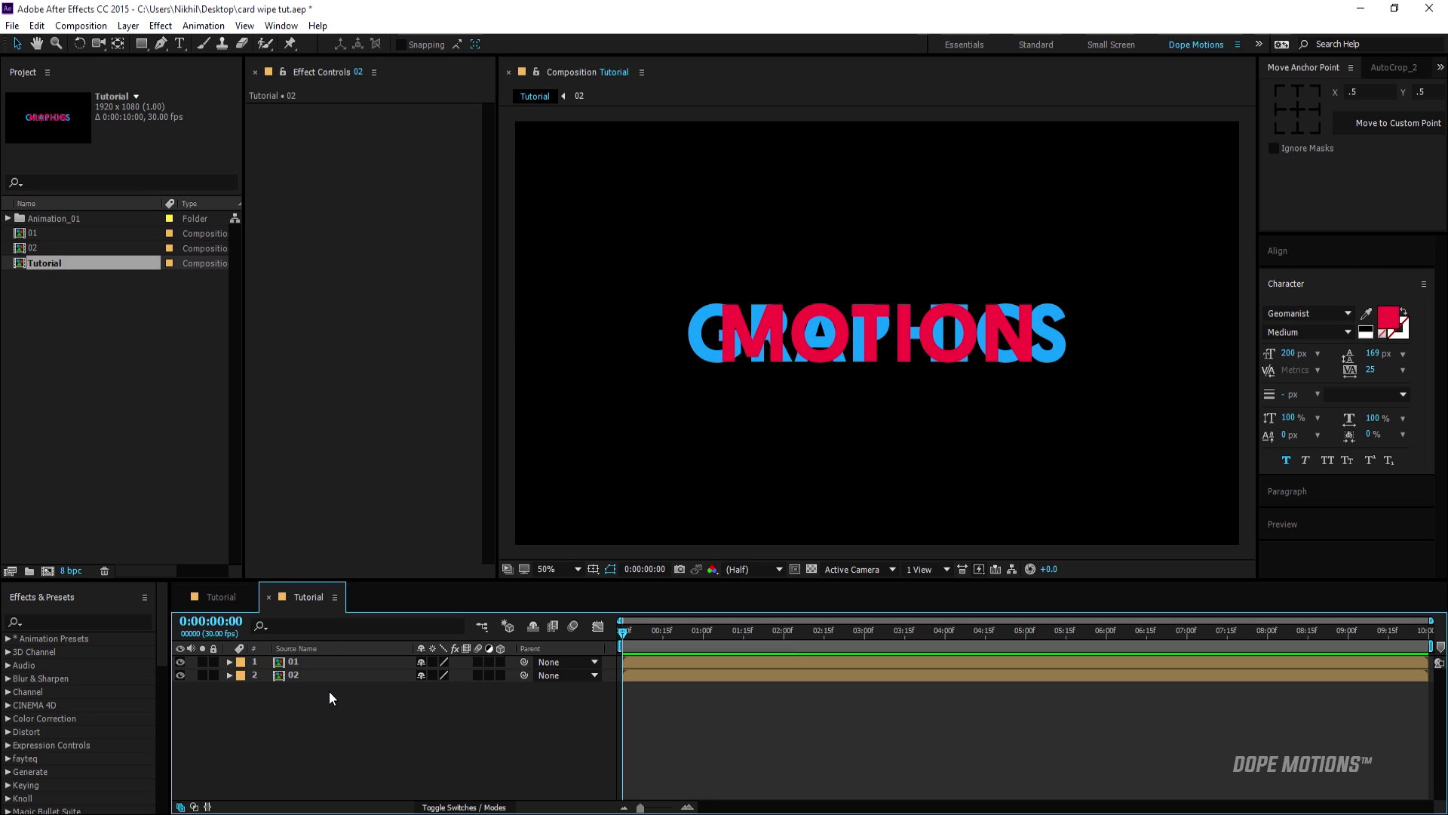
pyautogui.click(276, 676)
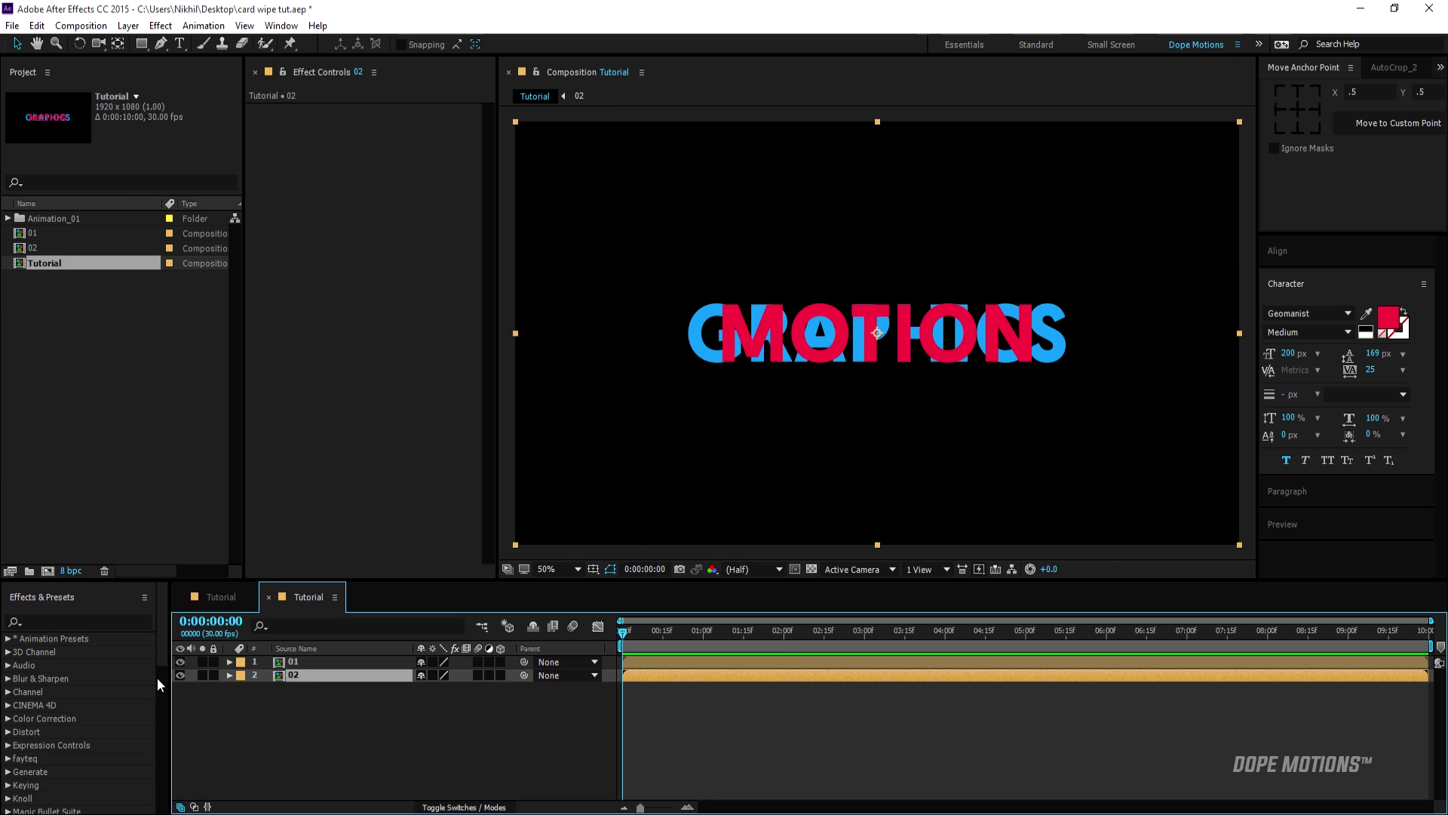
# Step: Hide layer 02, apply Card Wipe to layer 01, and scrub Transition Completion to 57%
pyautogui.click(179, 675)
pyautogui.click(224, 700)
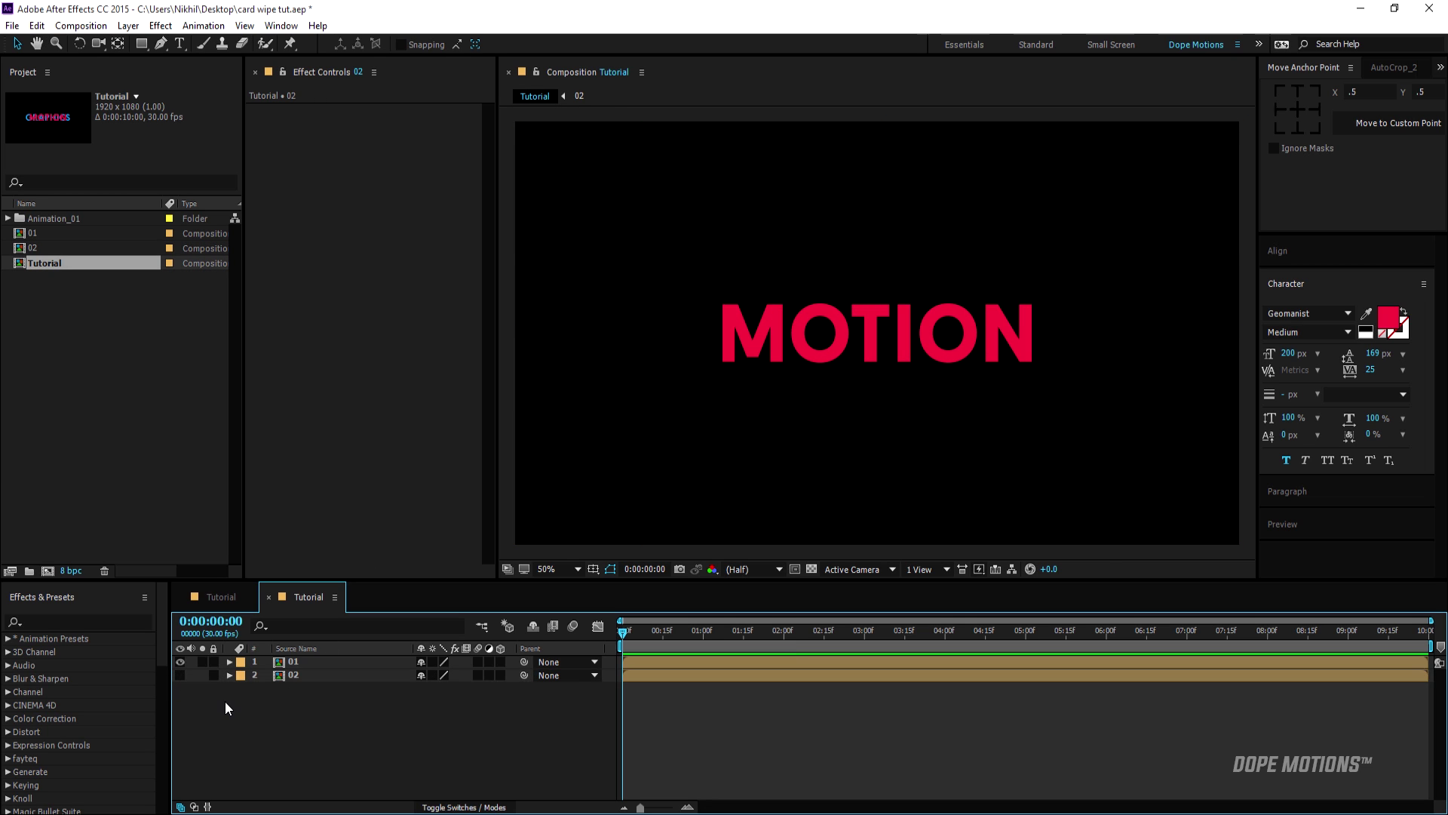
pyautogui.click(328, 662)
pyautogui.click(101, 620)
pyautogui.write('card')
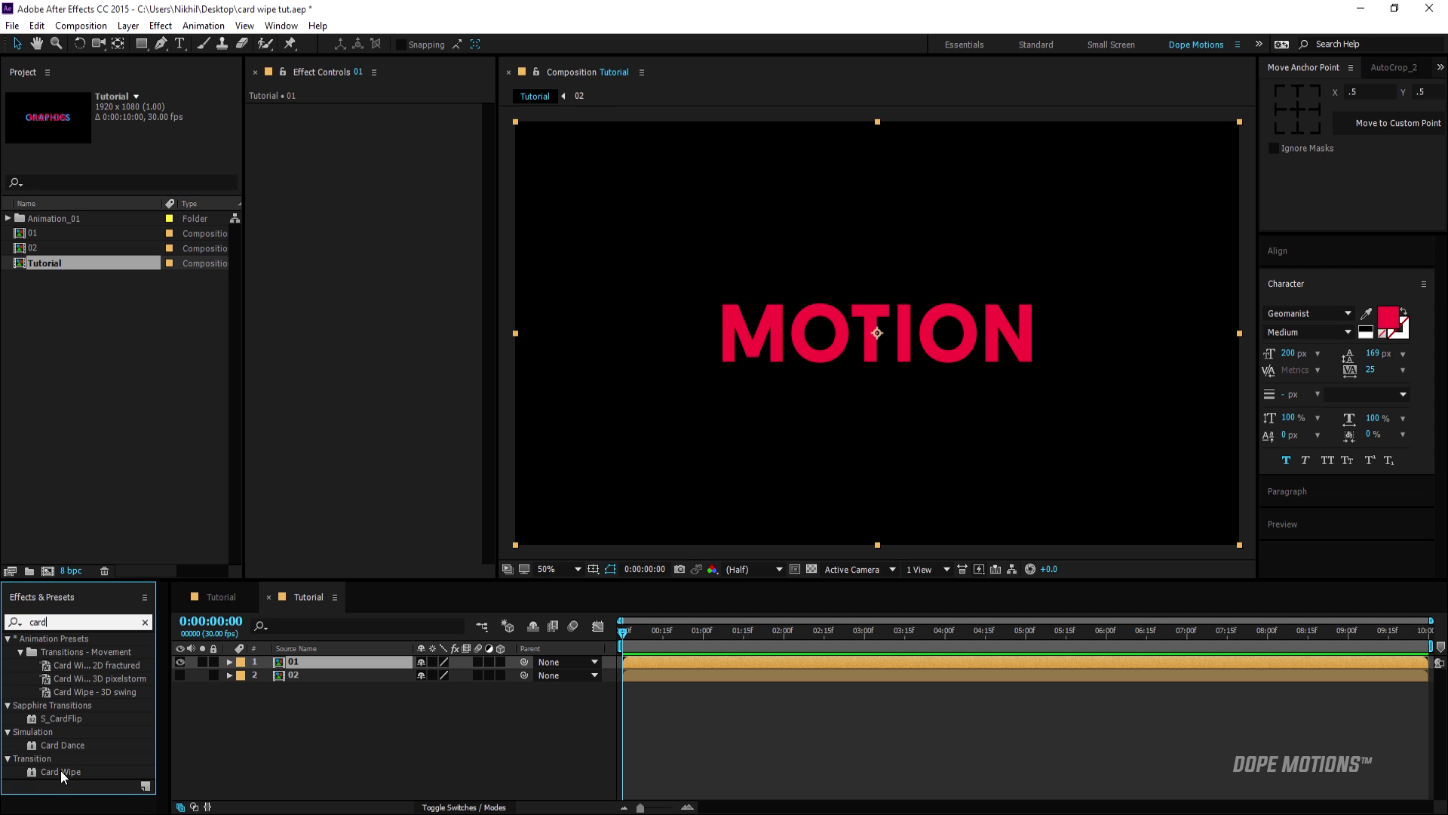
pyautogui.moveTo(60, 771); pyautogui.dragTo(313, 667)
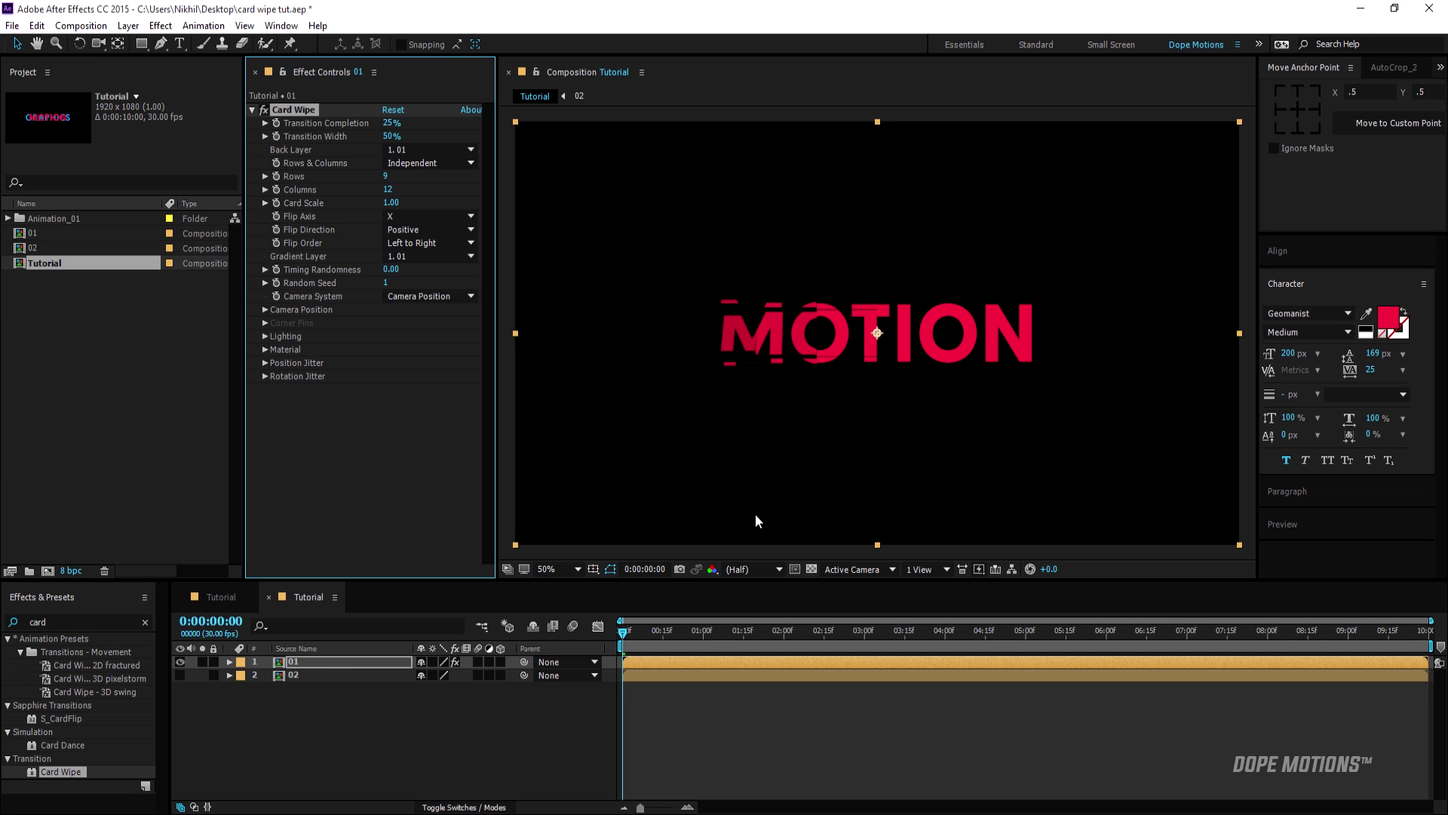
pyautogui.moveTo(375, 123); pyautogui.dragTo(409, 128)
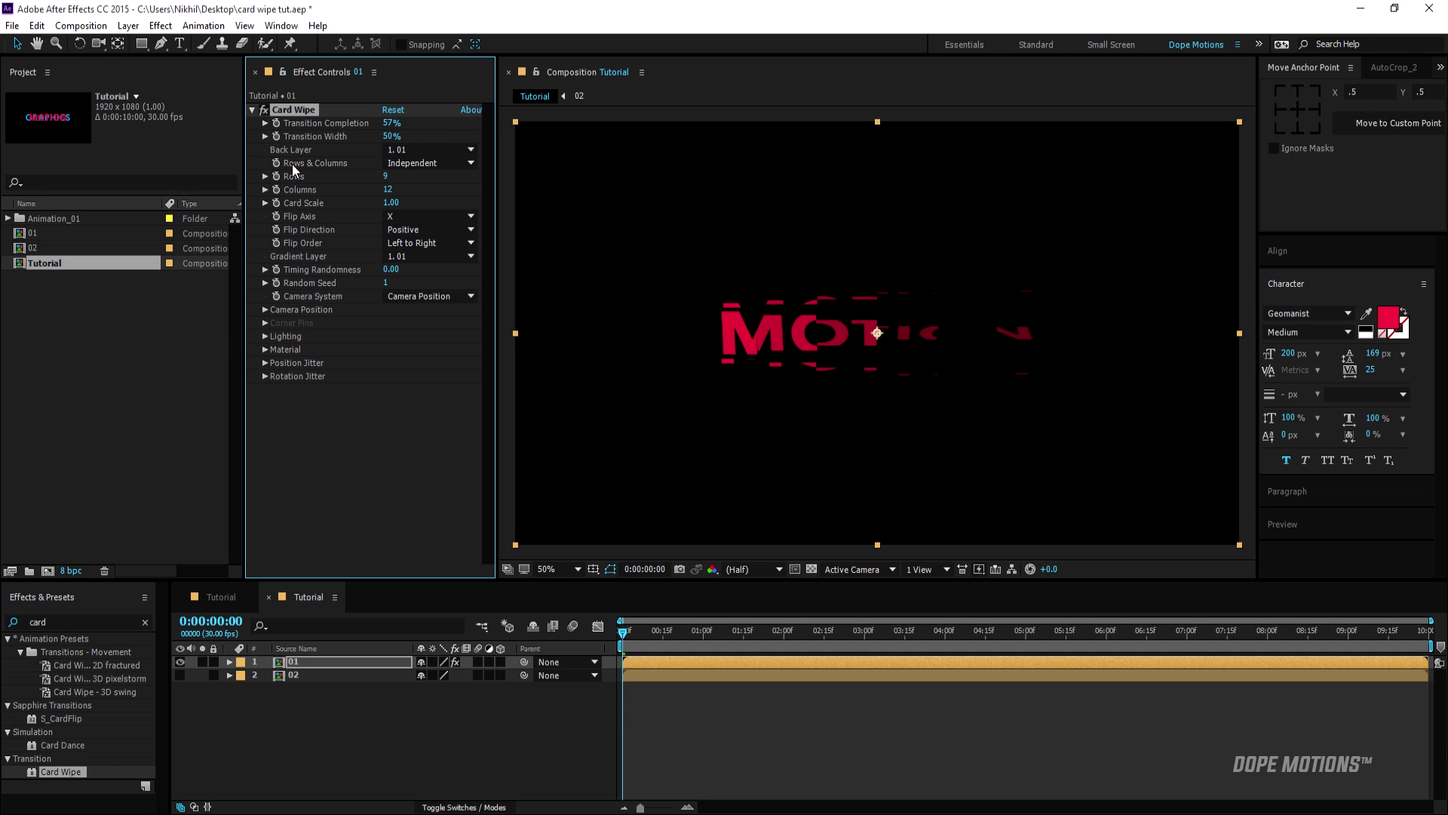
# Step: Set Card Wipe's Back Layer to 02 so blue GRAPHICS shows behind the cards
pyautogui.click(412, 149)
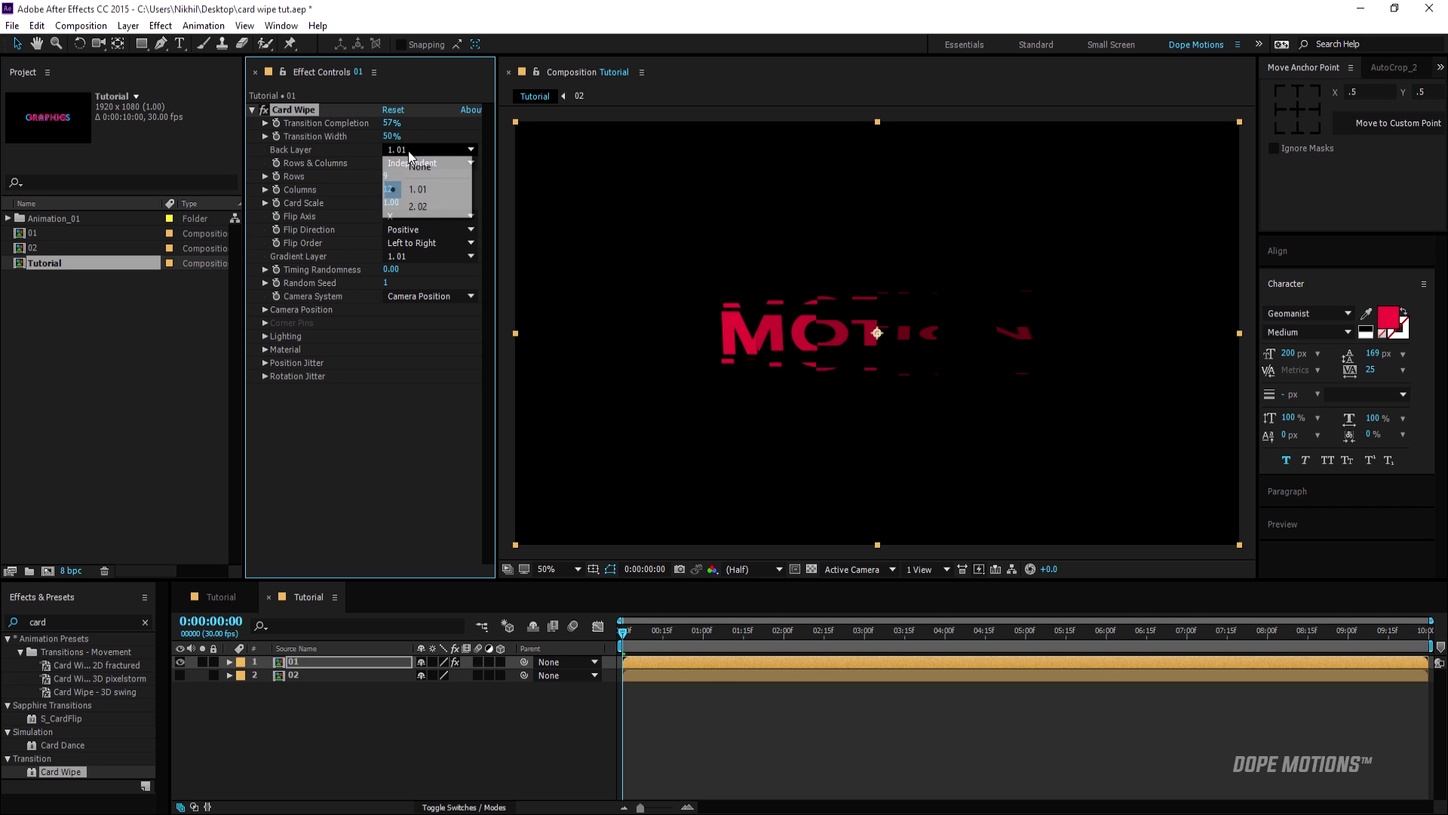
pyautogui.click(419, 208)
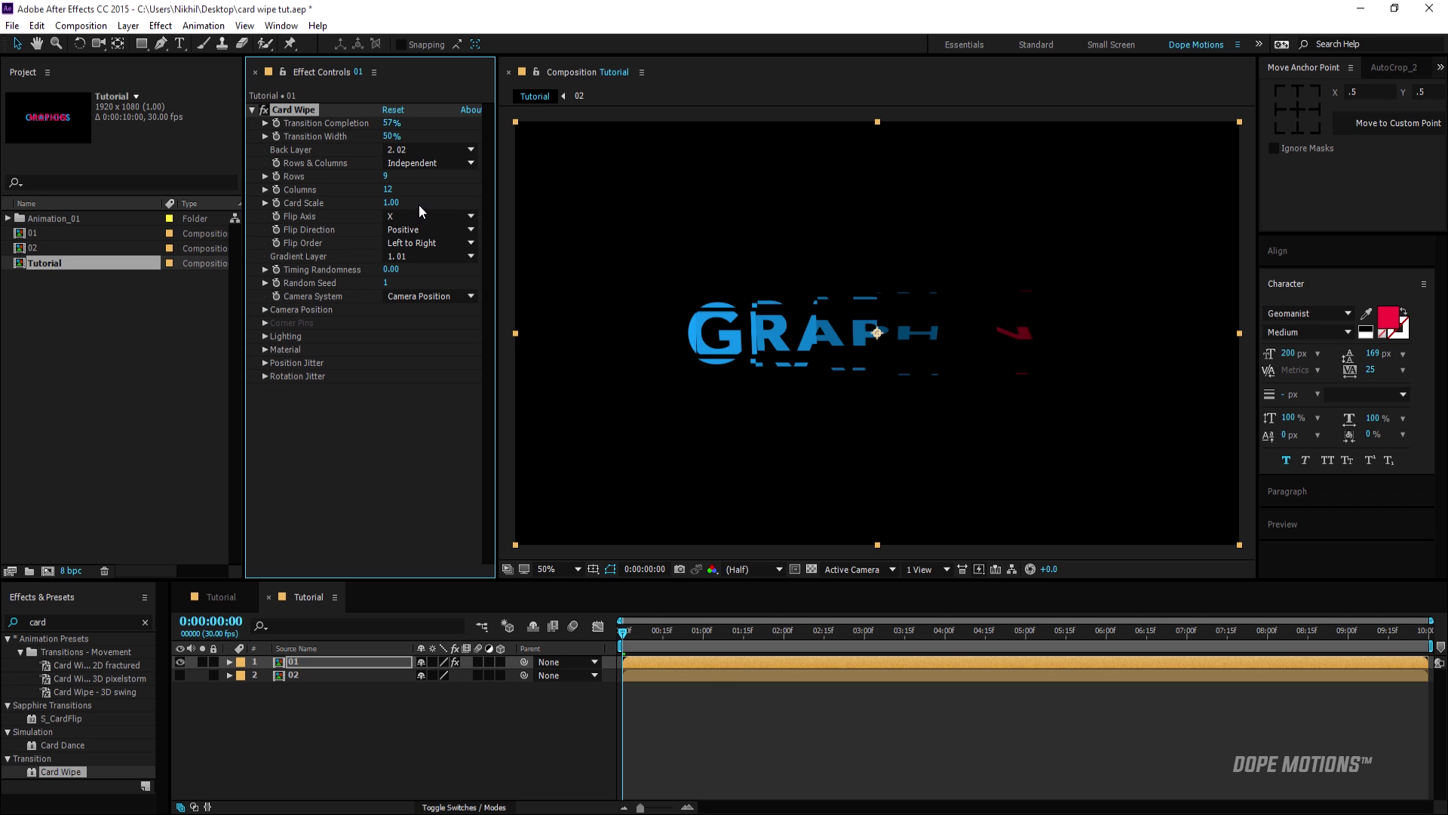
pyautogui.moveTo(389, 124); pyautogui.dragTo(401, 151)
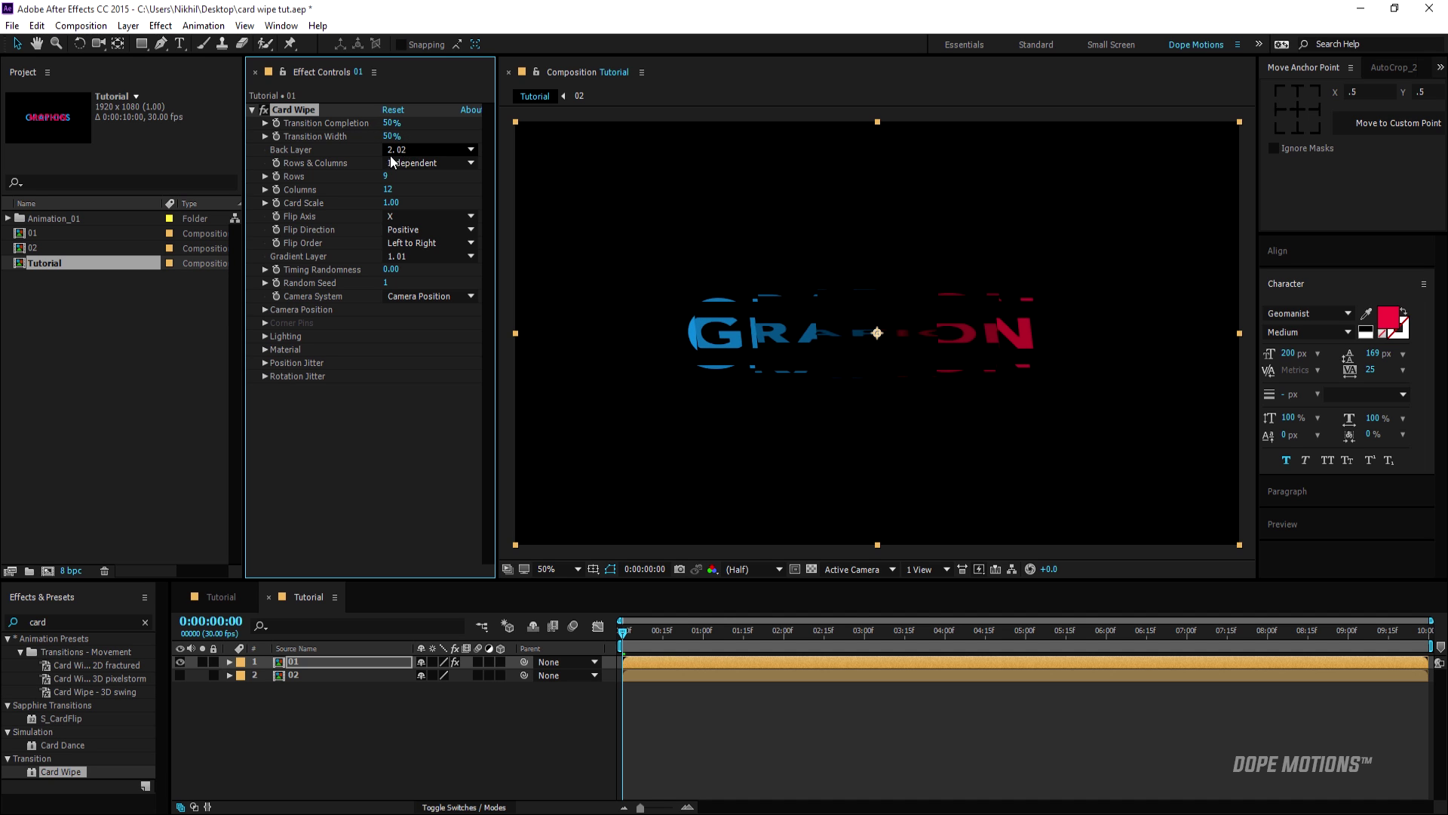
# Step: Set the Card Wipe grid to 20 rows and 50 columns
pyautogui.moveTo(392, 175); pyautogui.dragTo(441, 179)
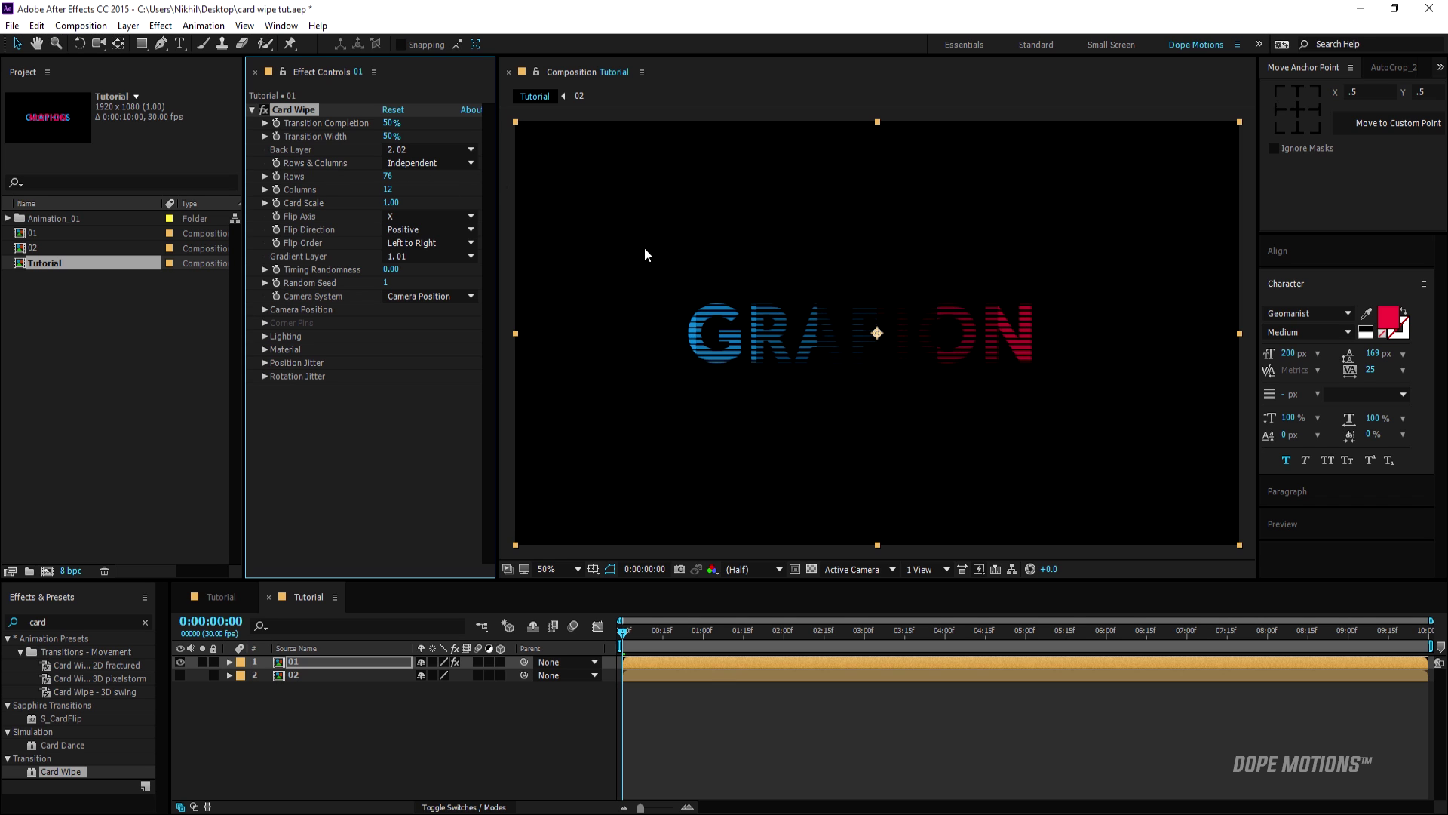
pyautogui.moveTo(391, 123)
pyautogui.mouseDown()
pyautogui.moveTo(375, 125)
pyautogui.moveTo(432, 129)
pyautogui.moveTo(366, 135)
pyautogui.moveTo(415, 136)
pyautogui.mouseUp()
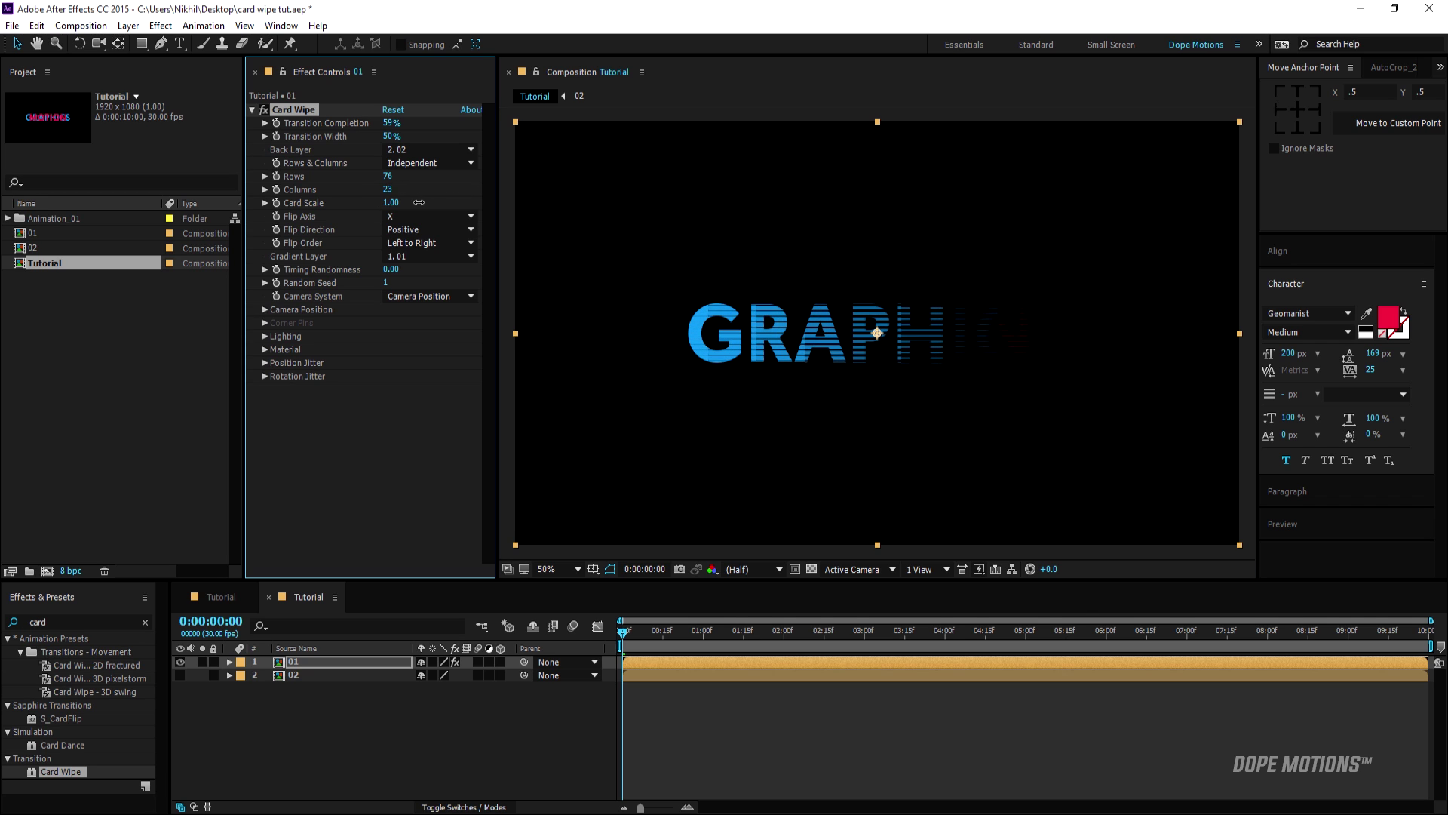
pyautogui.click(387, 188)
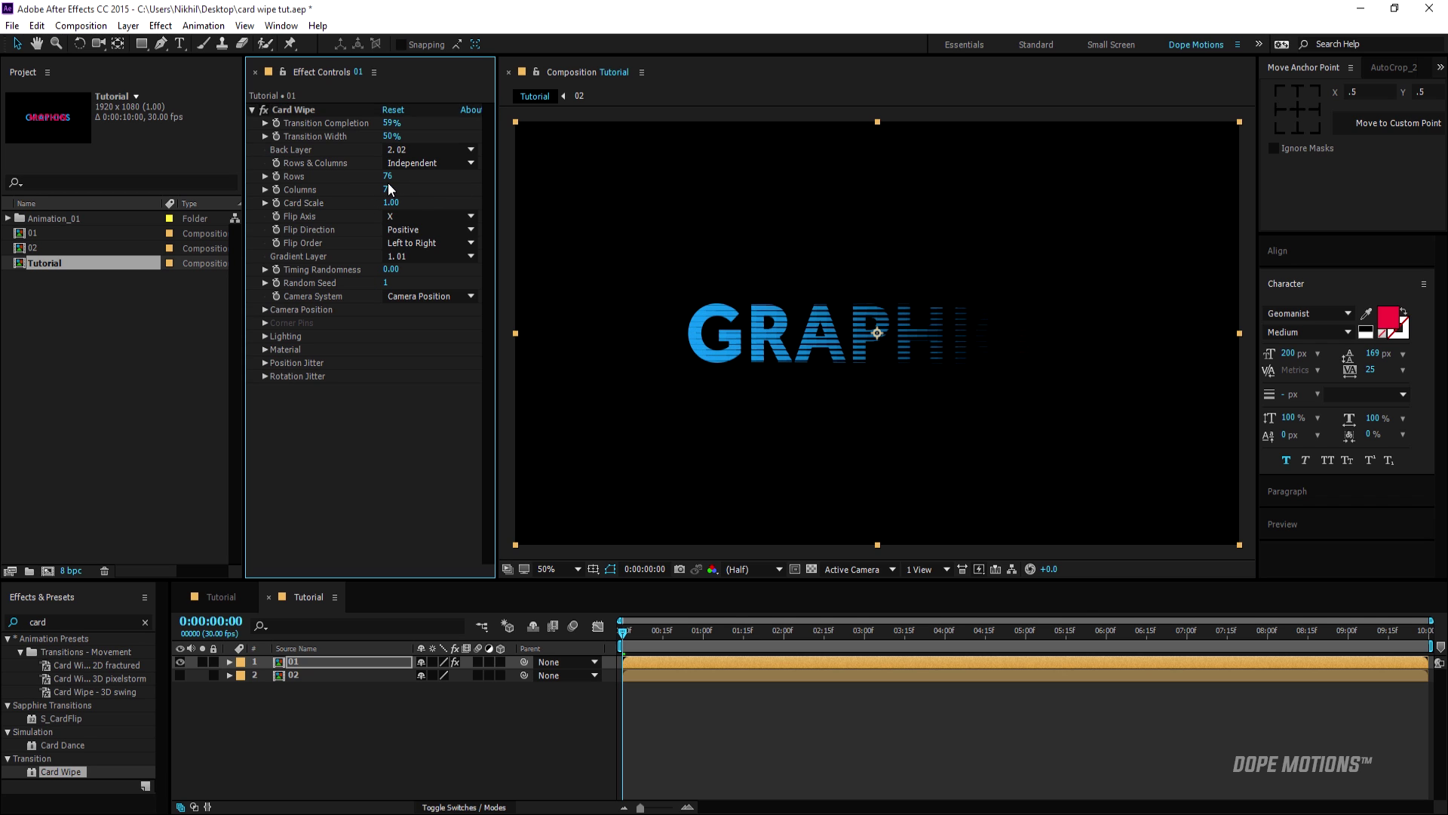
pyautogui.write('50')
pyautogui.click(388, 177)
pyautogui.write('20')
pyautogui.click(421, 201)
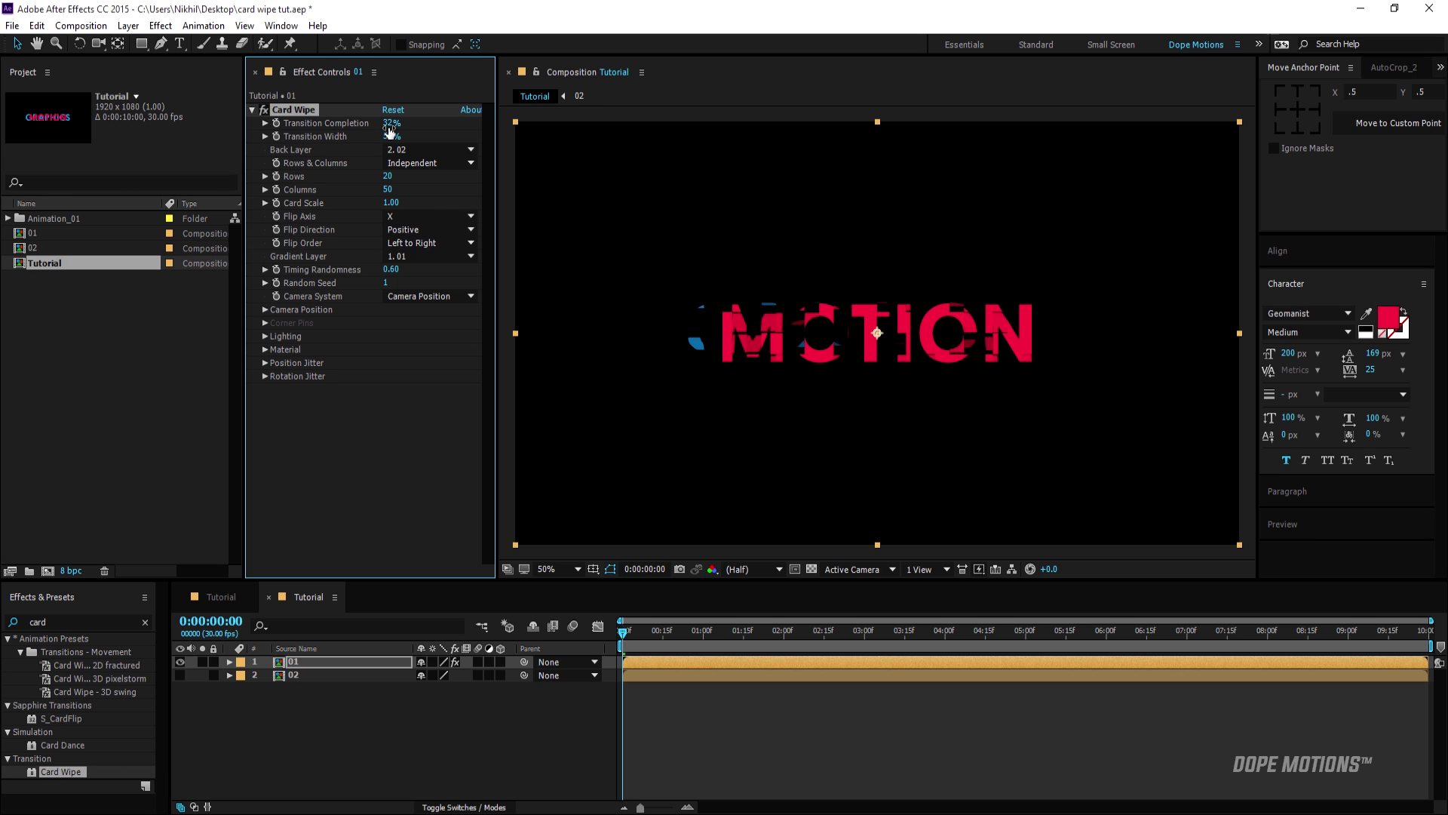
# Step: Keyframe Transition Completion from 0% at 0s to 100% at 2s
pyautogui.moveTo(383, 124); pyautogui.dragTo(354, 124)
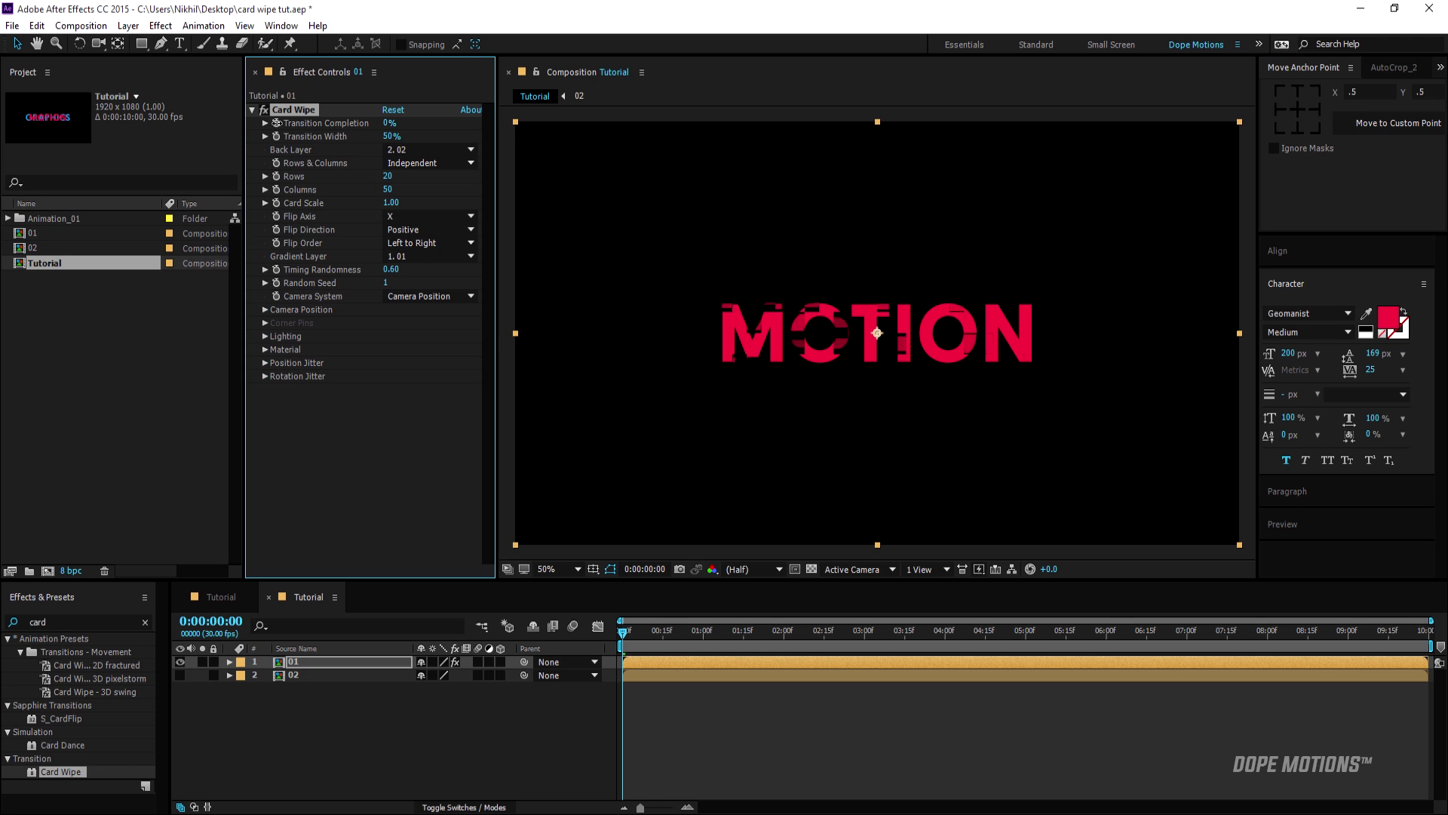
pyautogui.scroll(3, 673, 768)
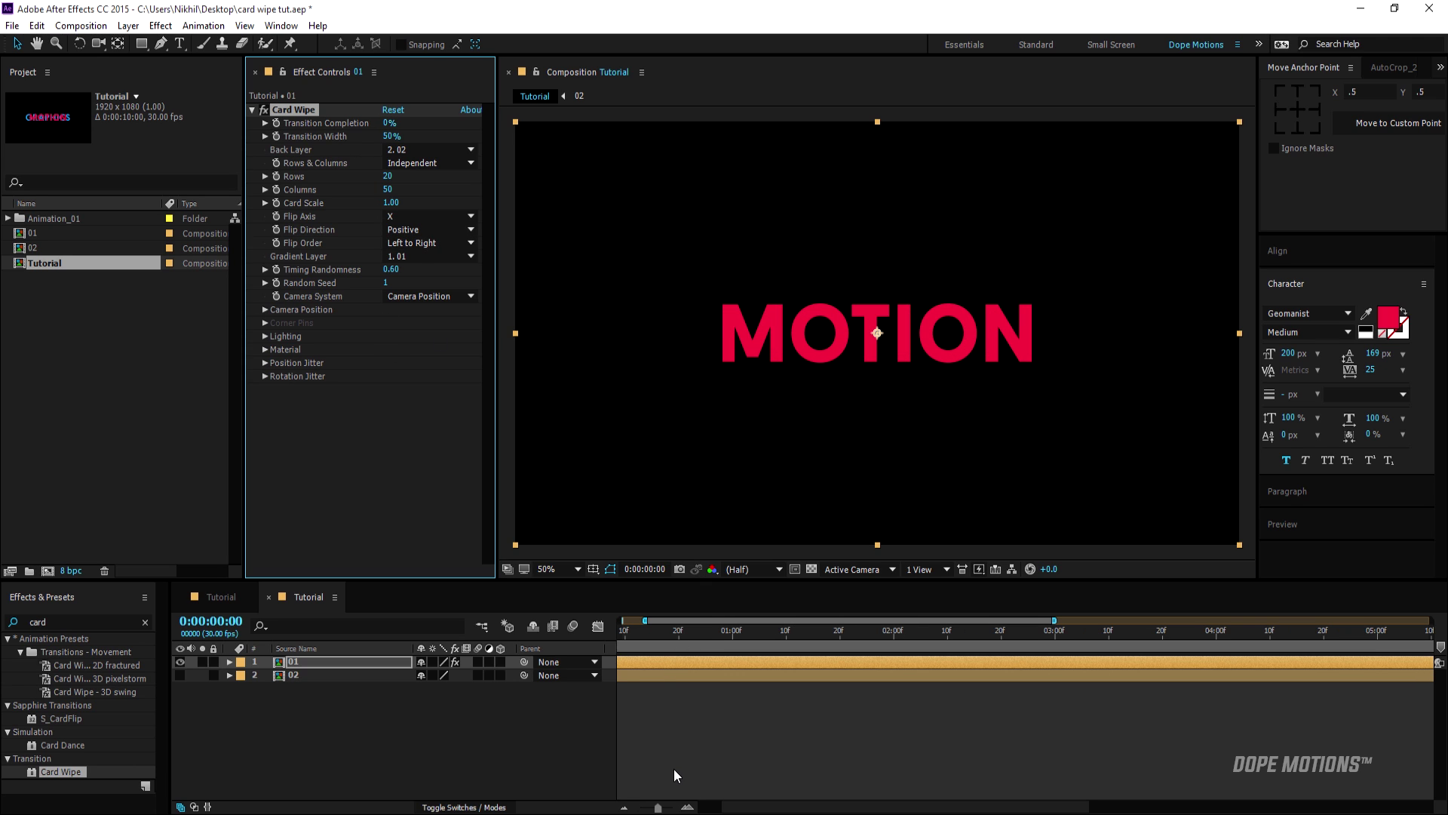
pyautogui.click(297, 140)
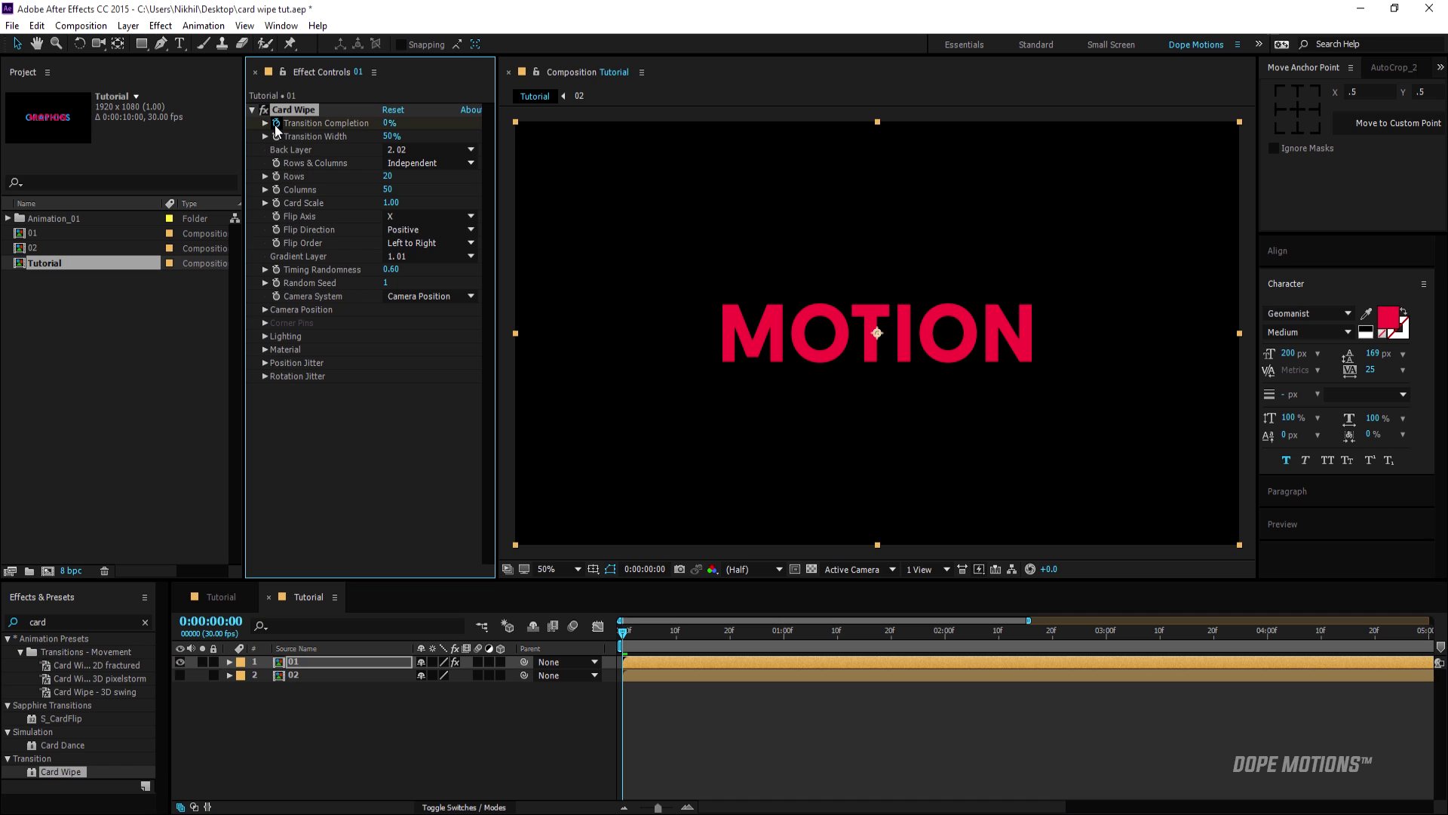
pyautogui.click(781, 634)
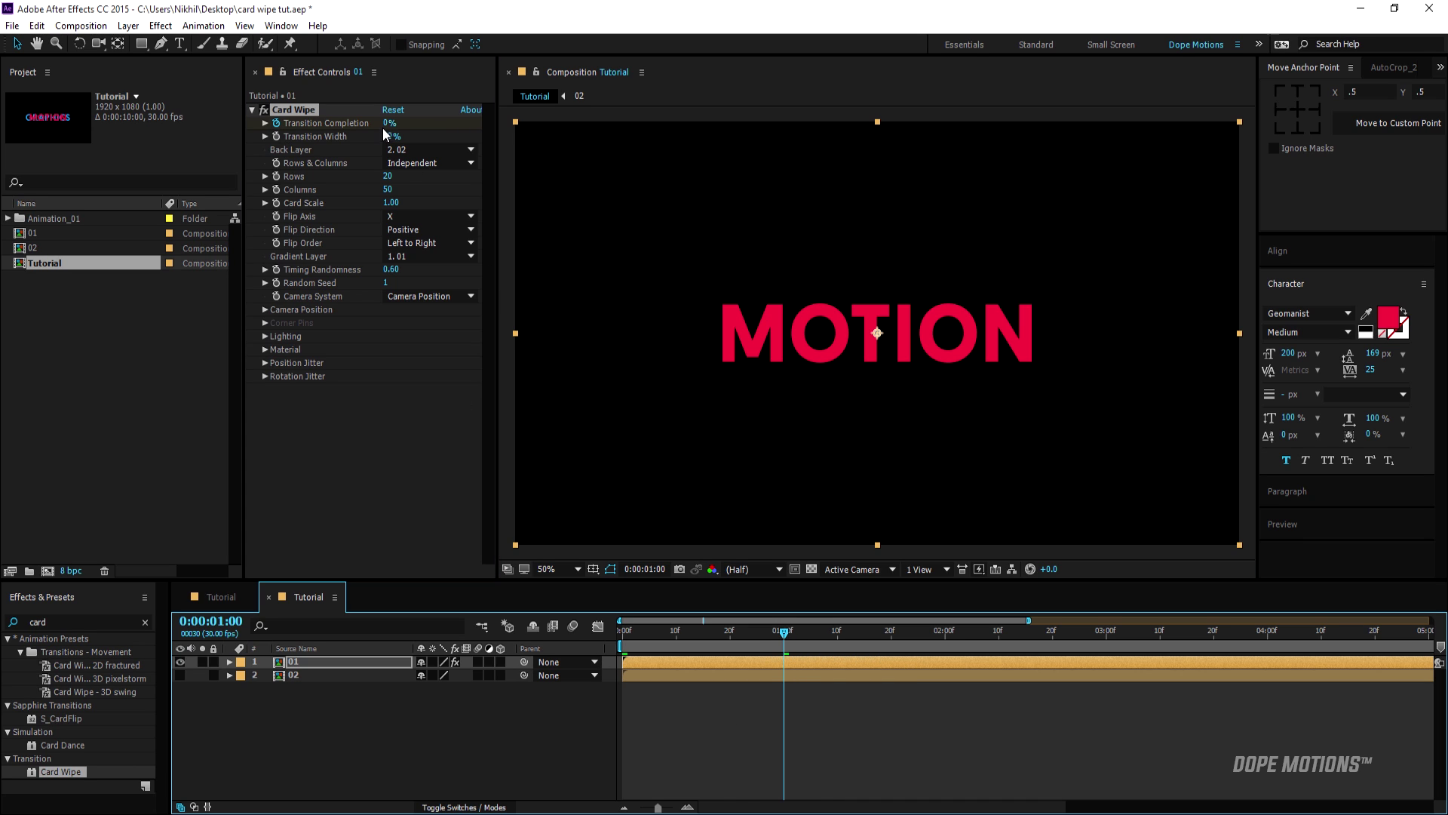
pyautogui.click(944, 631)
pyautogui.moveTo(387, 125); pyautogui.dragTo(781, 186)
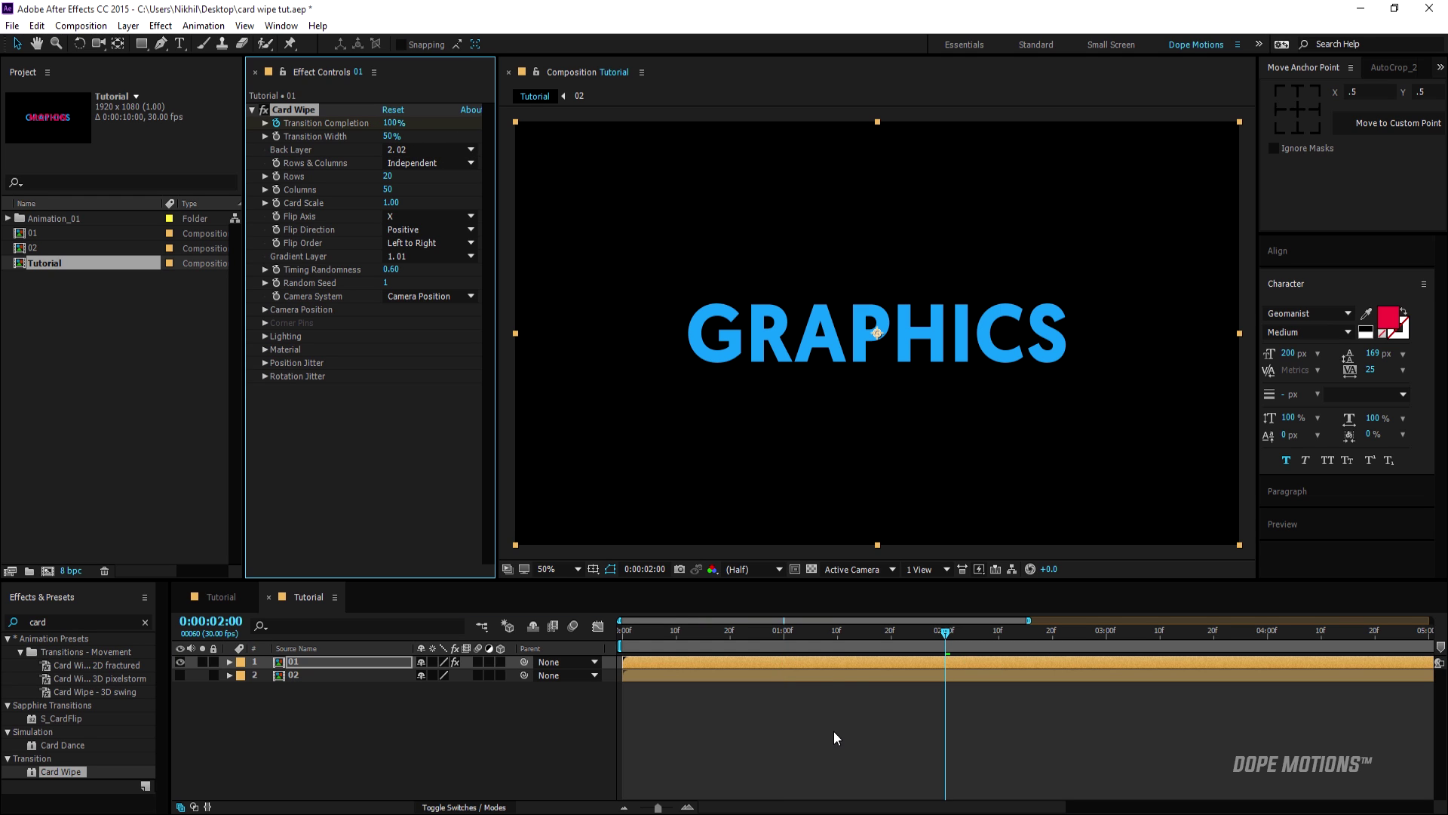
# Step: Add horizontal X position jitter to the cards mid-wipe
pyautogui.moveTo(944, 637); pyautogui.dragTo(775, 640)
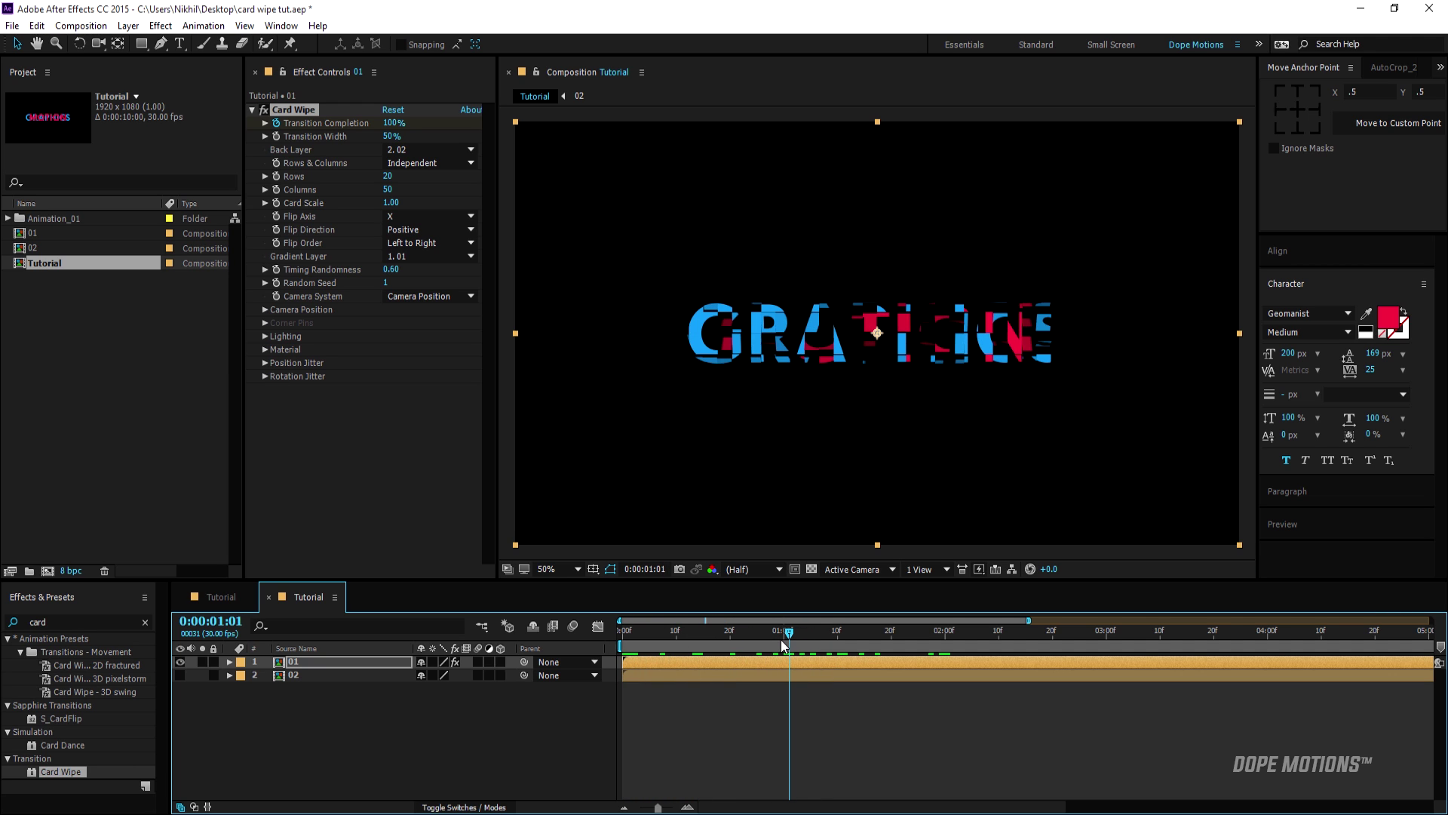
pyautogui.click(265, 363)
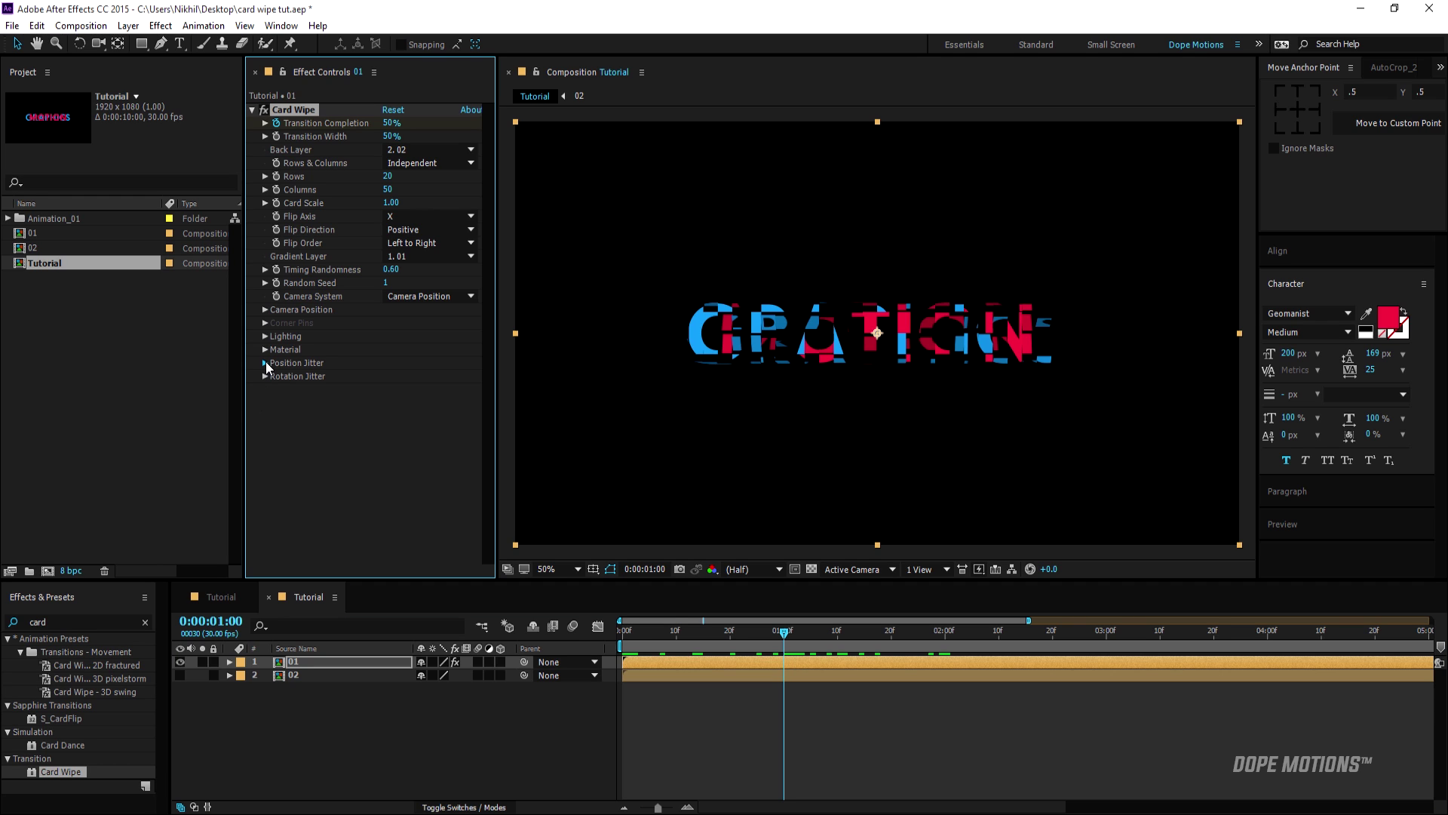
pyautogui.moveTo(391, 375); pyautogui.dragTo(310, 415)
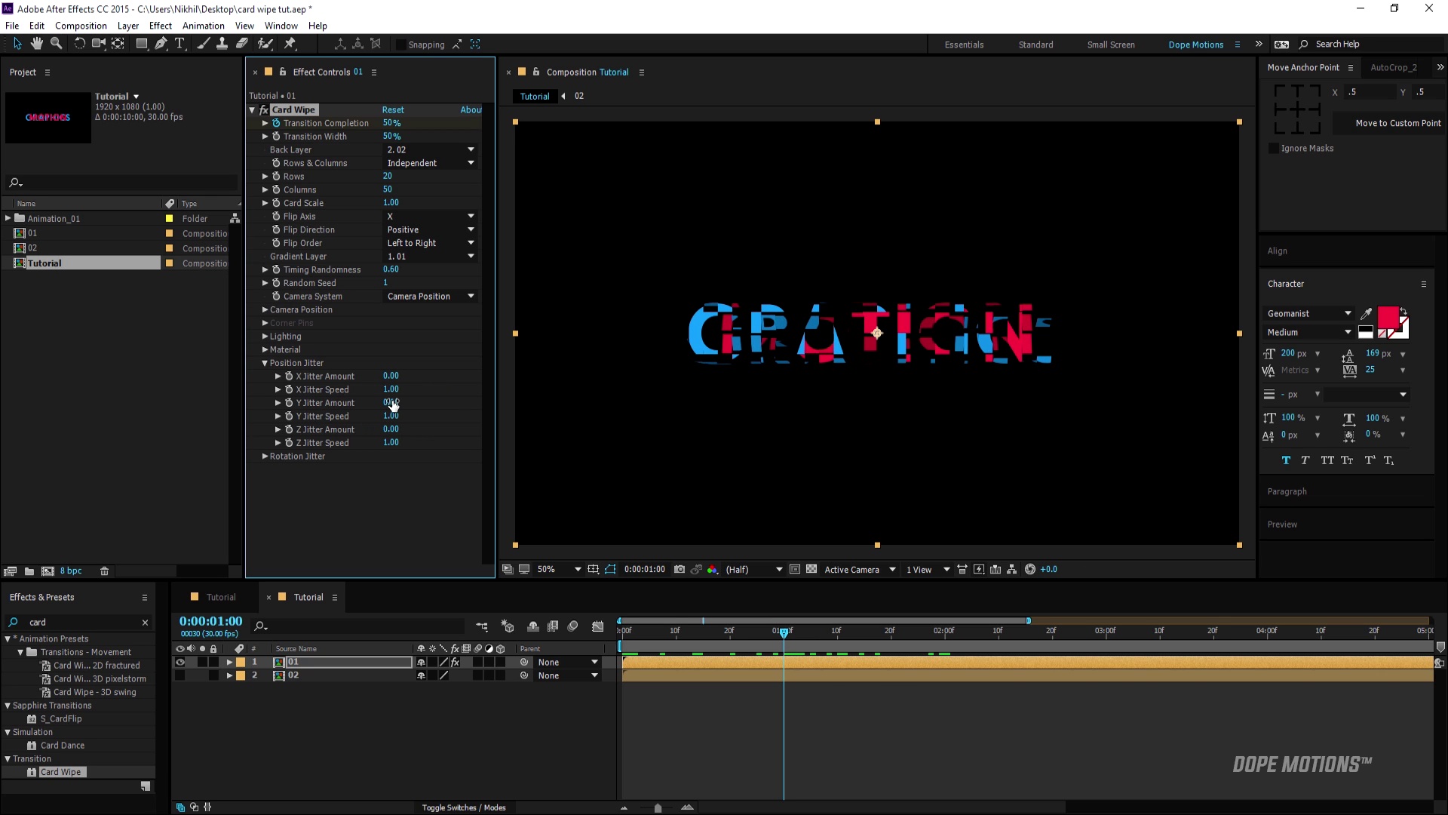
# Step: Try vertical and depth jitter on the cards, then undo both
pyautogui.moveTo(414, 404); pyautogui.dragTo(596, 413)
pyautogui.moveTo(479, 412); pyautogui.dragTo(624, 431)
pyautogui.hotkey('ctrl', 'z')
pyautogui.moveTo(391, 428); pyautogui.dragTo(549, 432)
pyautogui.hotkey('ctrl', 'z')
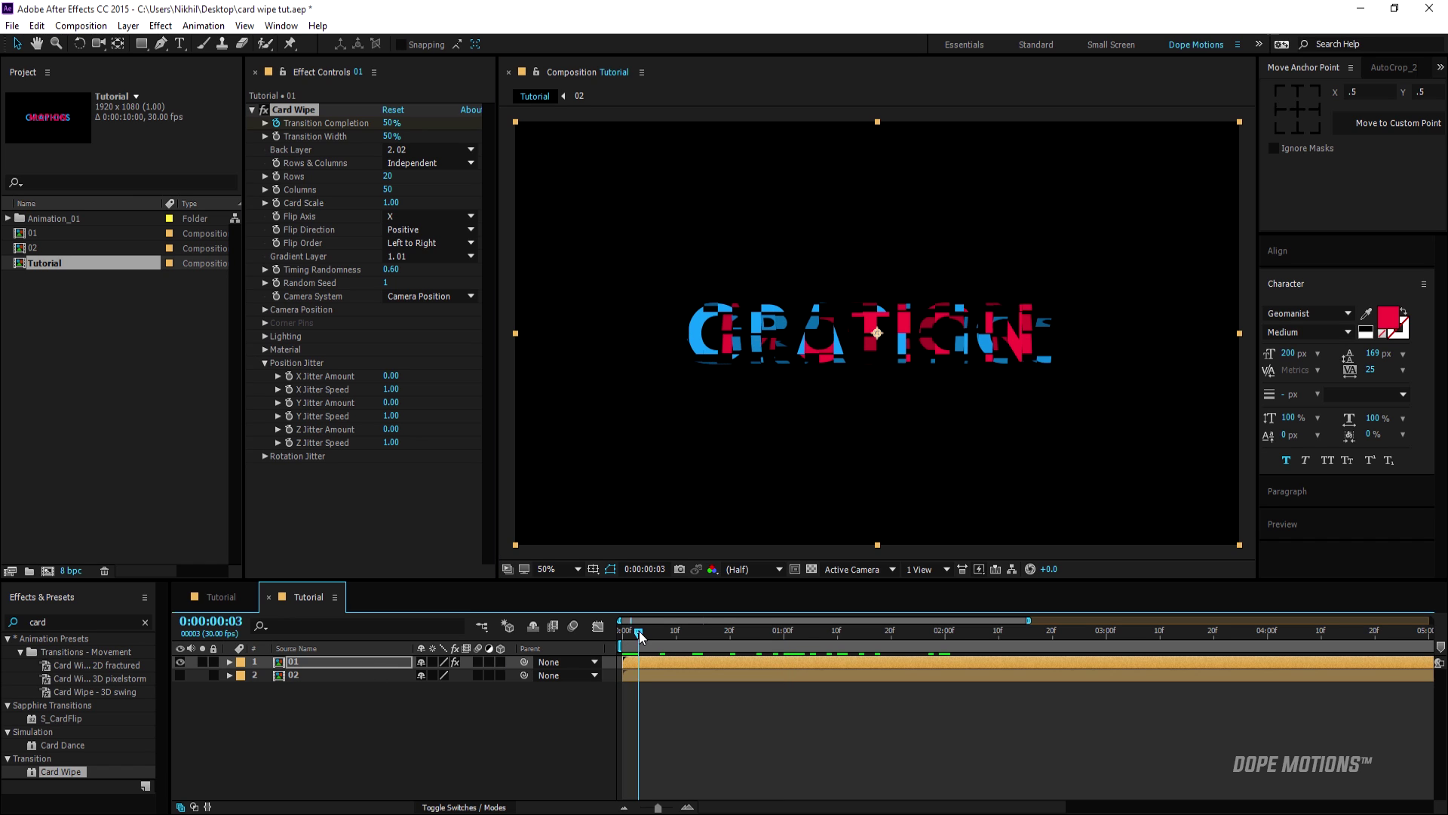
# Step: Keyframe Z Jitter Amount at 0 at the start and 15 at one second
pyautogui.moveTo(640, 630); pyautogui.dragTo(623, 631)
pyautogui.click(291, 429)
pyautogui.click(784, 632)
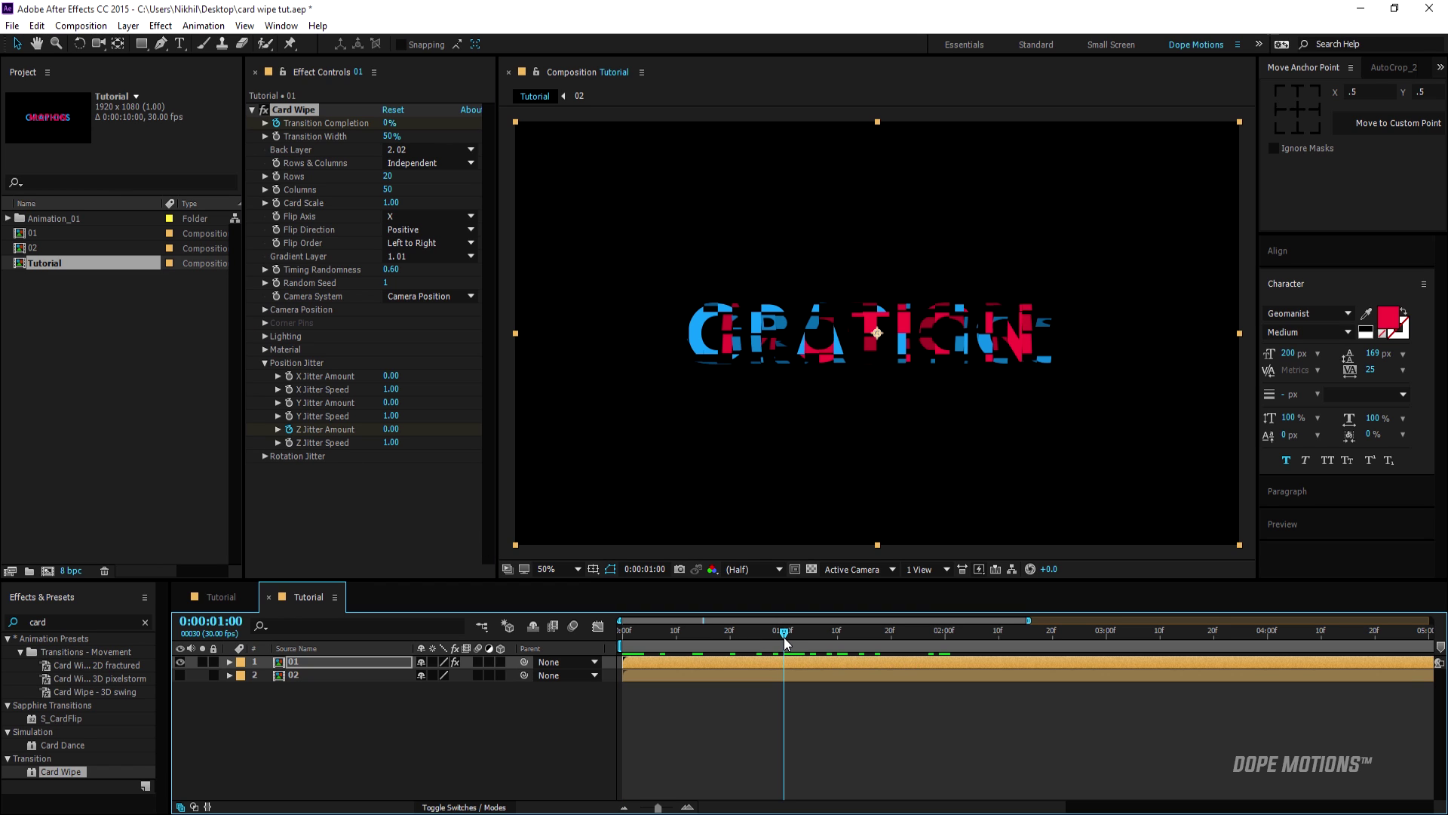
pyautogui.click(391, 429)
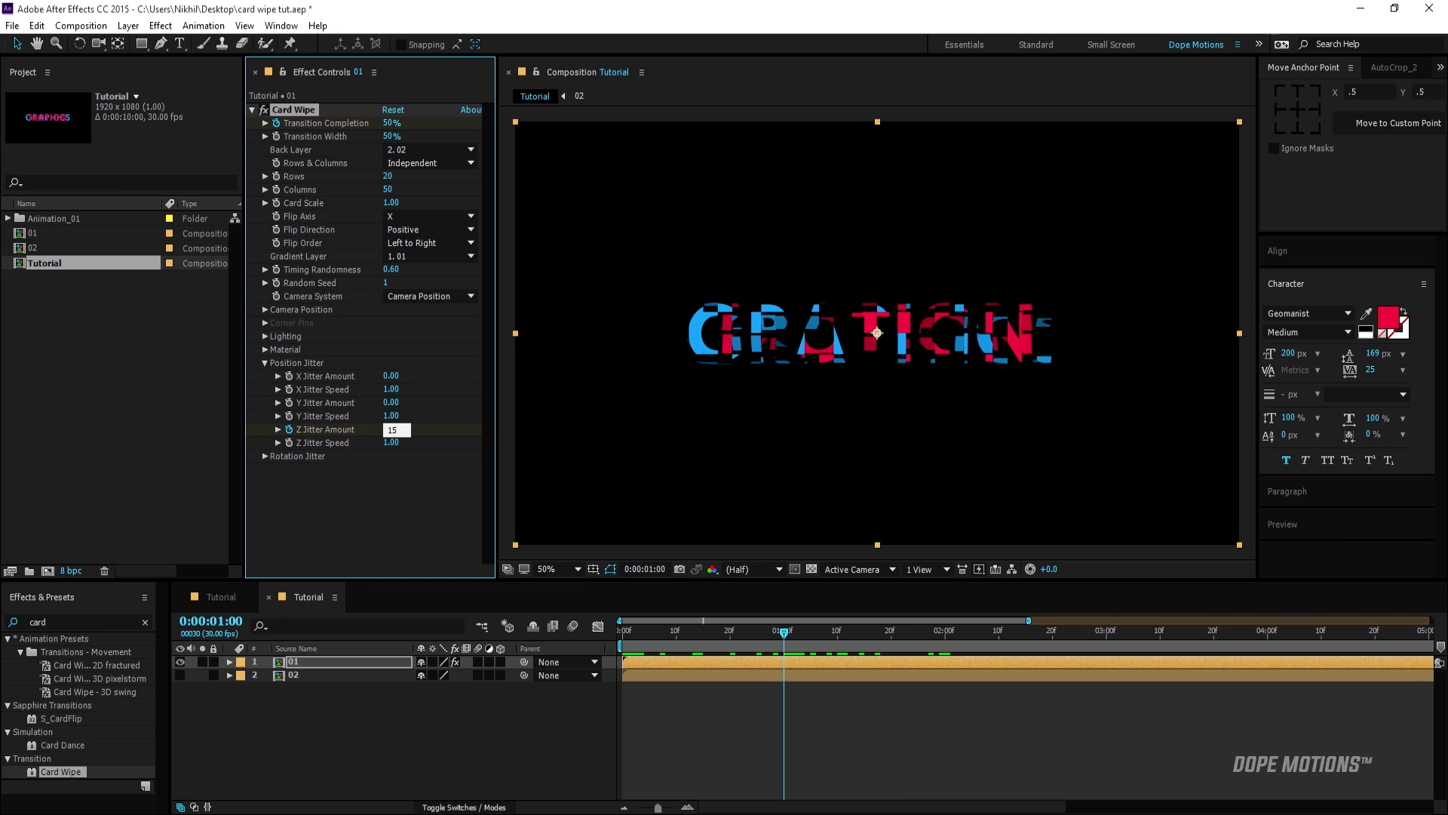
pyautogui.write('15')
pyautogui.press('Return')
# Step: Return Z Jitter Amount to 0 at two seconds and show layer 01's keyframes
pyautogui.click(945, 638)
pyautogui.click(391, 430)
pyautogui.write('0')
pyautogui.press('Return')
pyautogui.click(327, 667)
pyautogui.press('u')
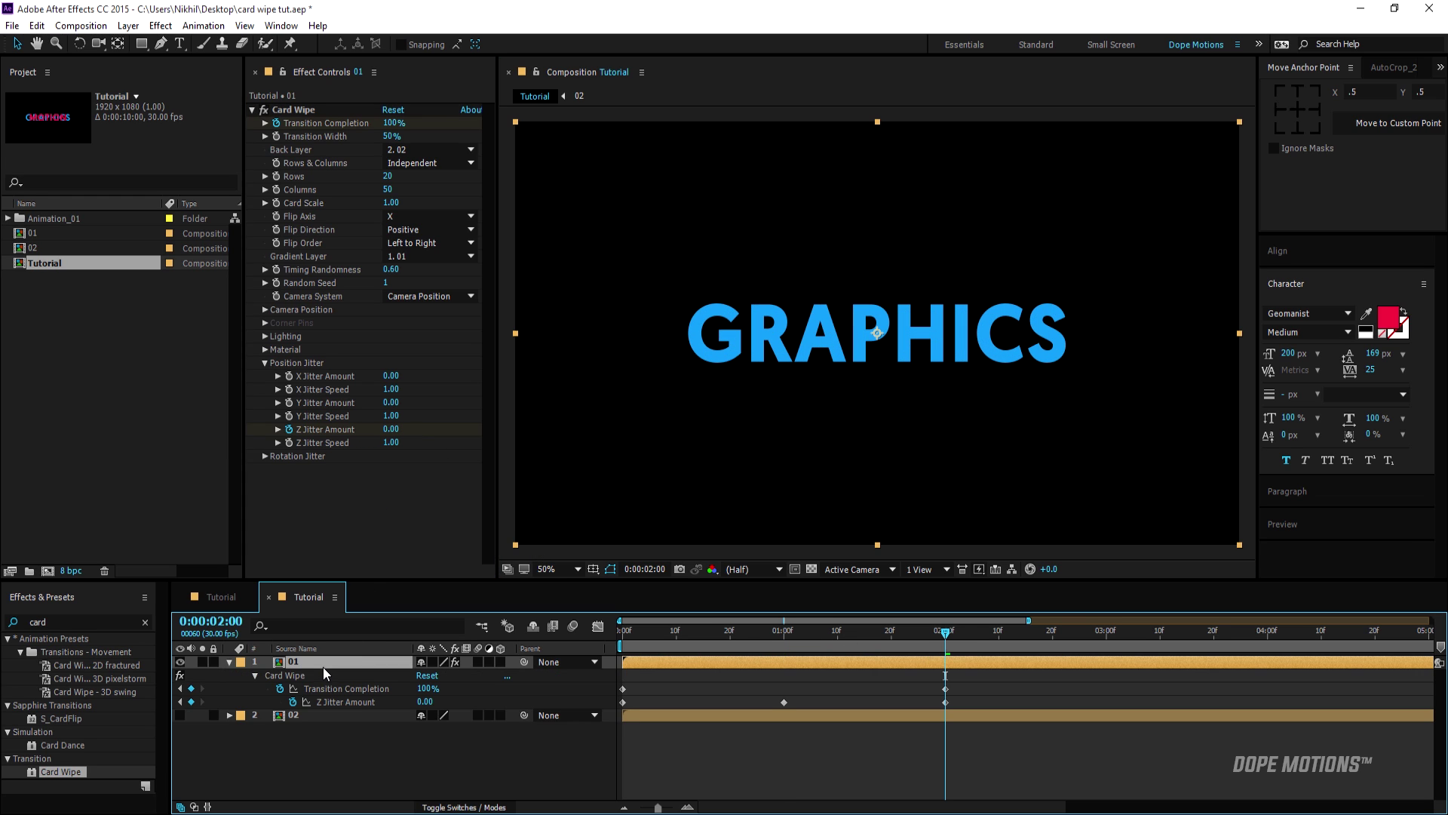
pyautogui.moveTo(945, 634); pyautogui.dragTo(618, 722)
# Step: Apply Easy Ease (F9) to all layer 01 keyframes and preview the eased wipe
pyautogui.press('F9')
pyautogui.click(792, 788)
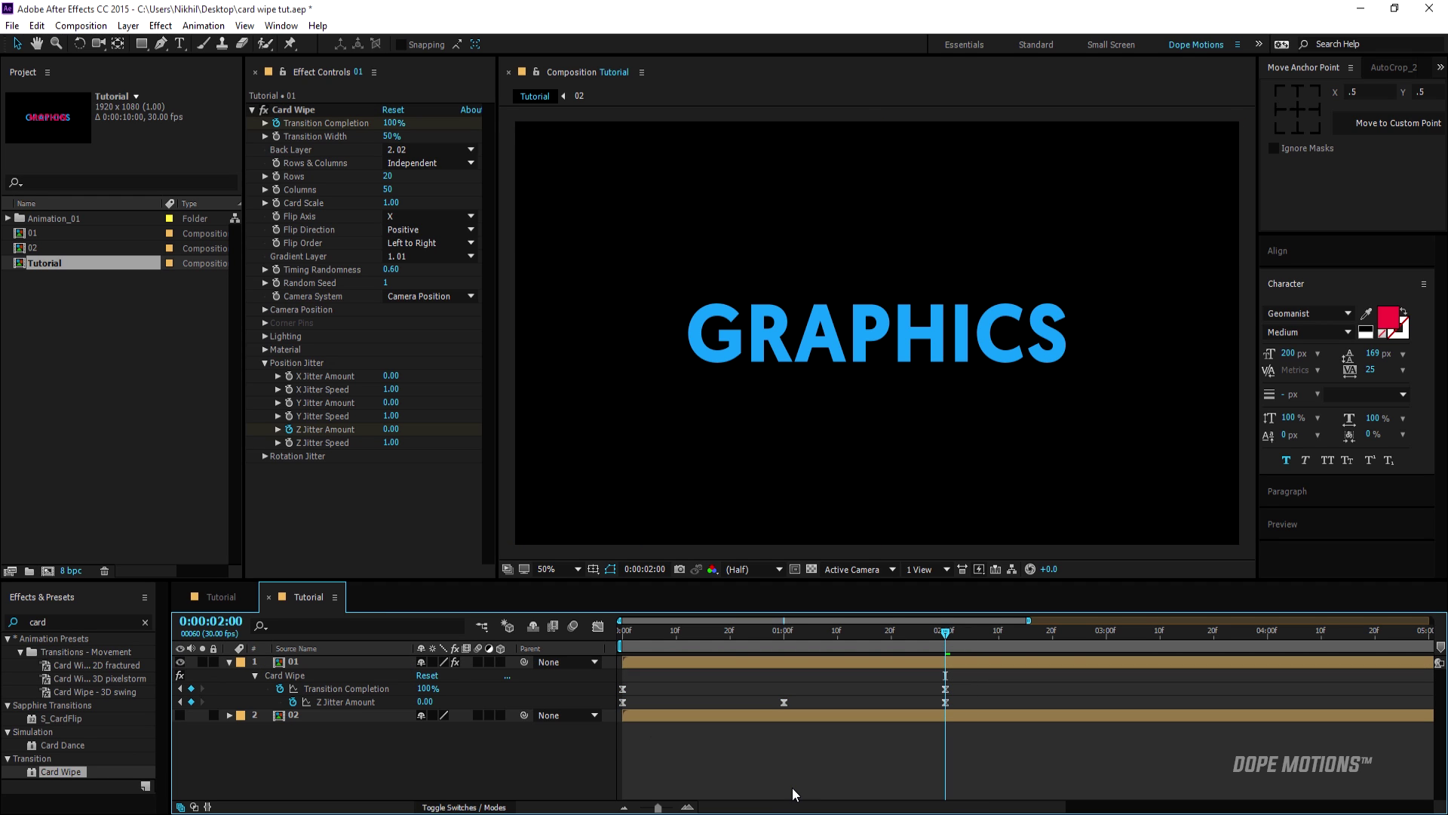
pyautogui.moveTo(665, 638); pyautogui.dragTo(780, 650)
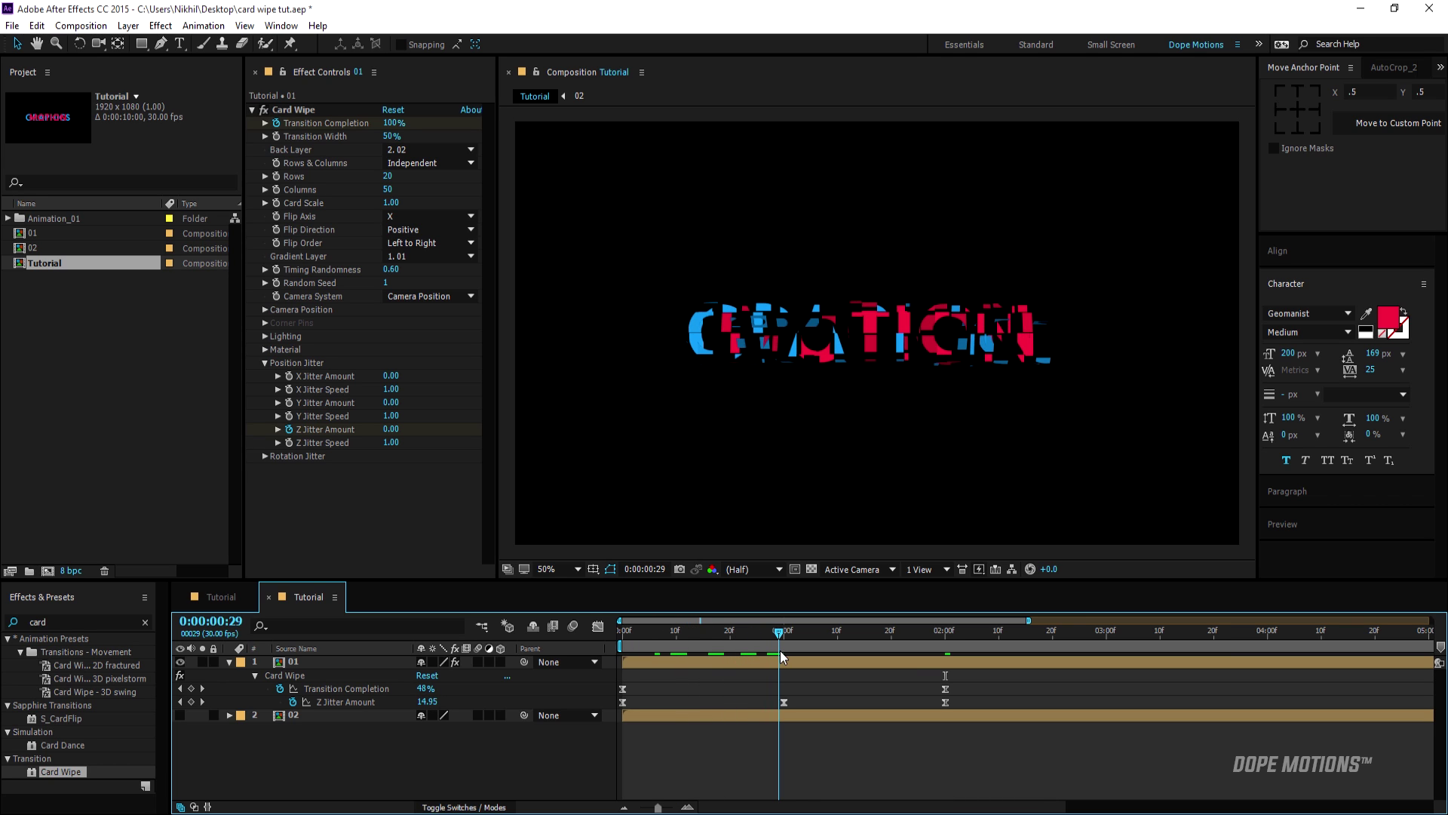
pyautogui.click(293, 665)
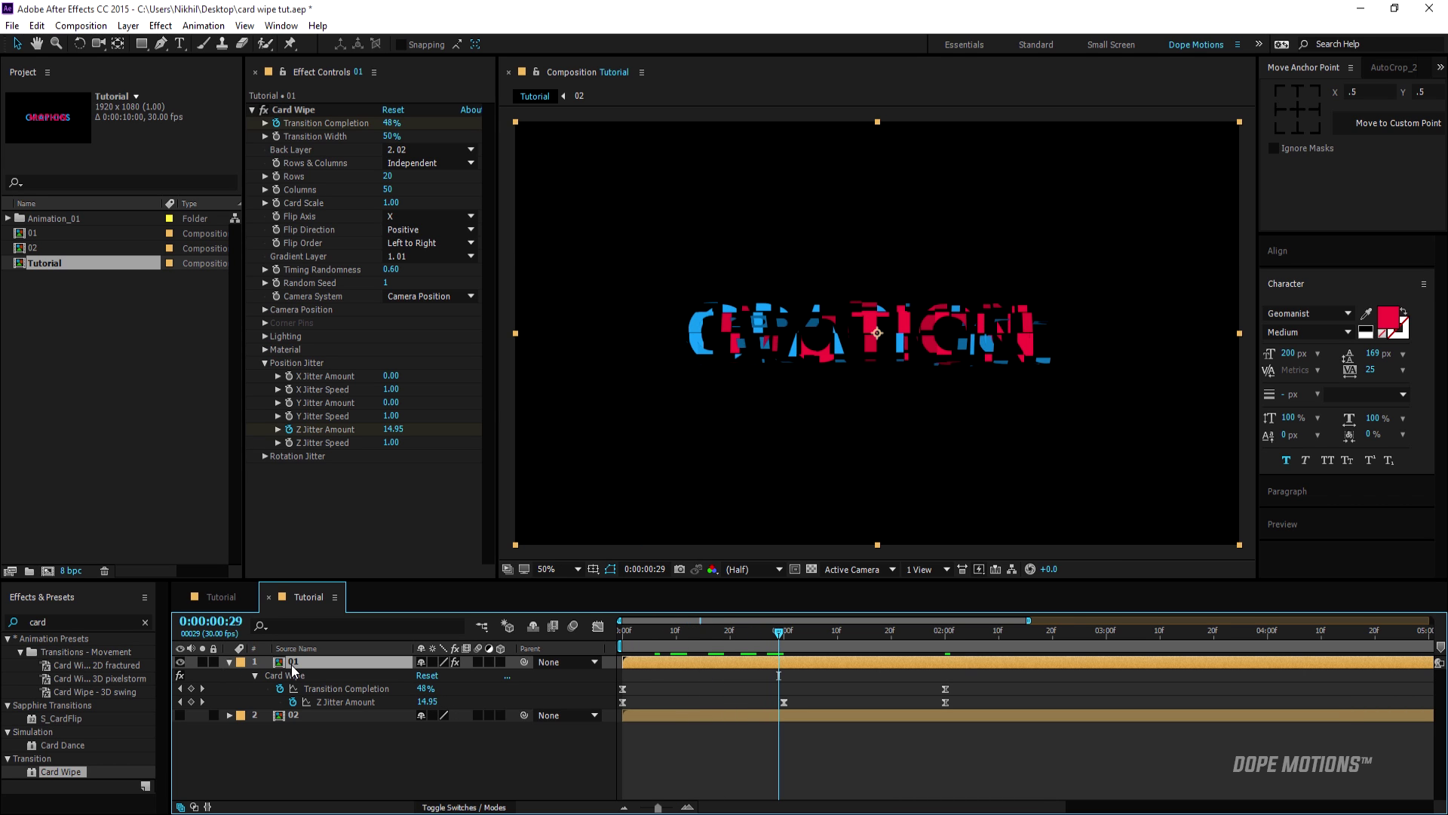
# Step: Duplicate layer 01 and select the copy
pyautogui.hotkey('ctrl', 'd')
pyautogui.click(229, 676)
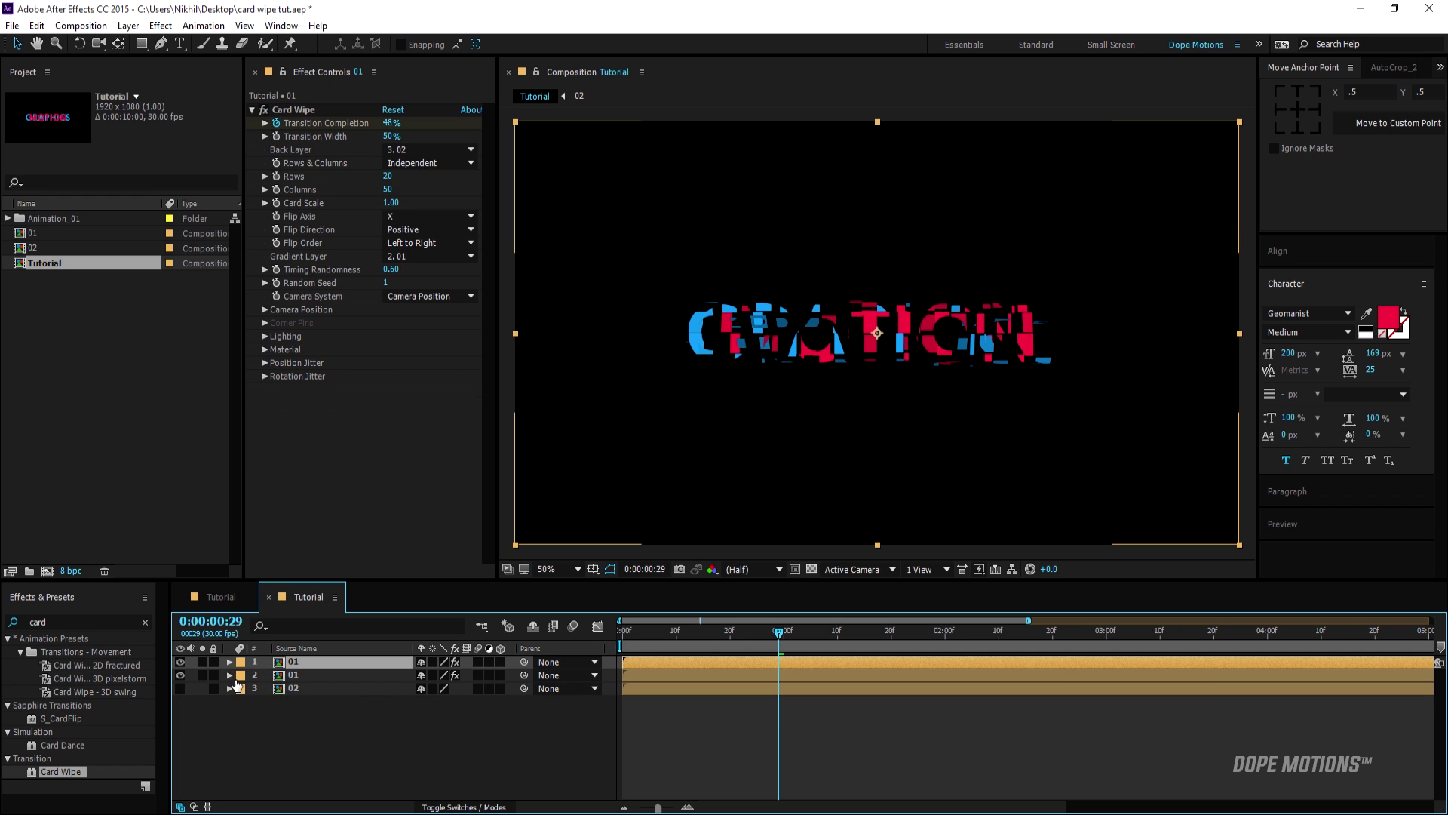
pyautogui.click(305, 675)
# Step: Give the copy an orange FF9000 Fill effect and set Timing Randomness to 0.70
pyautogui.click(68, 620)
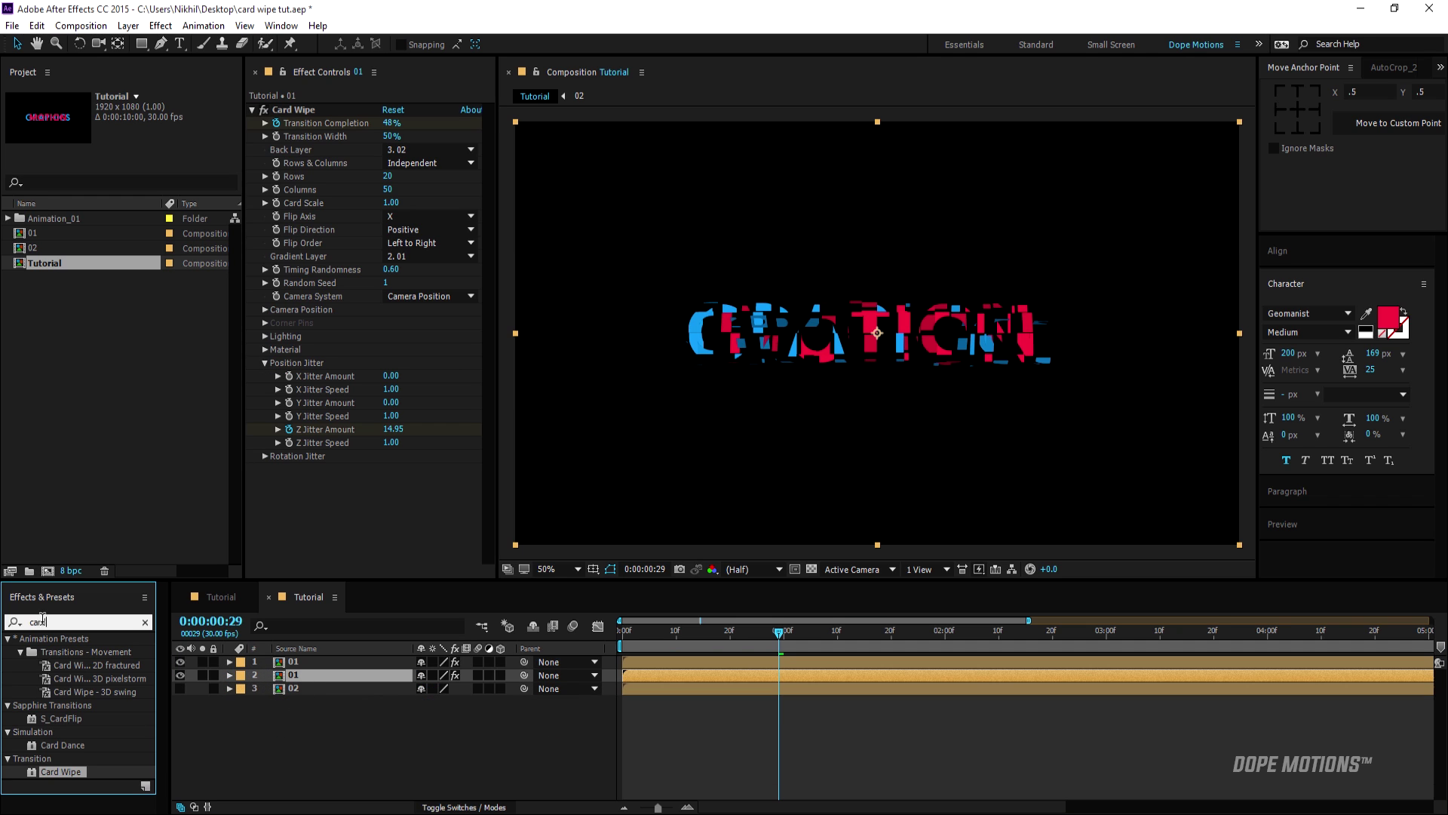
pyautogui.write('fill')
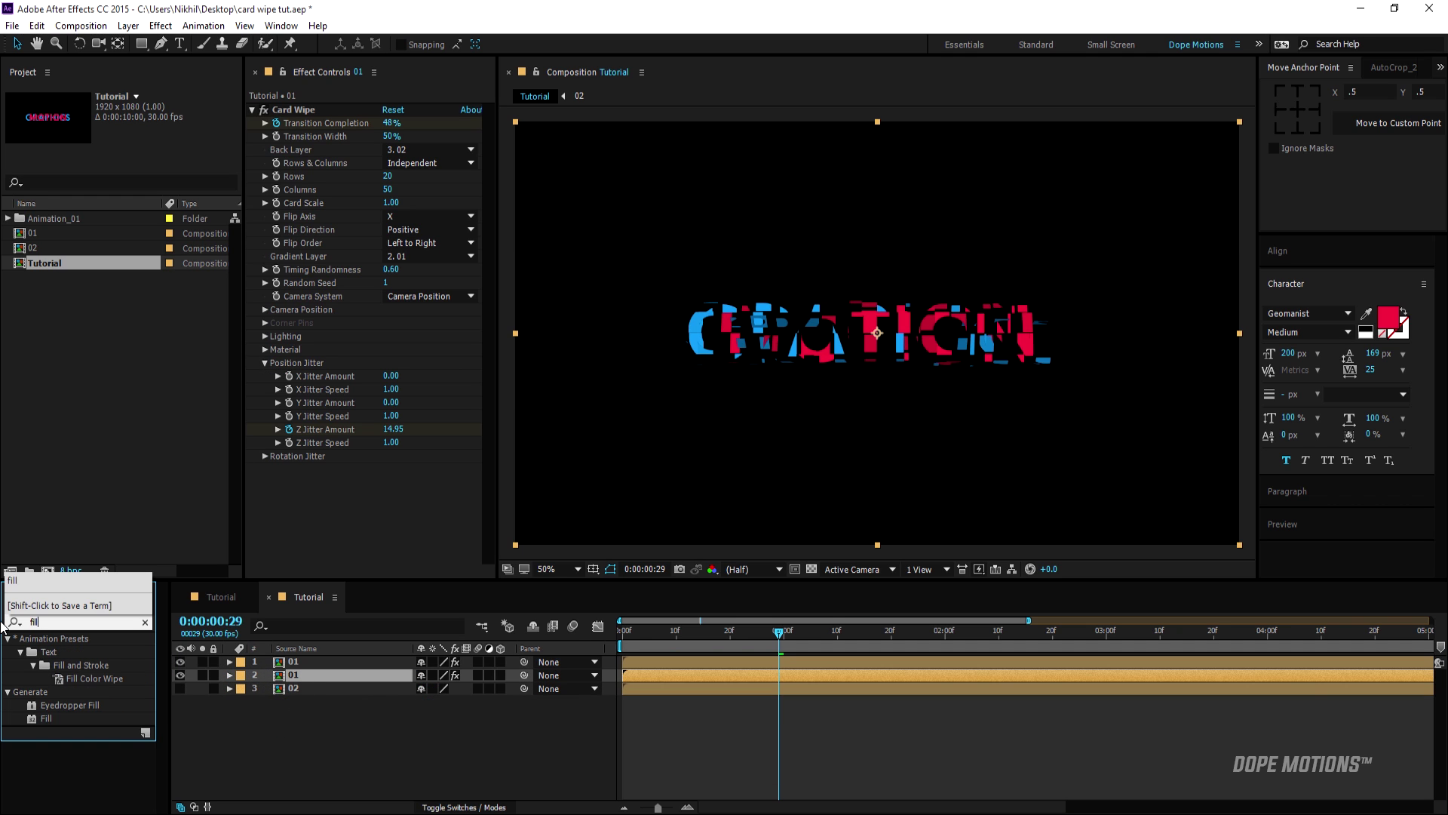
pyautogui.doubleClick(47, 718)
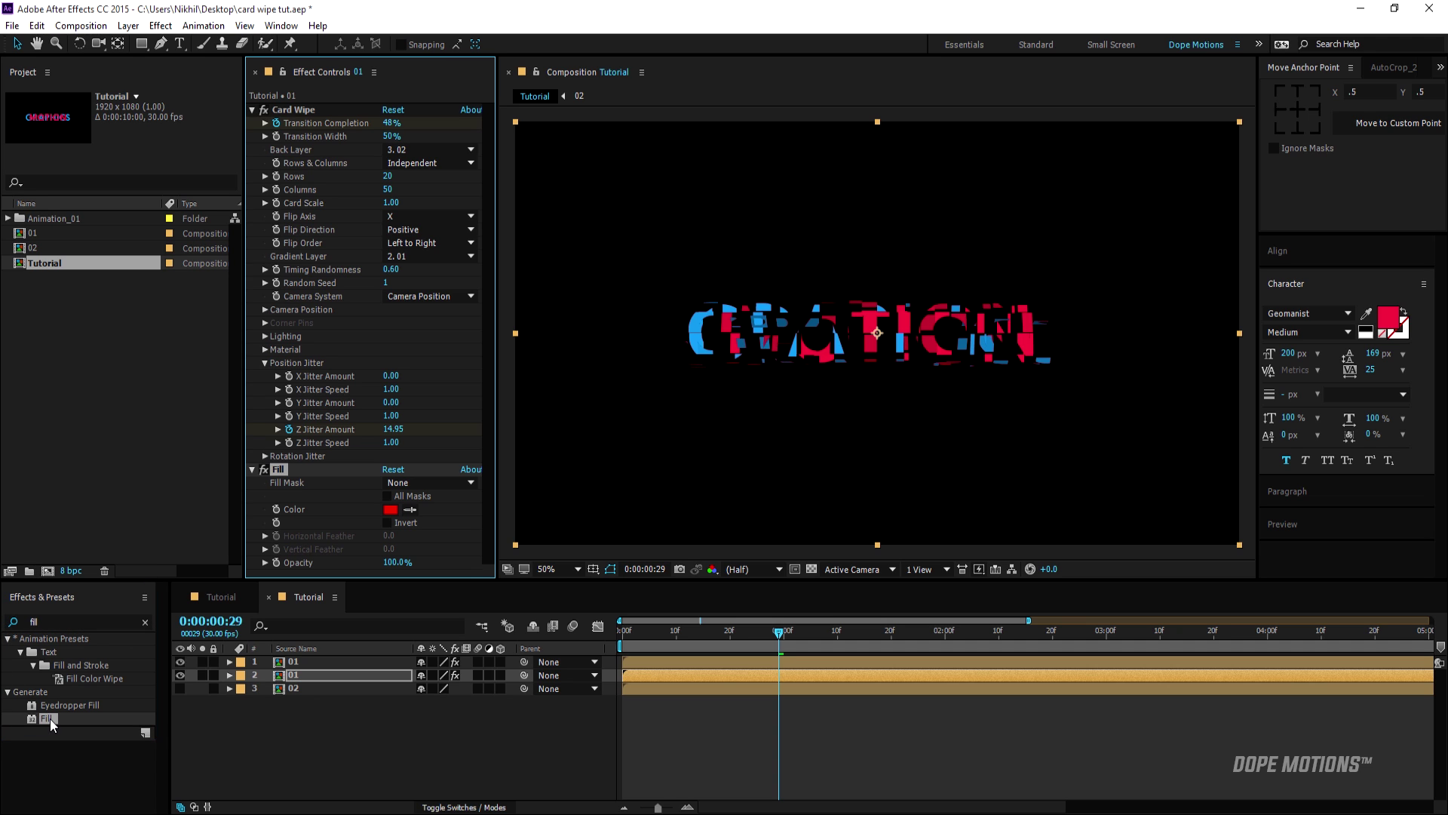
pyautogui.click(391, 509)
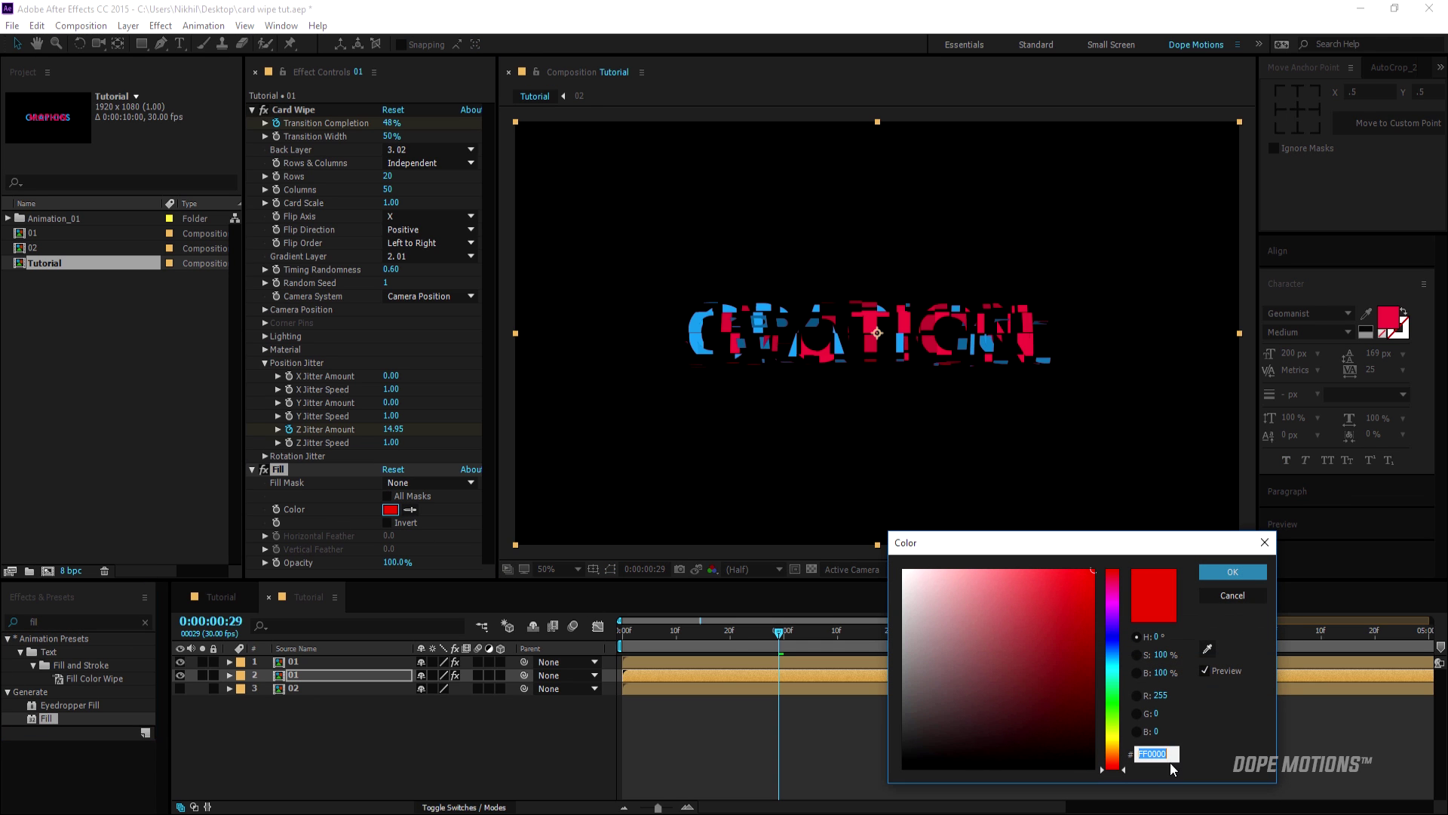
pyautogui.click(1114, 753)
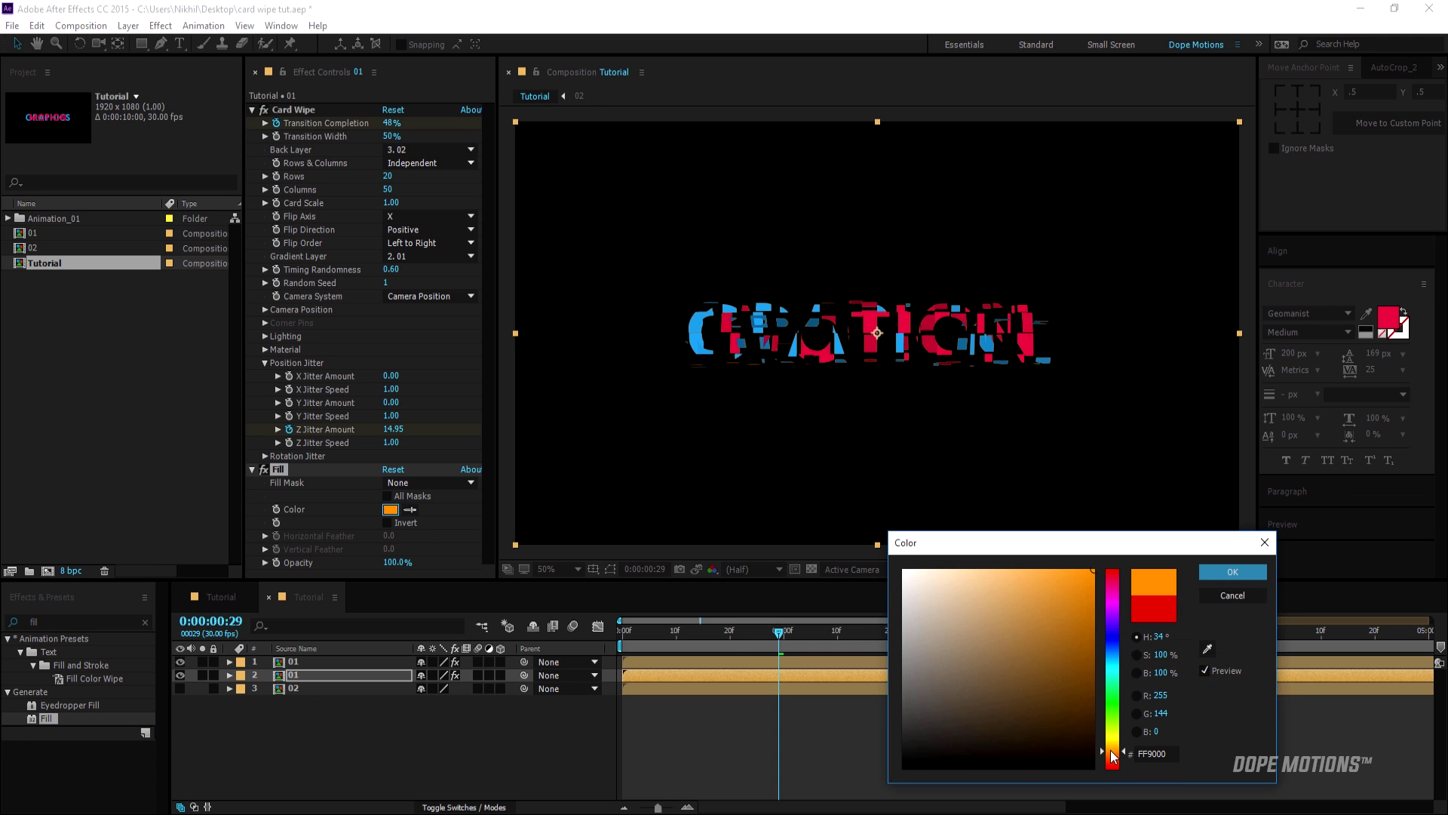
pyautogui.click(1237, 571)
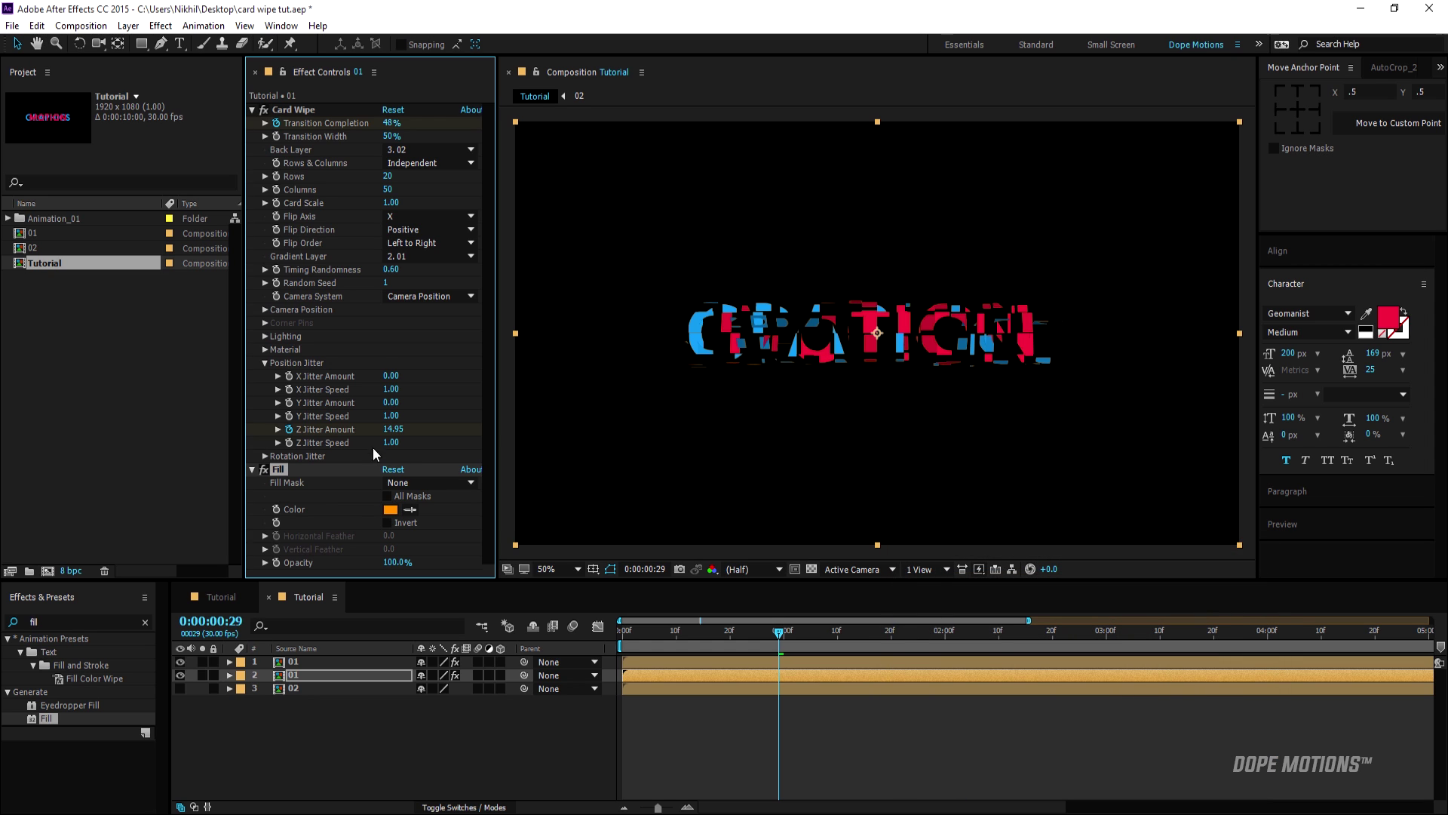
pyautogui.click(391, 270)
pyautogui.press('Return')
pyautogui.click(725, 630)
pyautogui.moveTo(726, 632); pyautogui.dragTo(735, 632)
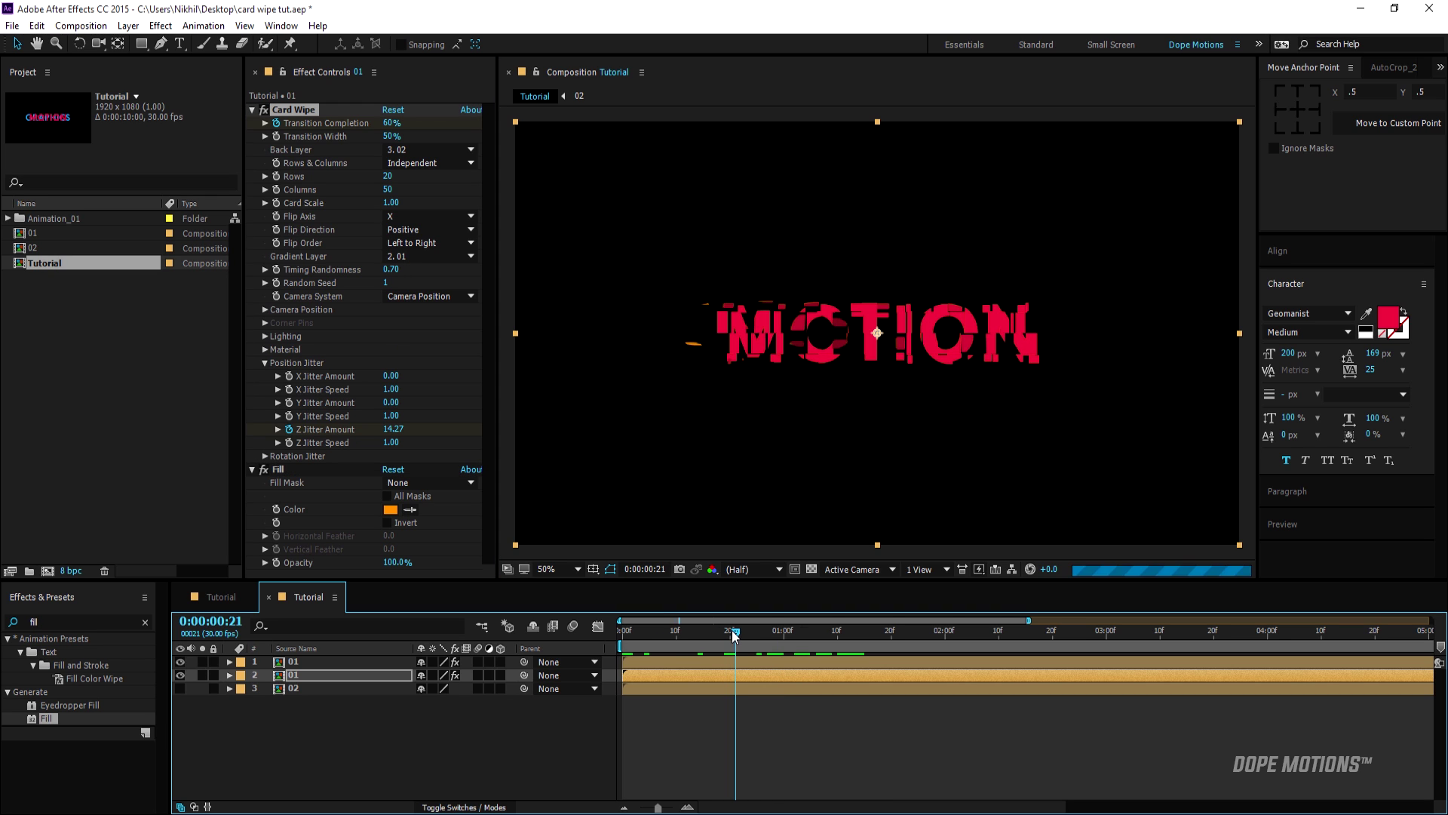
pyautogui.moveTo(637, 635); pyautogui.dragTo(745, 698)
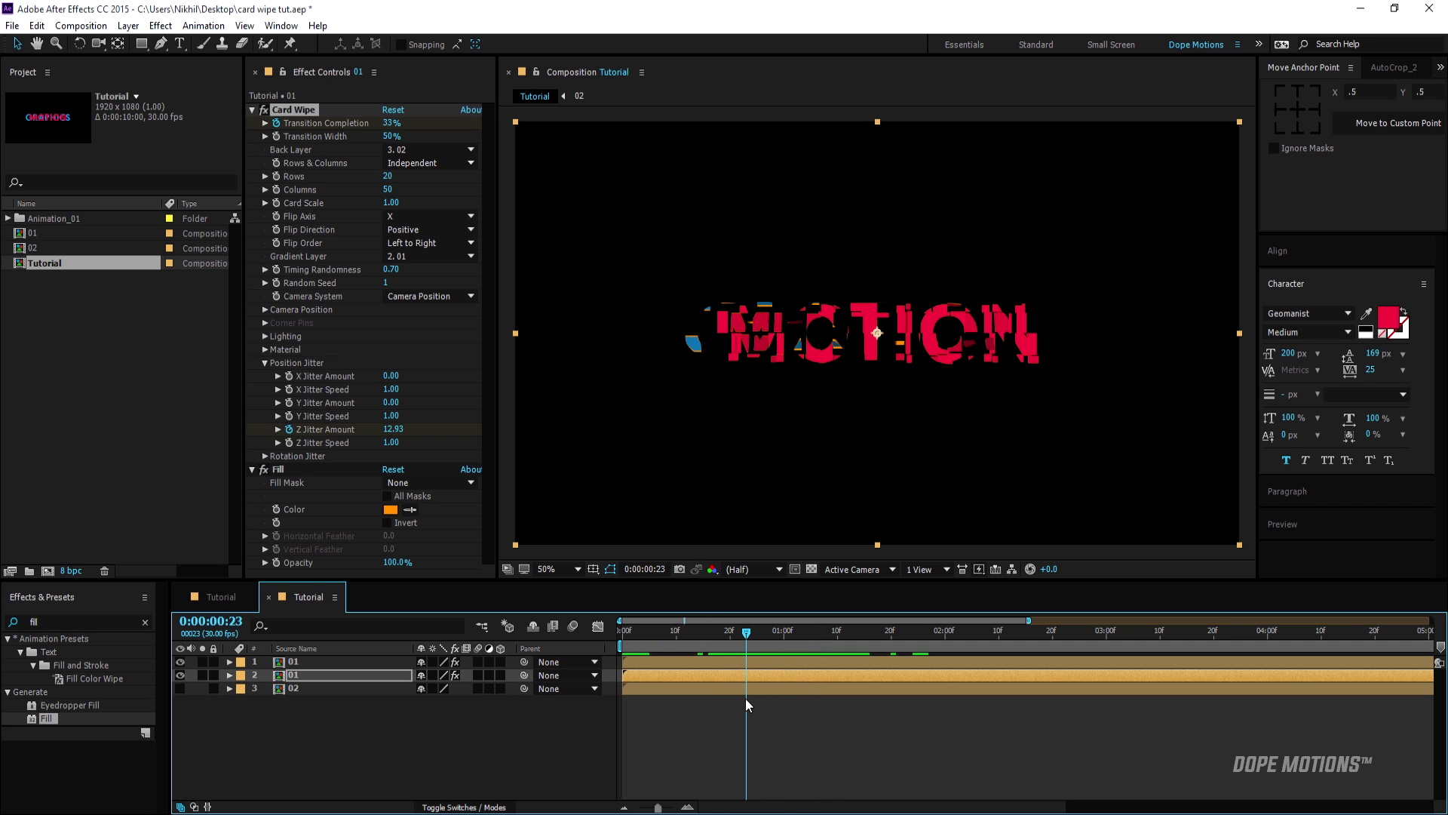
pyautogui.click(328, 674)
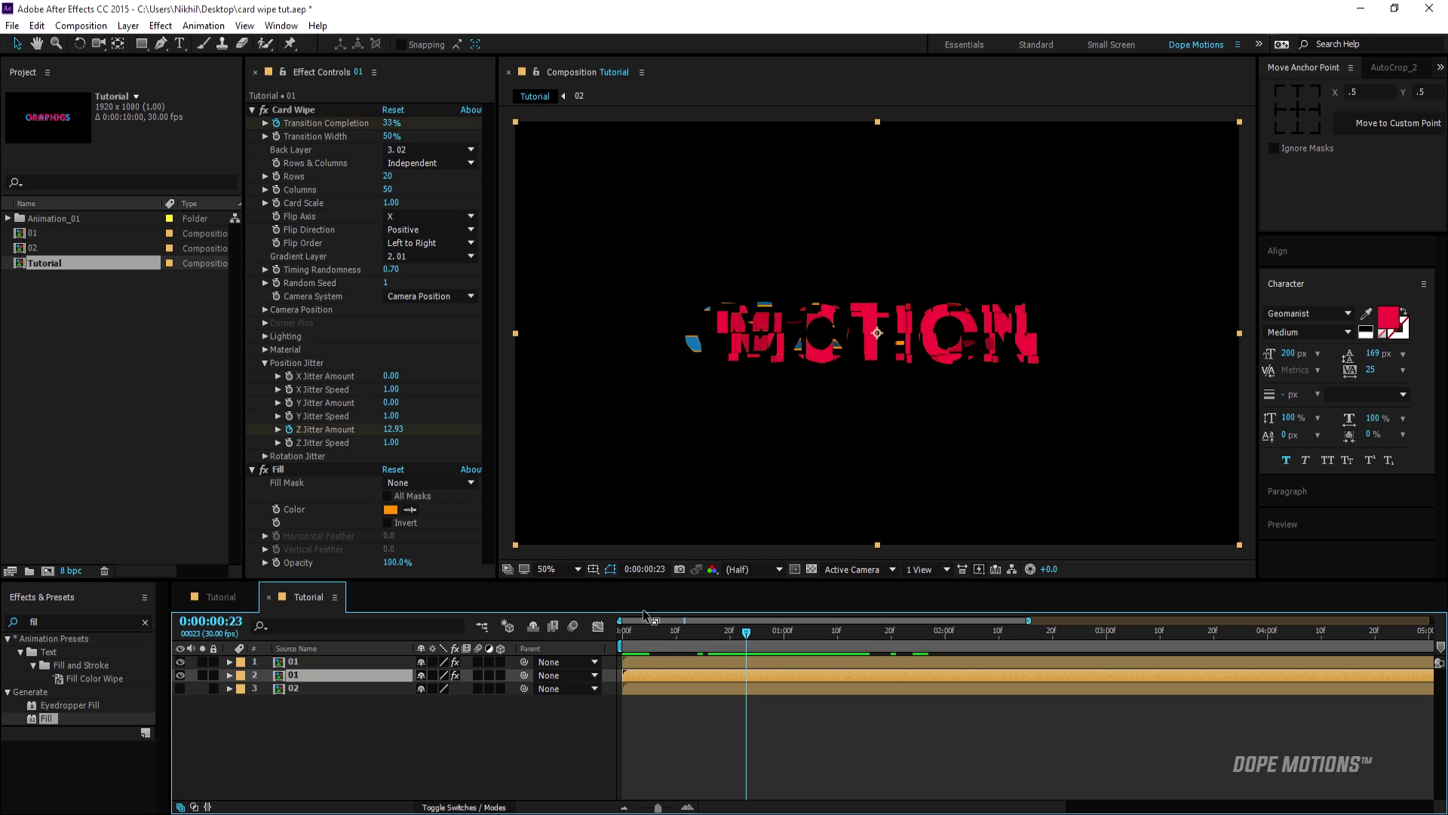
pyautogui.moveTo(665, 632); pyautogui.dragTo(622, 632)
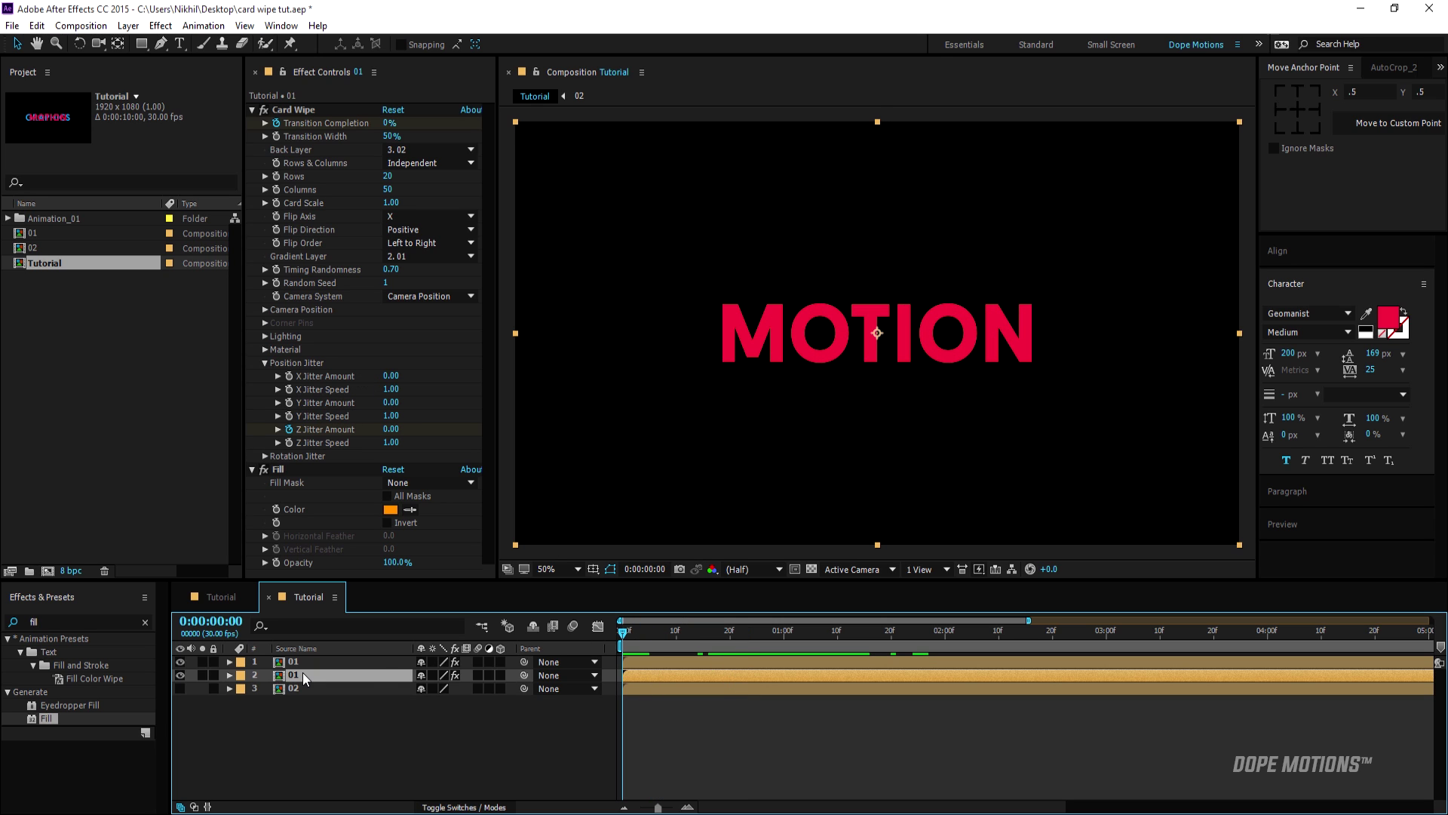
# Step: Keyframe X and Y Jitter Amount, setting both to 2 at one second
pyautogui.press('u')
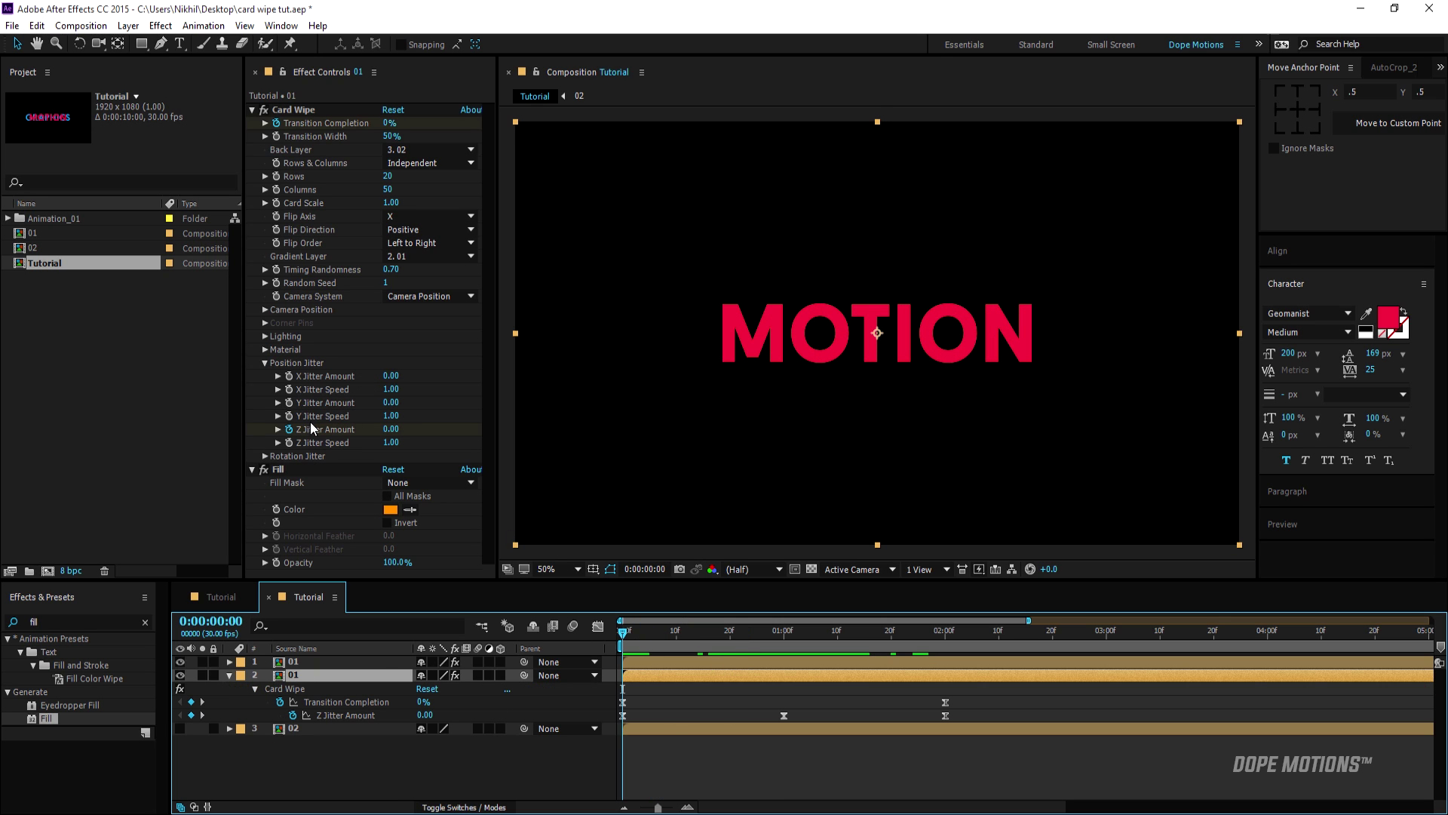
pyautogui.click(288, 376)
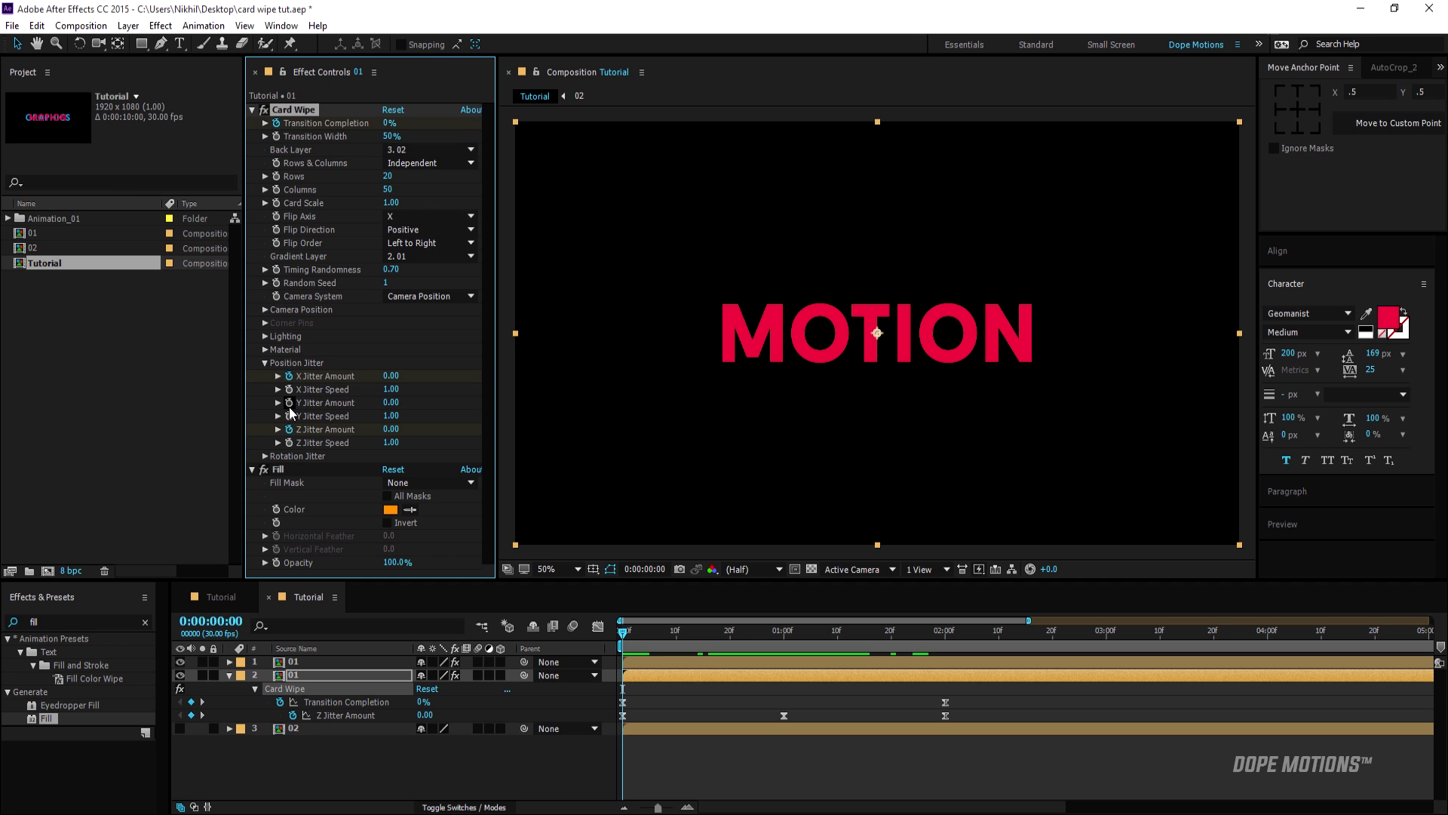
pyautogui.click(785, 632)
pyautogui.click(392, 376)
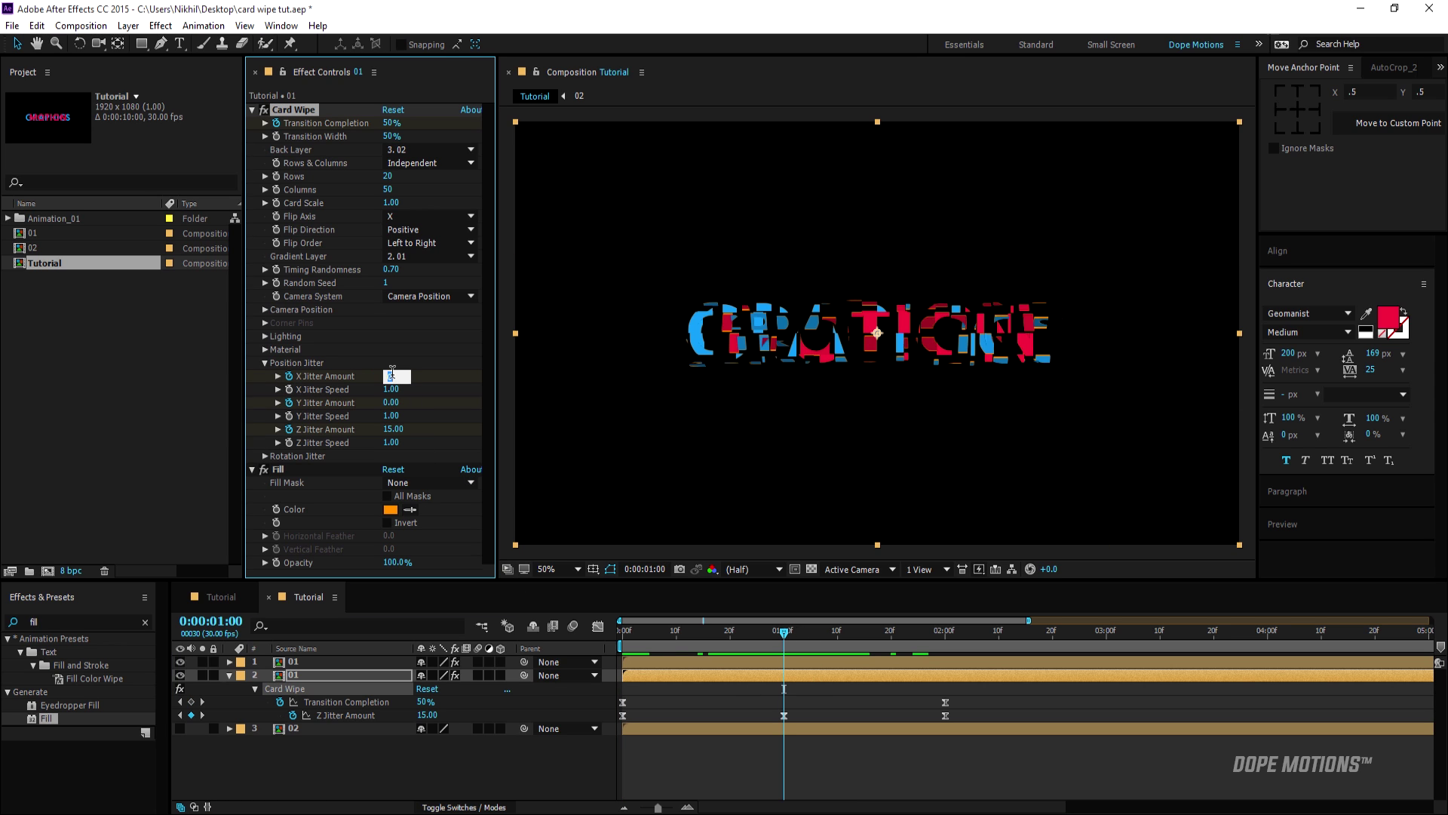
pyautogui.write('2')
pyautogui.click(391, 403)
pyautogui.write('2')
pyautogui.press('Return')
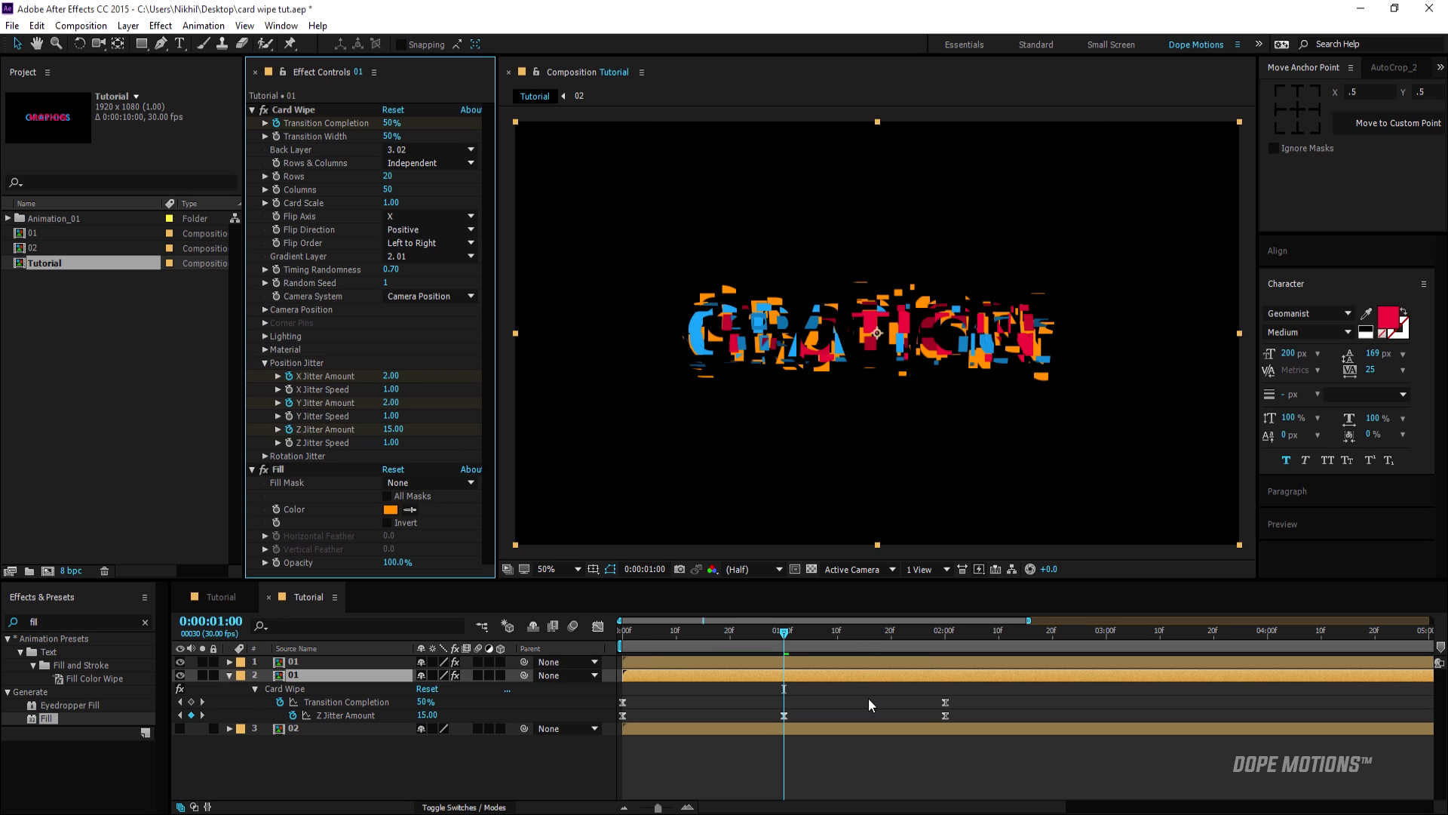
# Step: Set X and Y Jitter Amount back to 0 at two seconds, then move to 2:20
pyautogui.click(944, 631)
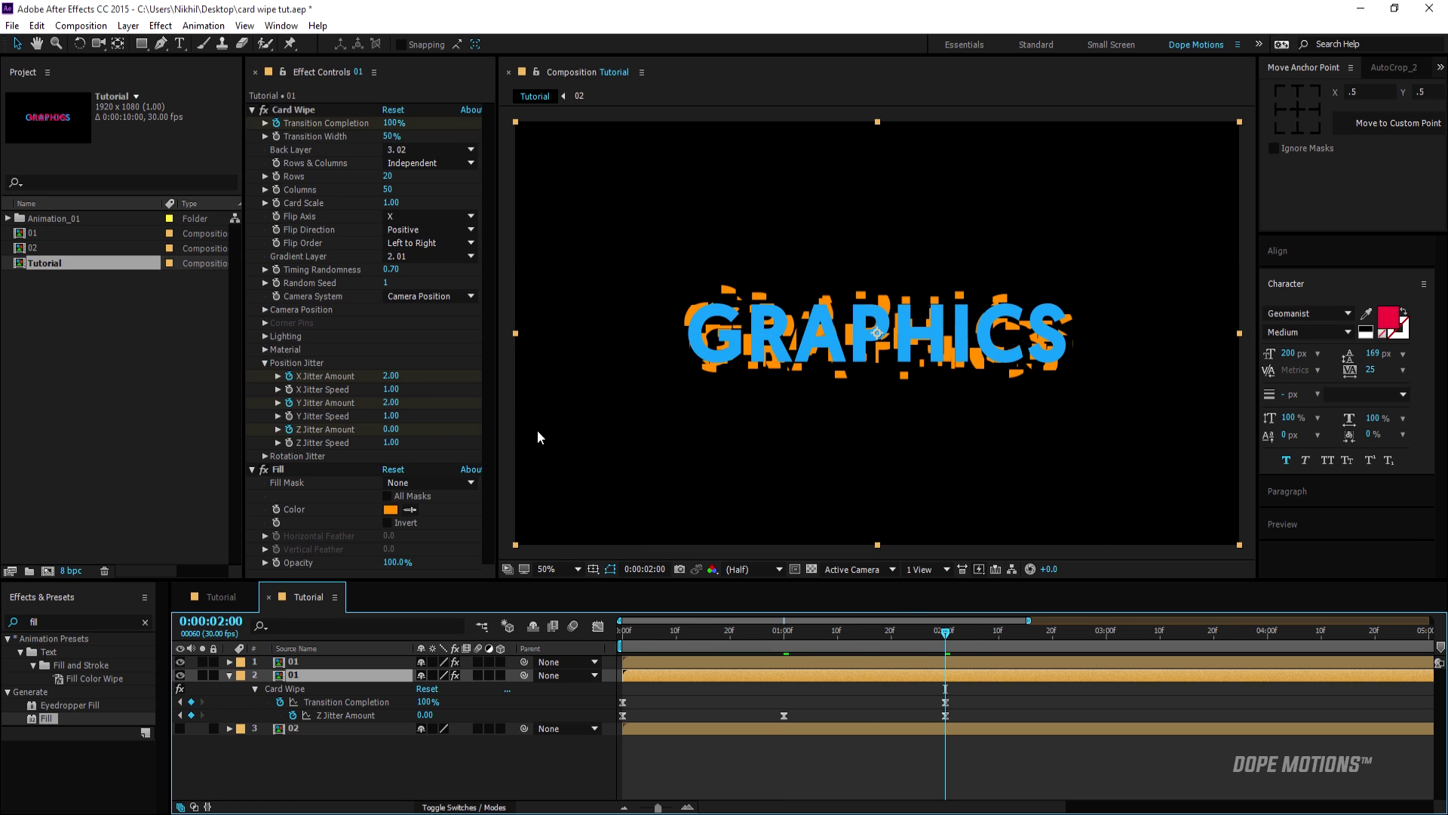
pyautogui.click(391, 376)
pyautogui.write('0')
pyautogui.click(391, 403)
pyautogui.write('0')
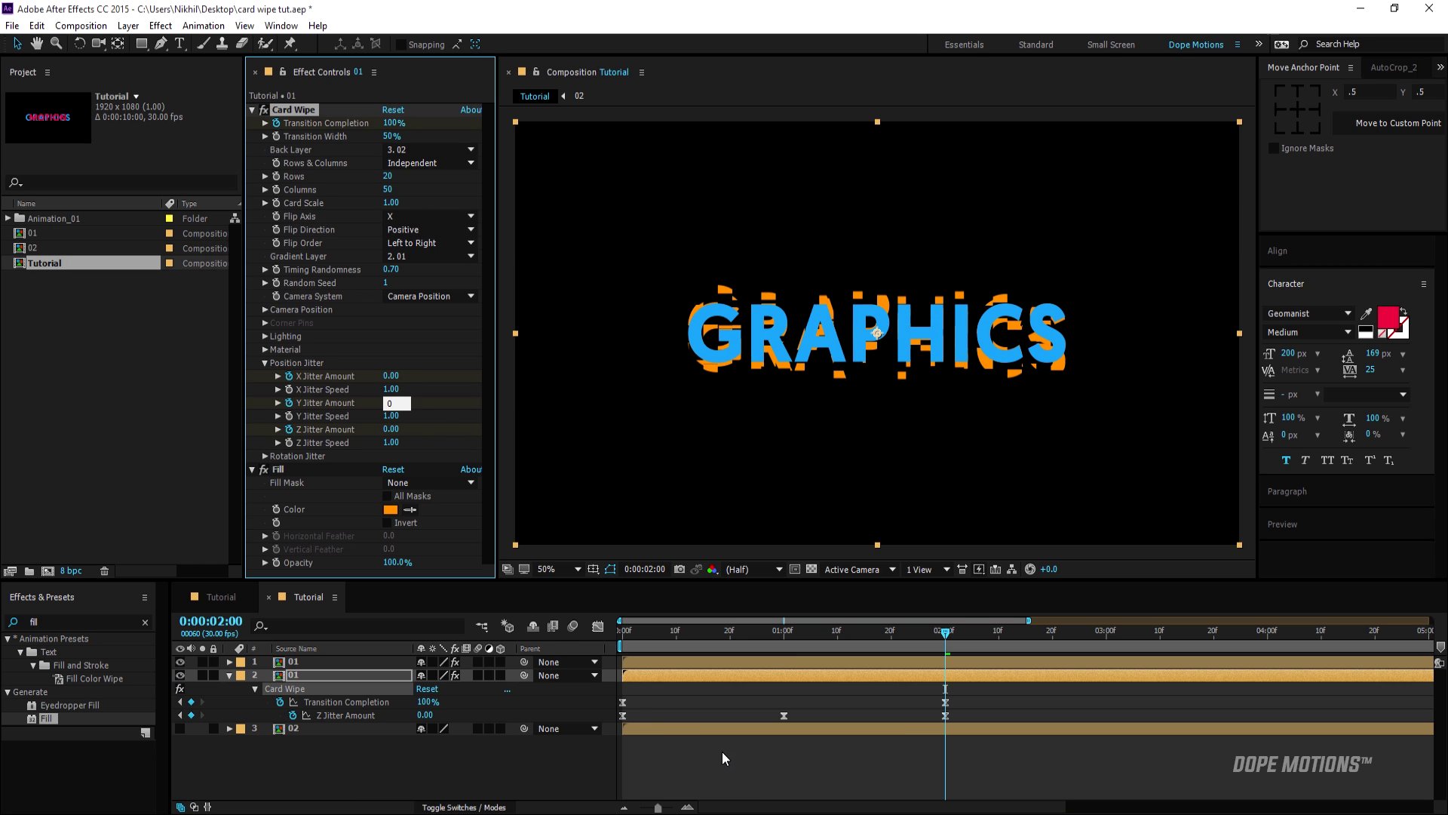
pyautogui.click(722, 758)
pyautogui.click(1053, 641)
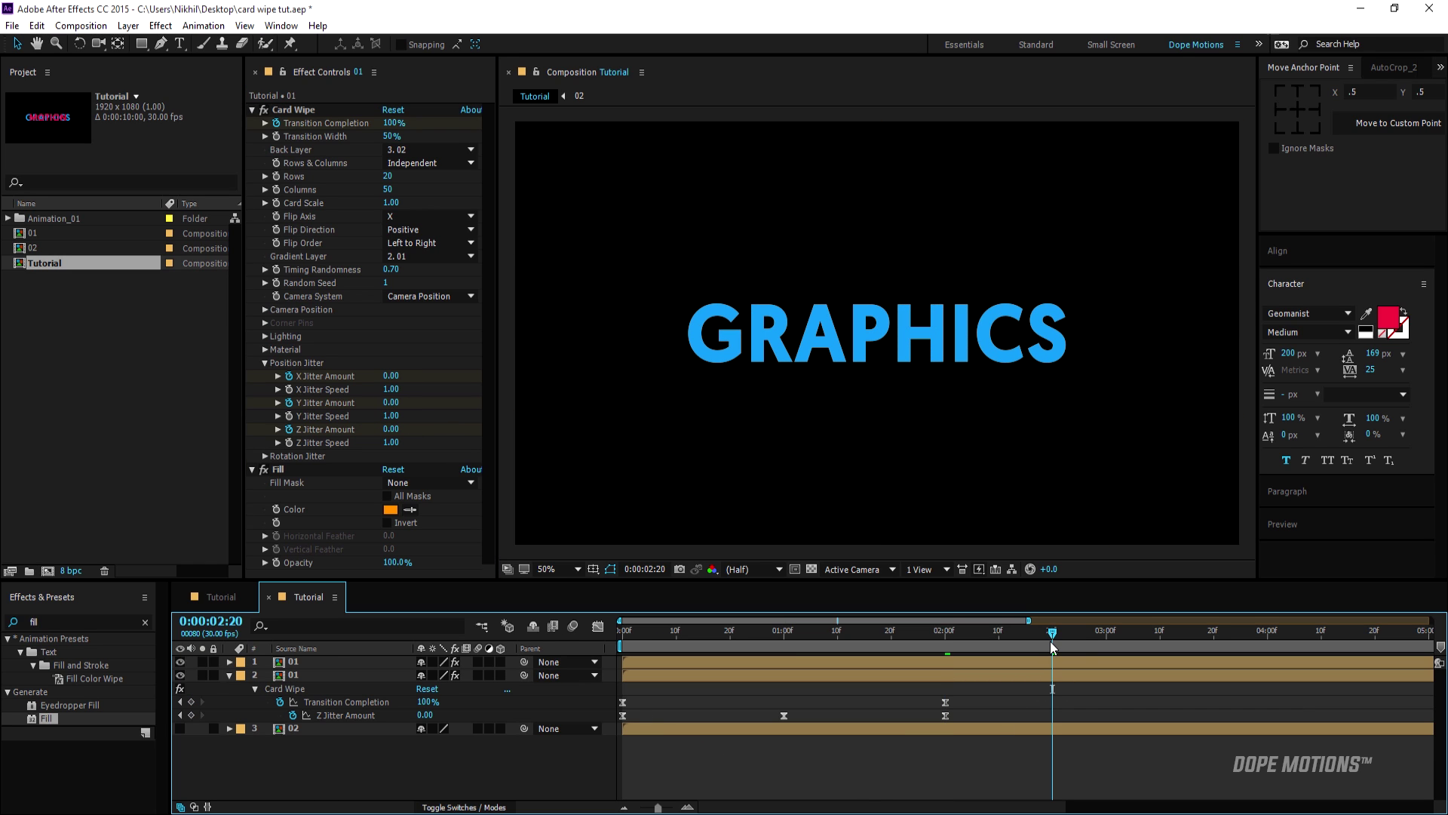
# Step: End the work area at 2:20 and preview the jittery MOTION-to-GRAPHICS card wipe
pyautogui.press('n')
pyautogui.press('space')
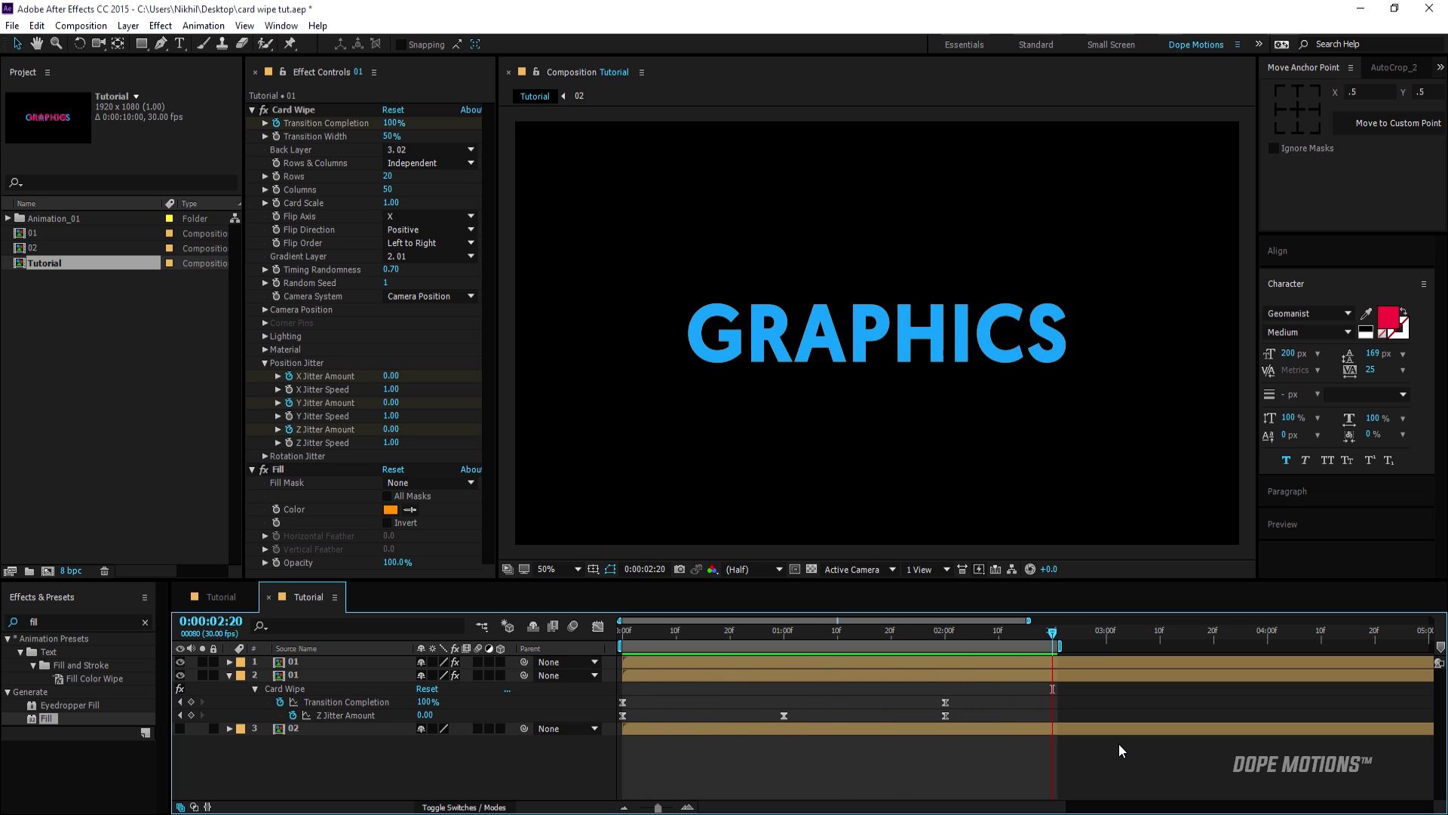
# Step: Stop playback and apply easy ease to all X and Y Jitter keyframes
pyautogui.click(967, 629)
pyautogui.hotkey('ctrl', 'a')
pyautogui.press('u')
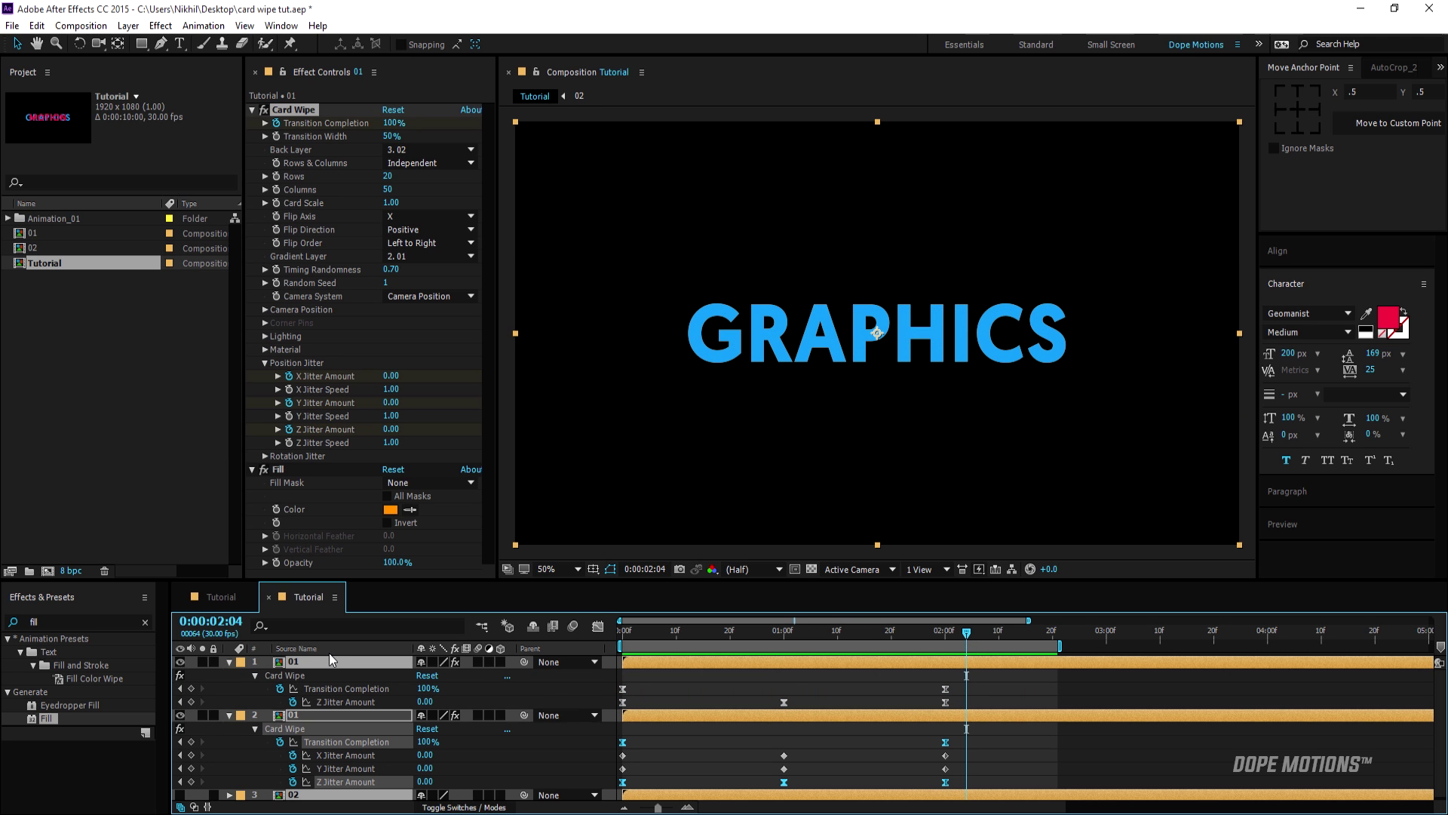
pyautogui.moveTo(955, 748); pyautogui.dragTo(609, 777)
pyautogui.press('F9')
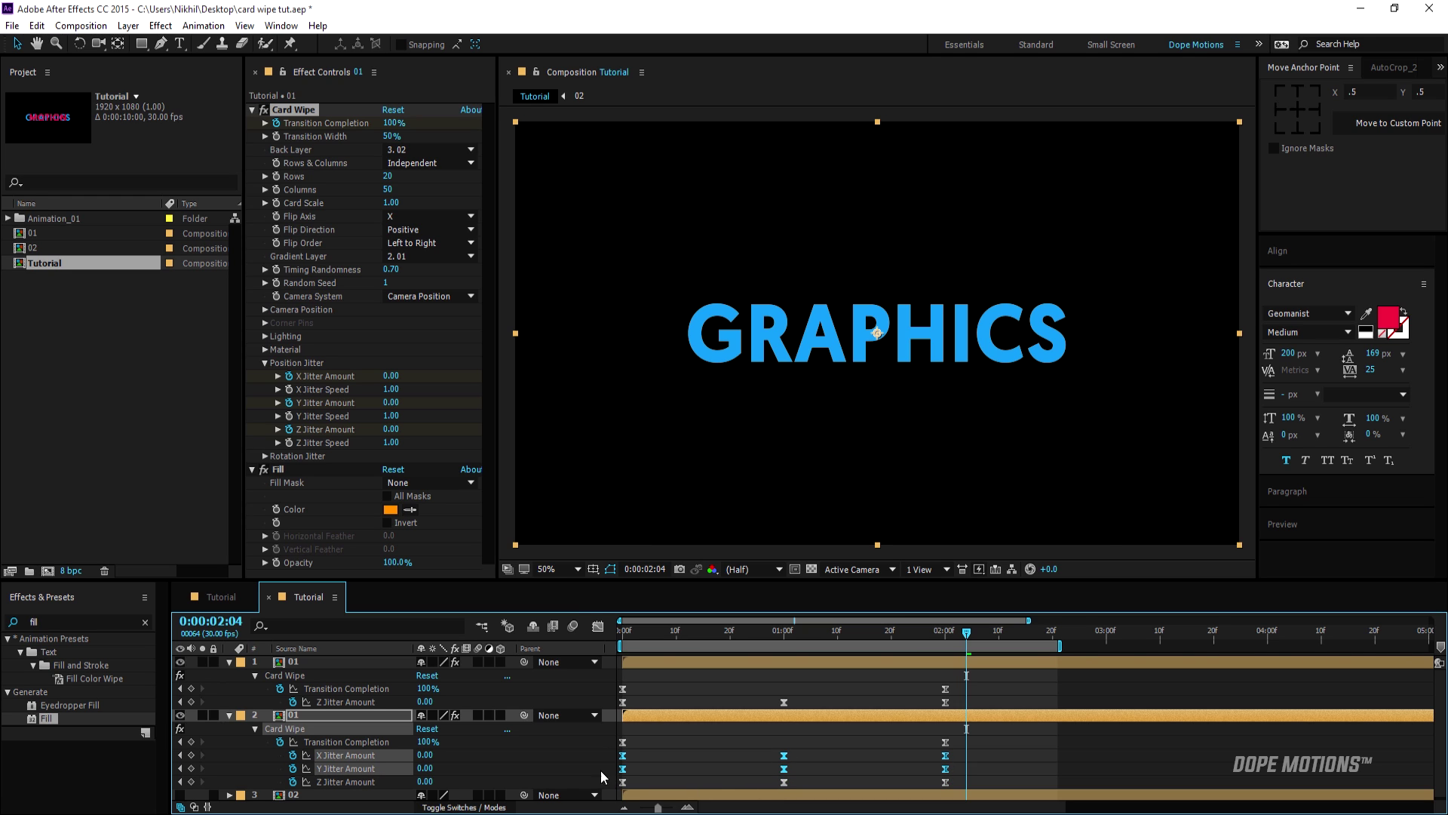
pyautogui.click(347, 712)
# Step: Collapse all layer properties, deselect the layers, and scrub to frame 21 mid-transition
pyautogui.hotkey('ctrl', 'a')
pyautogui.press('u')
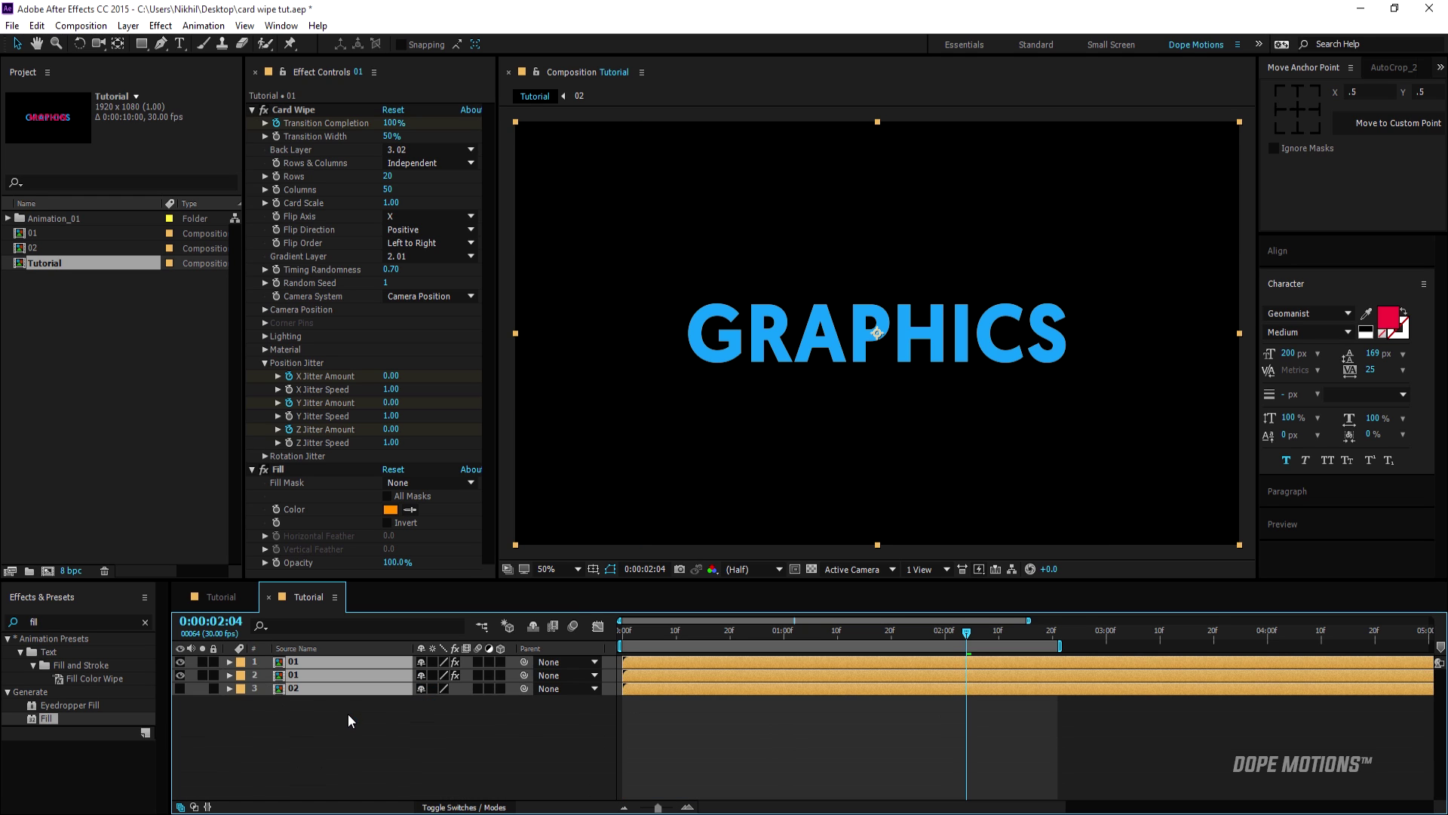
pyautogui.press('u')
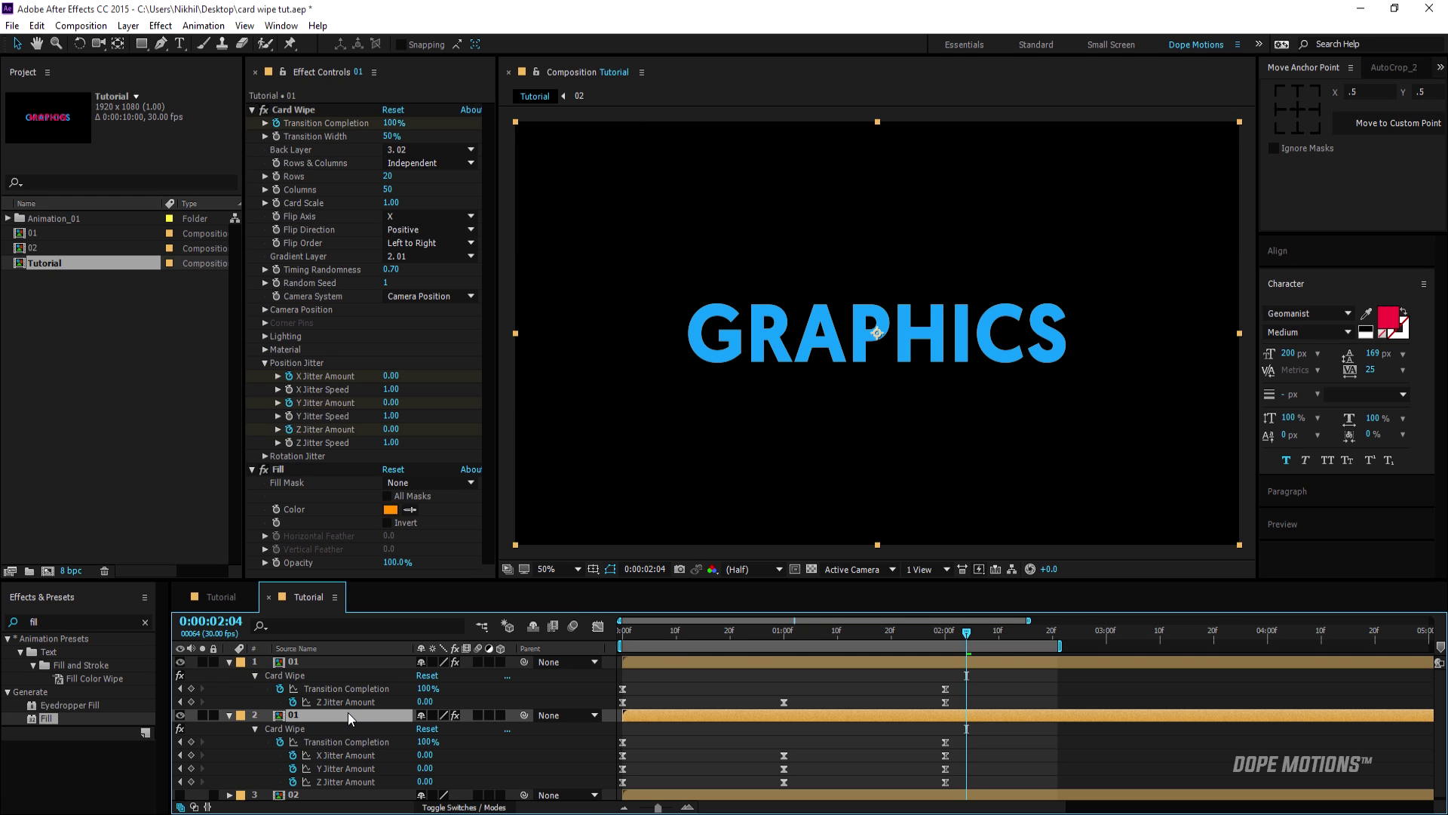
pyautogui.hotkey('ctrl', 'a')
pyautogui.press('u')
pyautogui.click(352, 736)
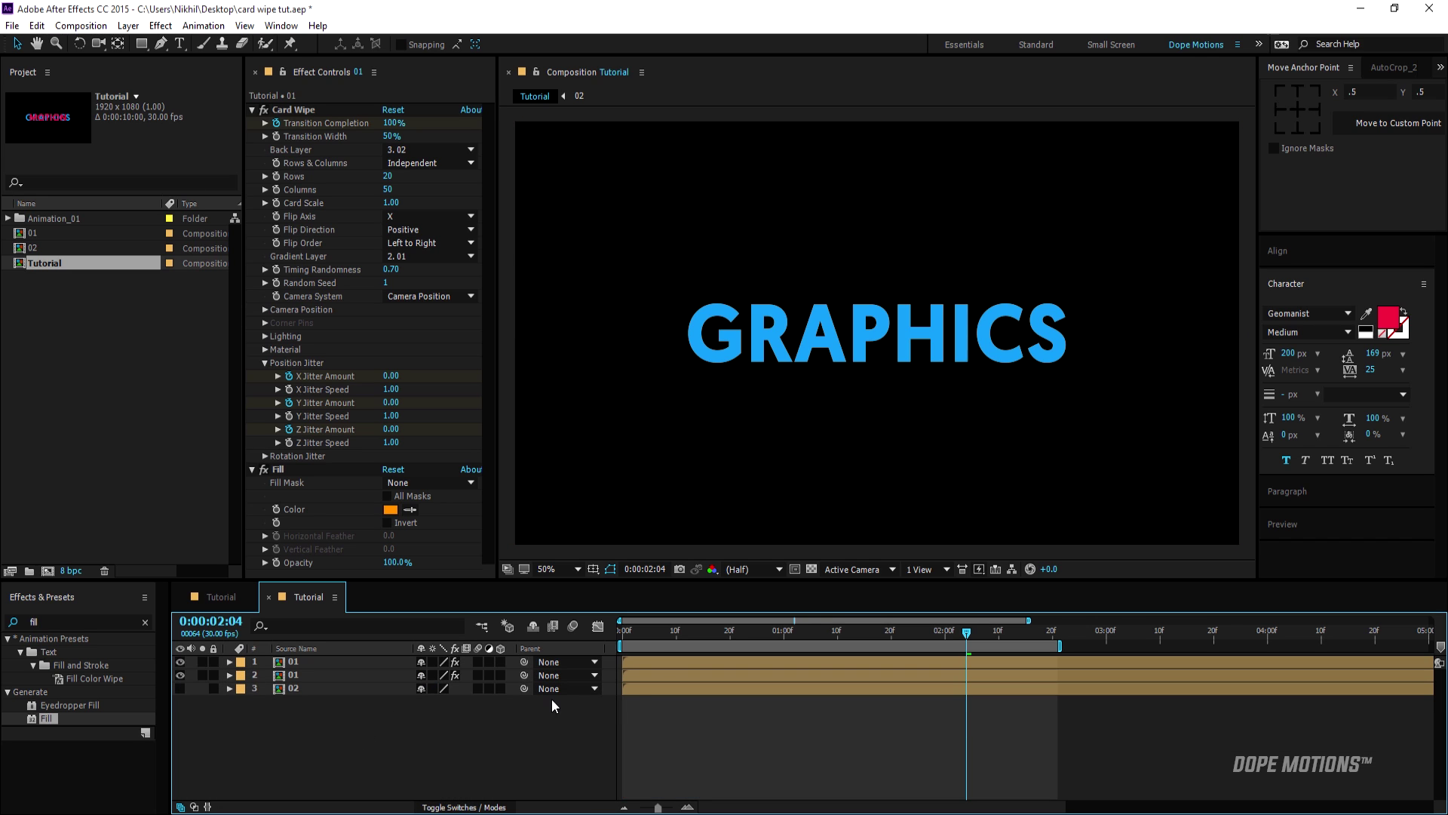
pyautogui.moveTo(658, 639); pyautogui.dragTo(728, 651)
# Step: In precomp 01, replace the MOTION text with a person's full name
pyautogui.doubleClick(302, 663)
pyautogui.doubleClick(305, 660)
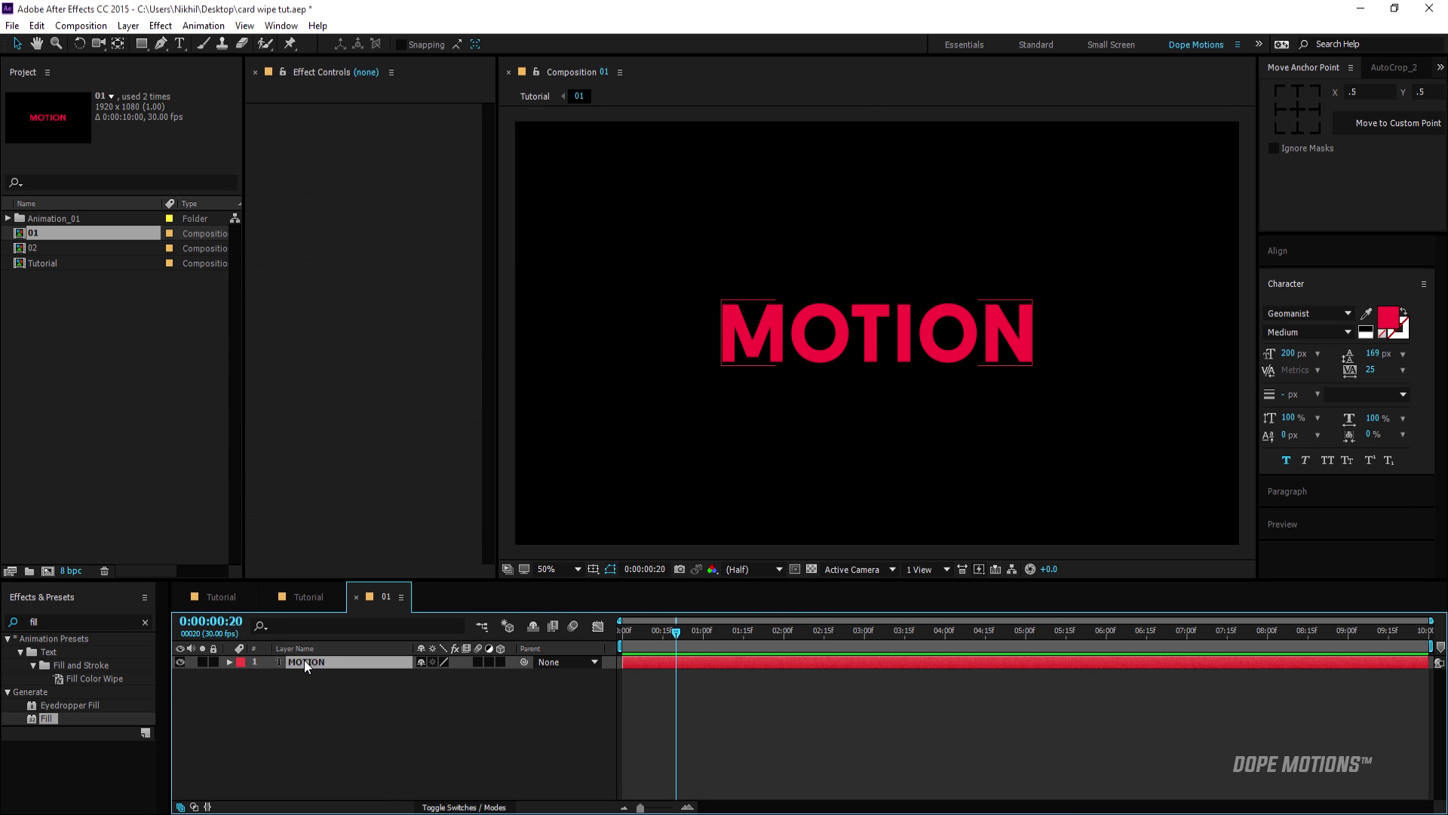
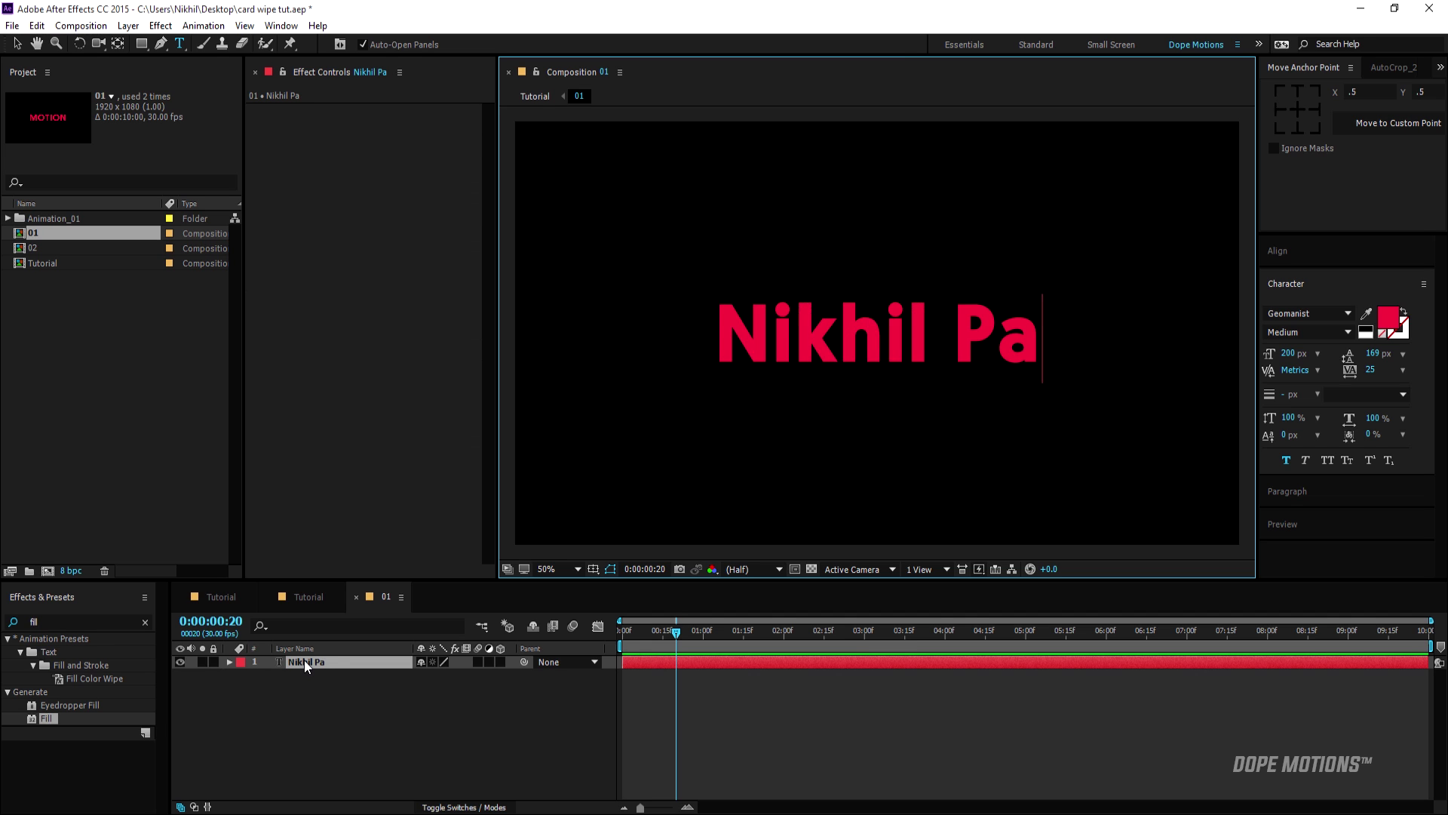
pyautogui.click(318, 602)
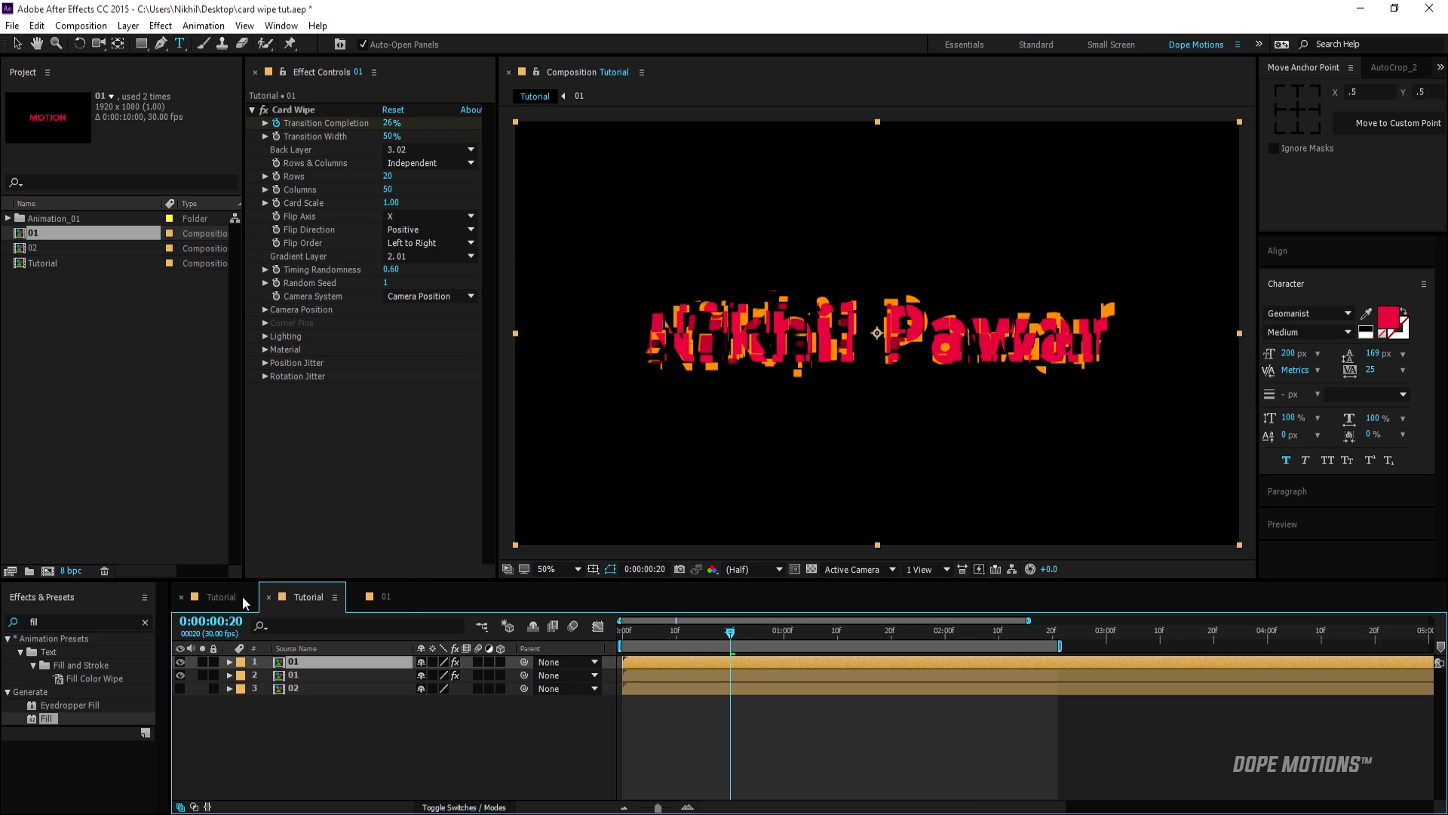
# Step: In precomp 02, retype the GRAPHICS text as 'Motion Designer' and return to Tutorial
pyautogui.click(298, 676)
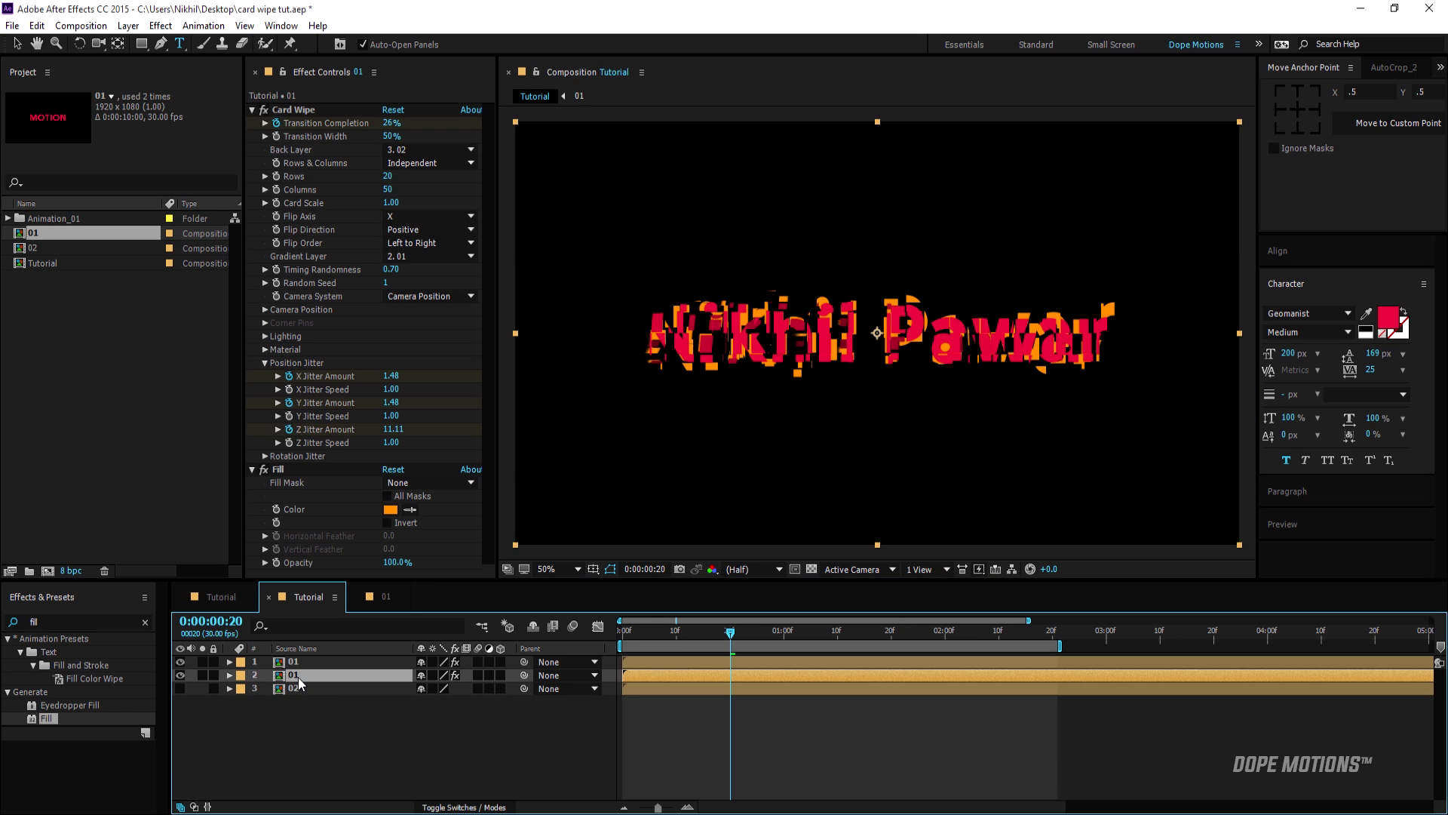
pyautogui.click(301, 686)
pyautogui.doubleClick(301, 687)
pyautogui.click(307, 659)
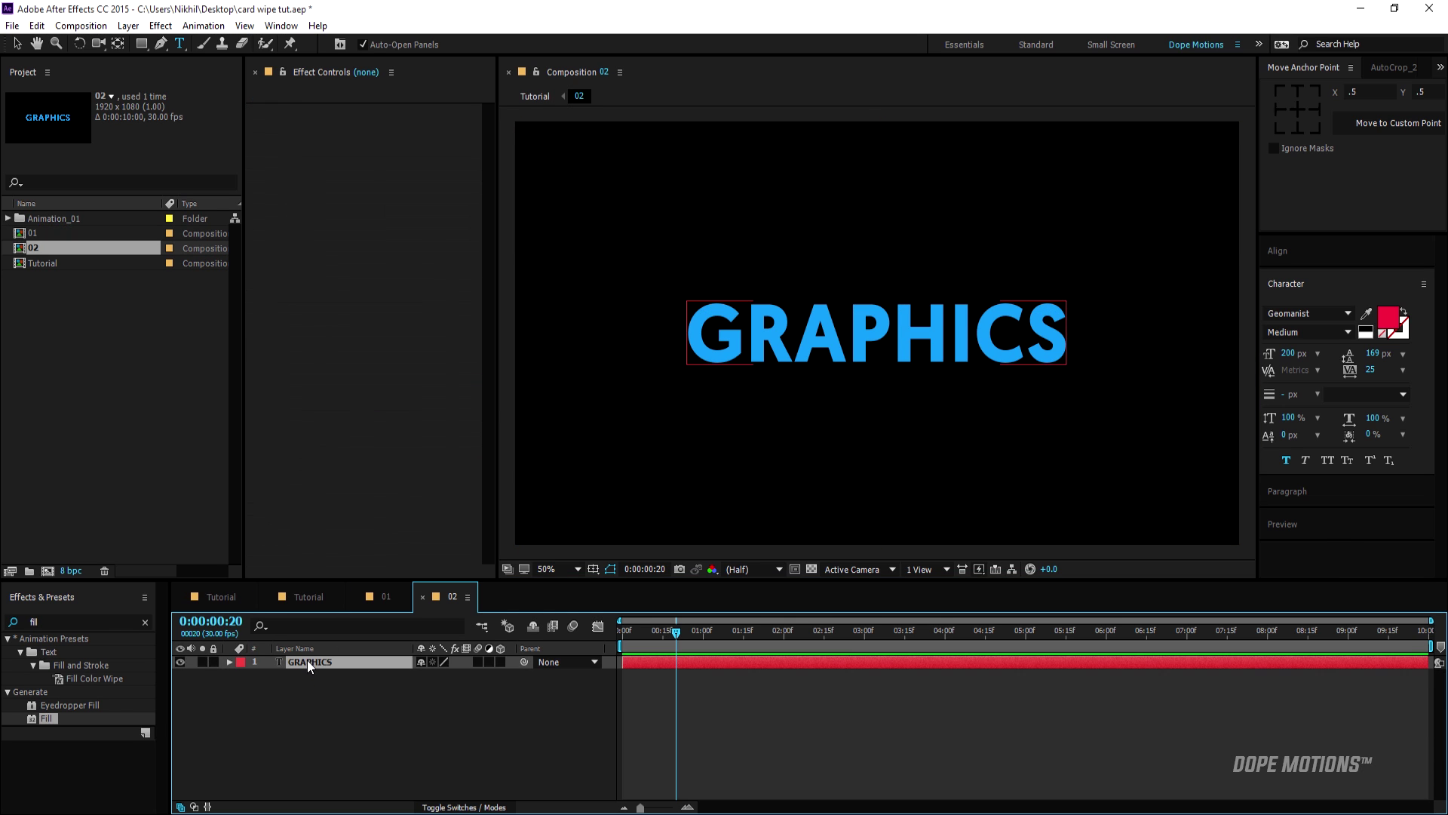
pyautogui.write('M')
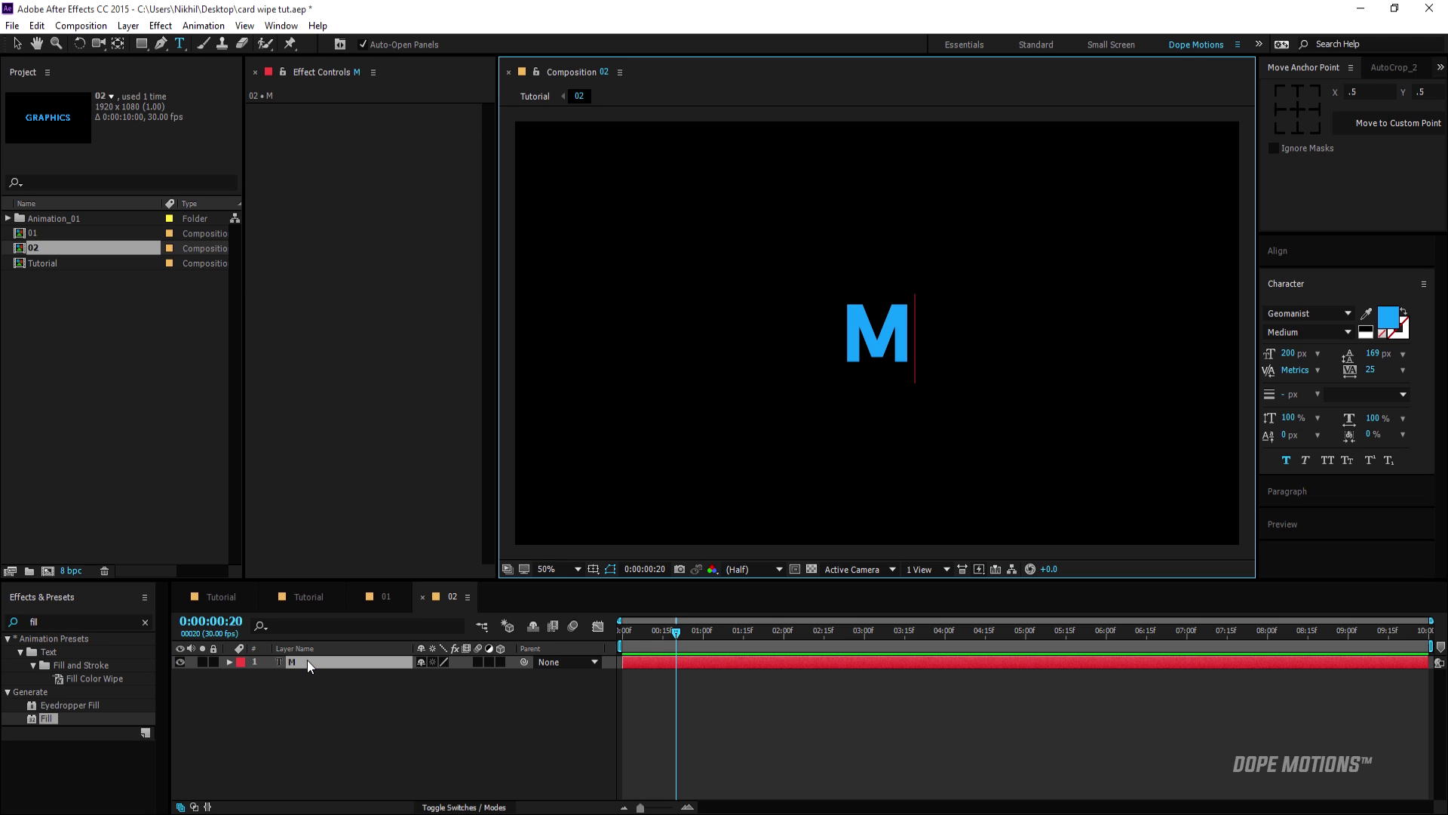
pyautogui.write('otion Designer')
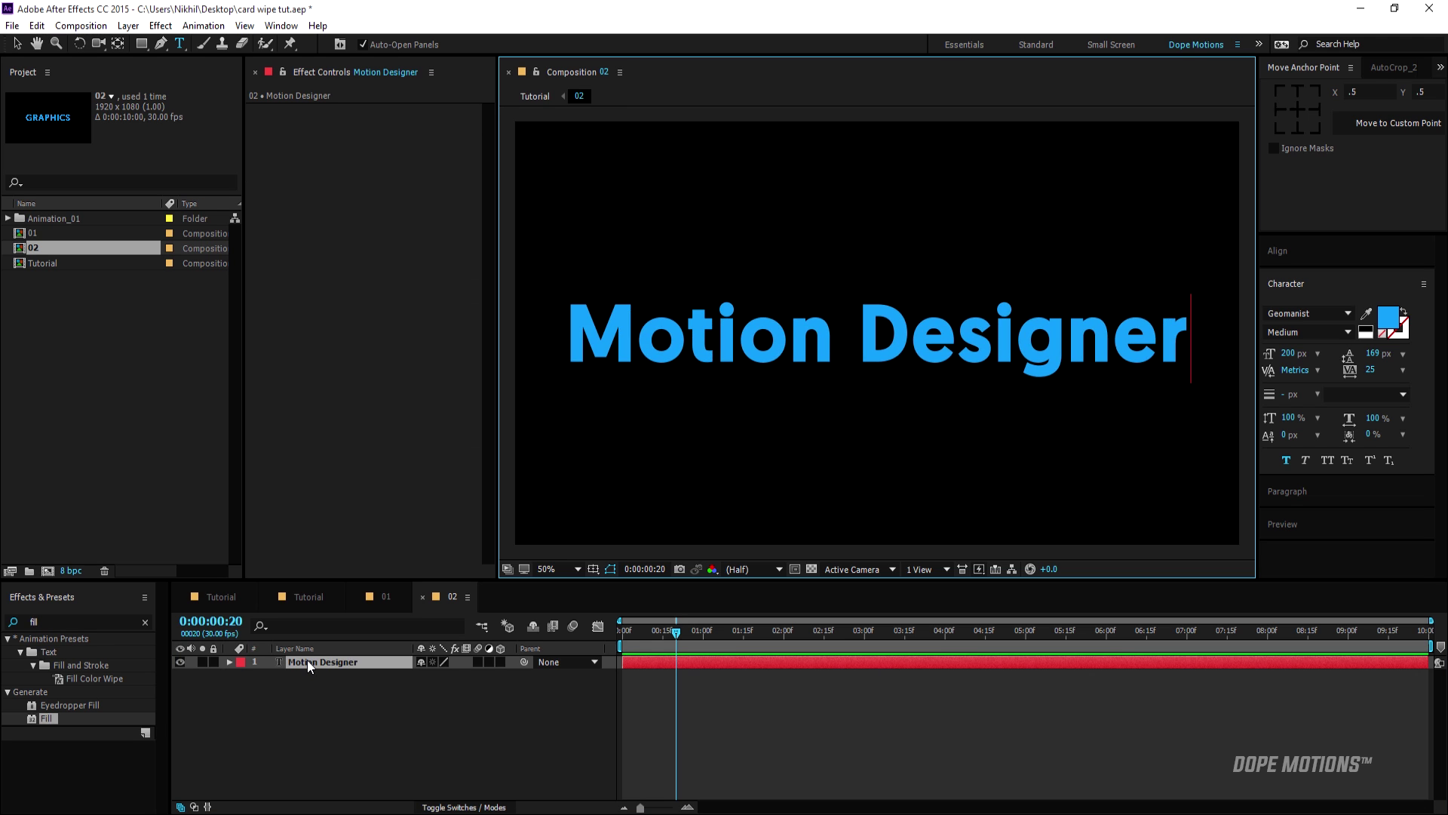
pyautogui.click(17, 44)
pyautogui.click(308, 597)
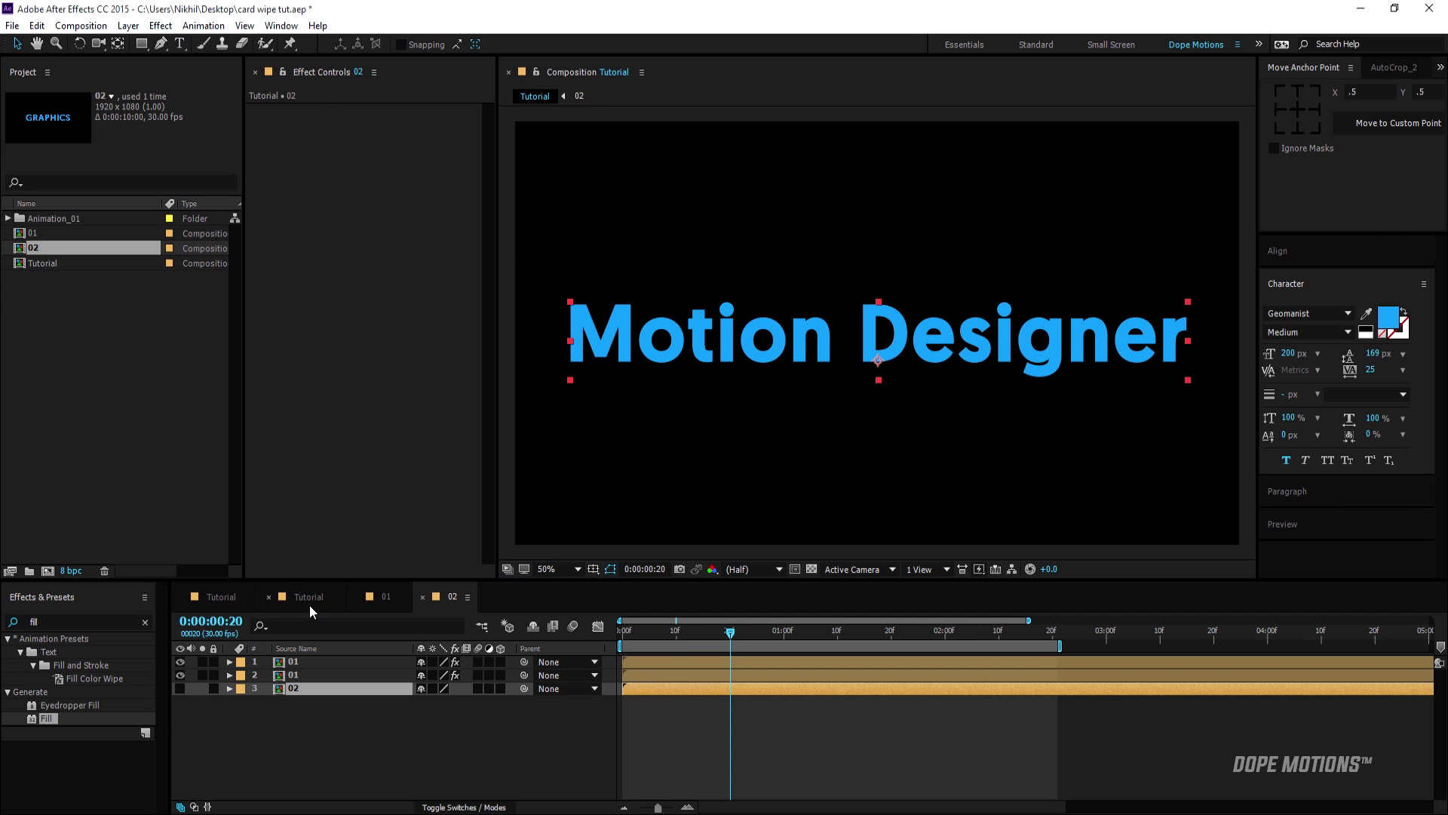
# Step: Scrub the Tutorial card wipe, then preview it resolving into blue 'Motion Designer' text
pyautogui.moveTo(728, 633); pyautogui.dragTo(833, 640)
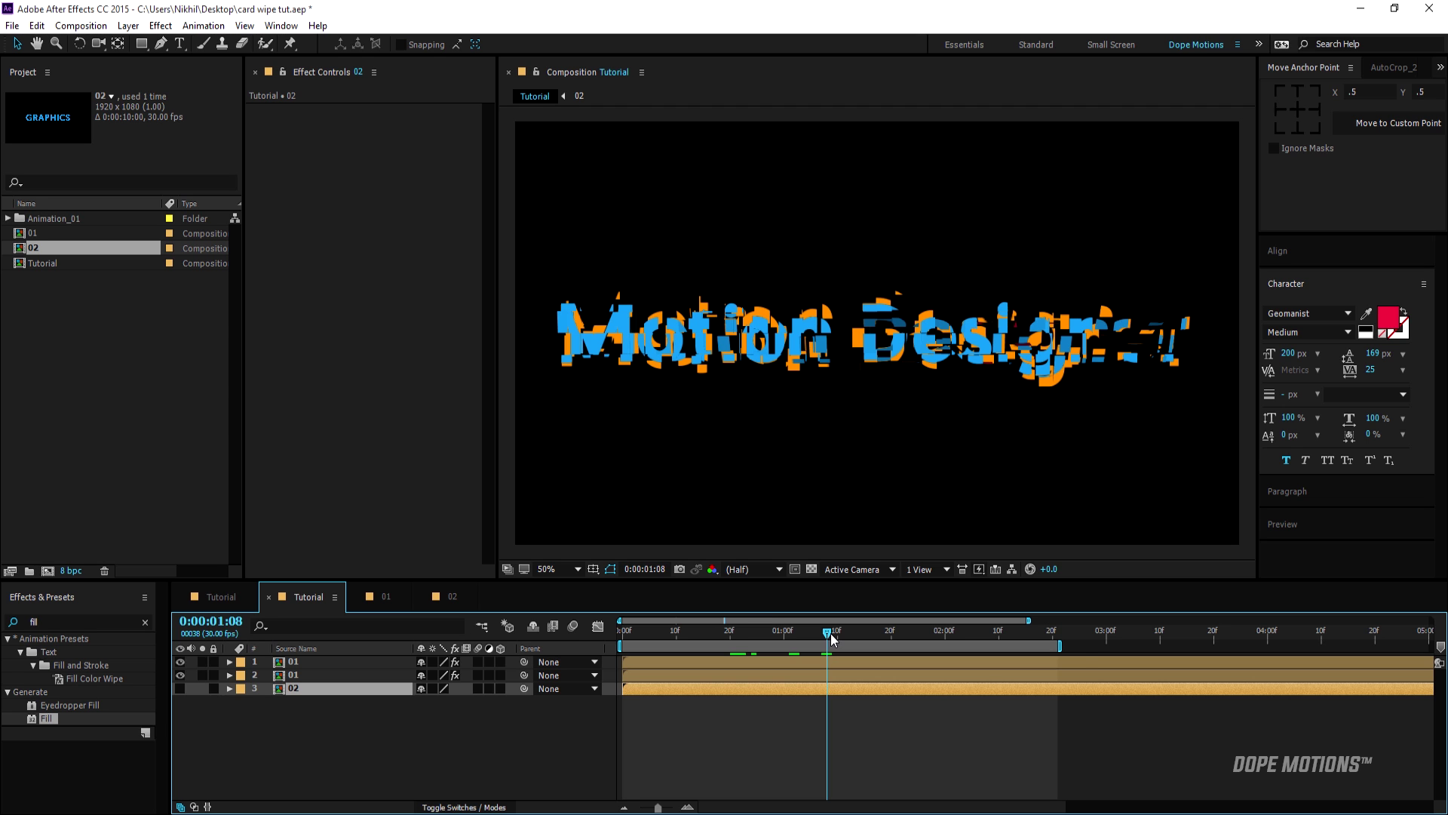
pyautogui.press('space')
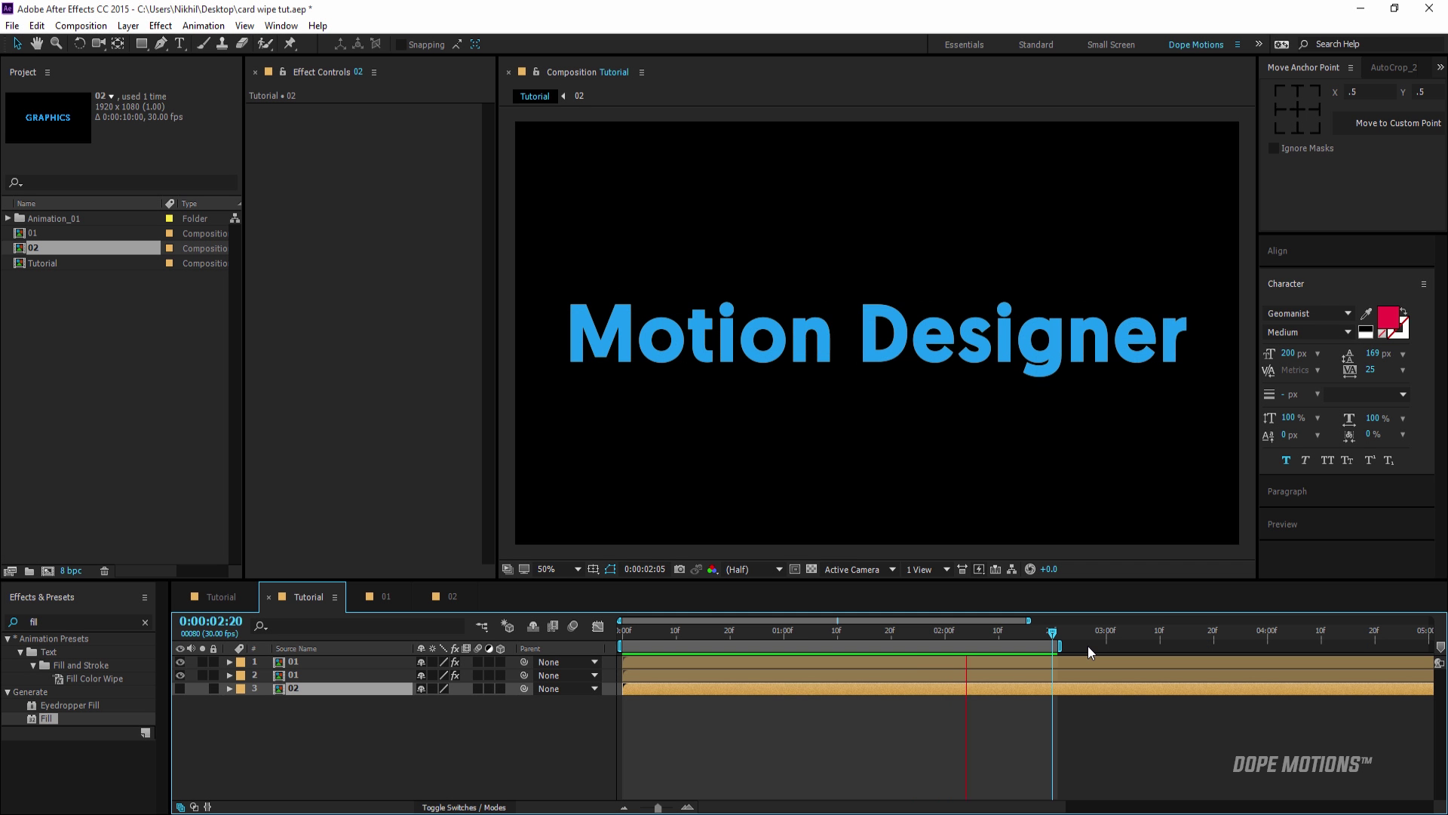
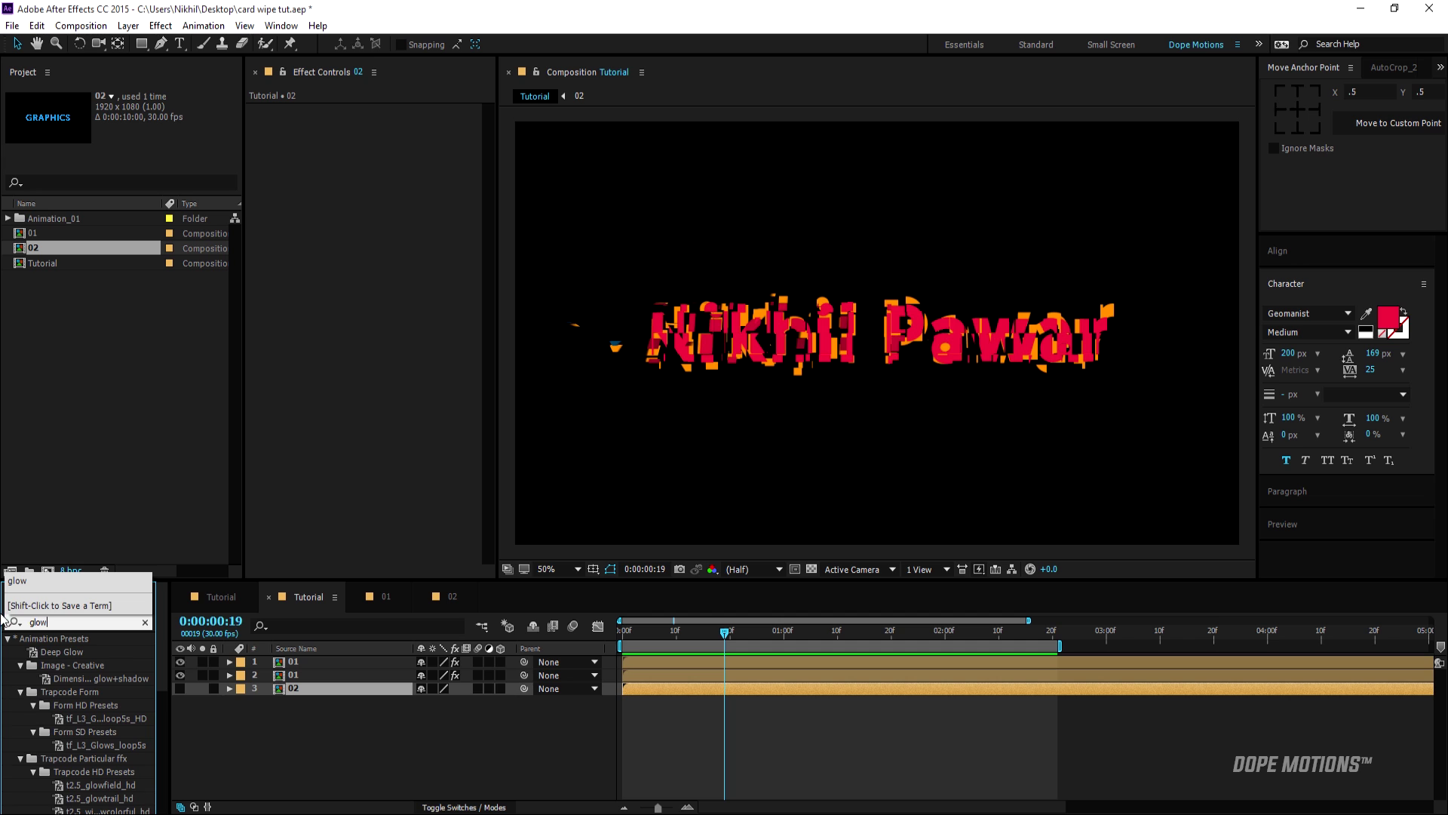
# Step: Apply Stylize > Glow to layer 01 and set Glow Threshold to 70%
pyautogui.scroll(-10, 63, 699)
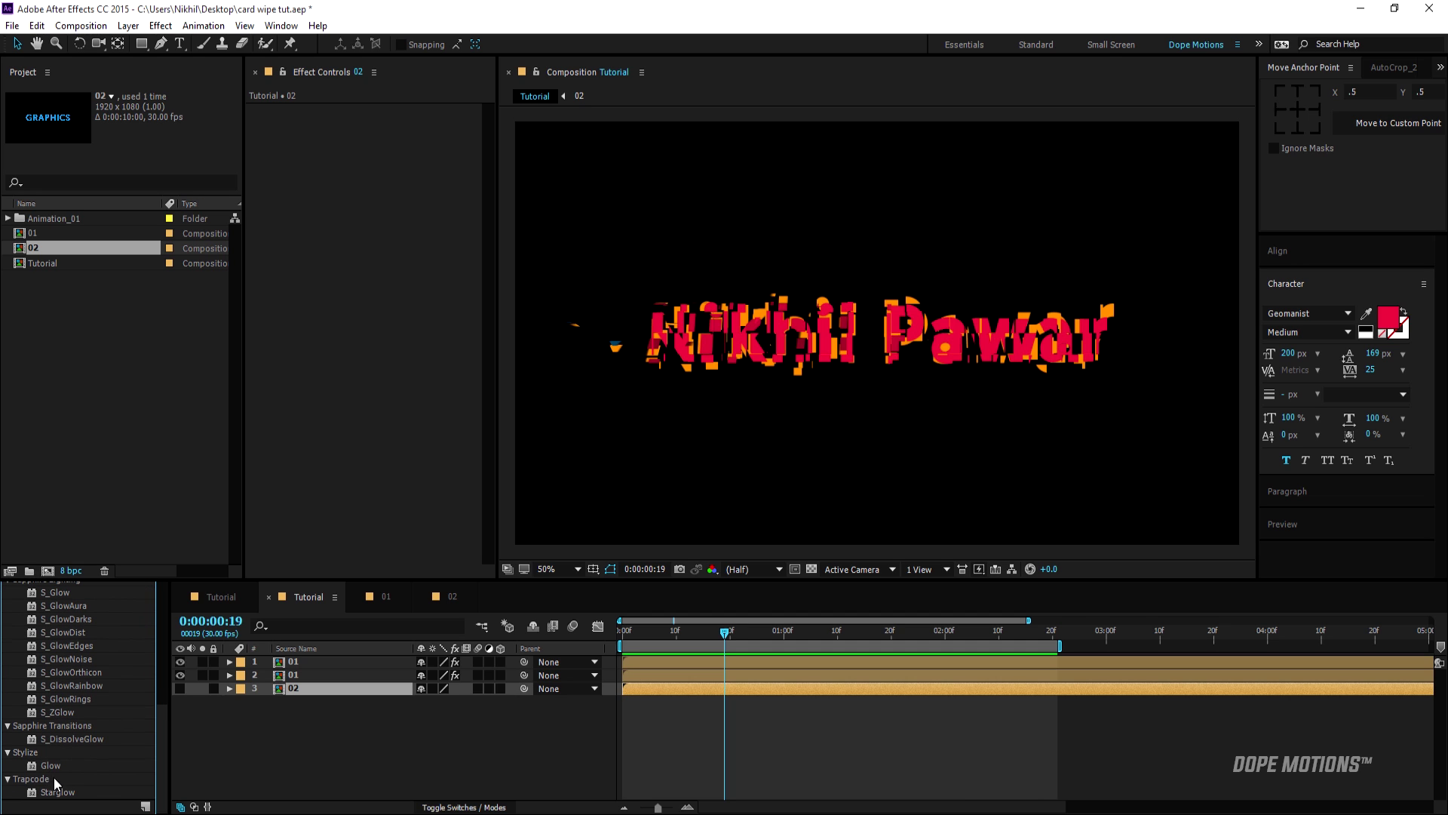
pyautogui.moveTo(54, 764); pyautogui.dragTo(323, 674)
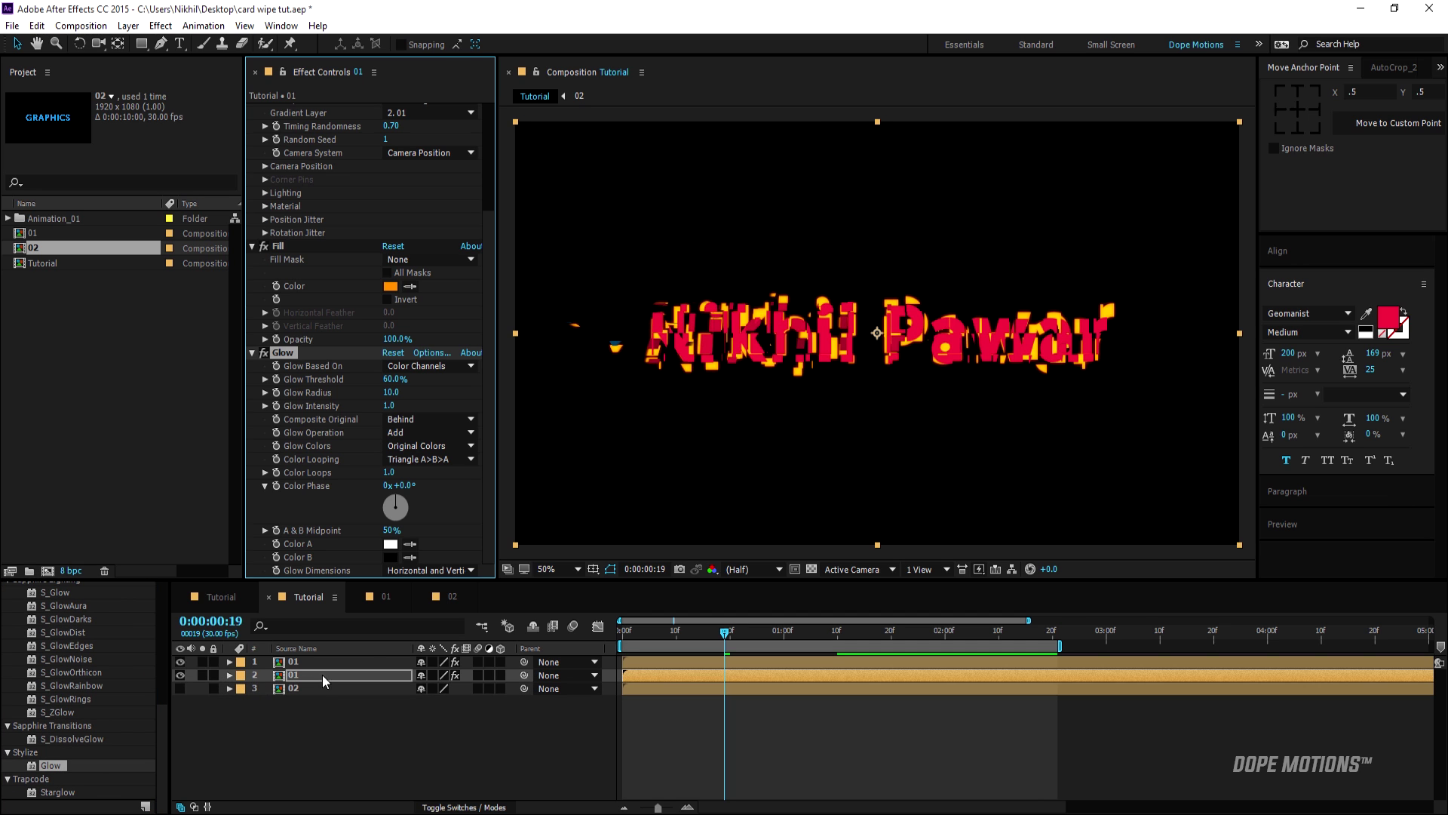
pyautogui.click(392, 380)
pyautogui.write('50')
pyautogui.press('Return')
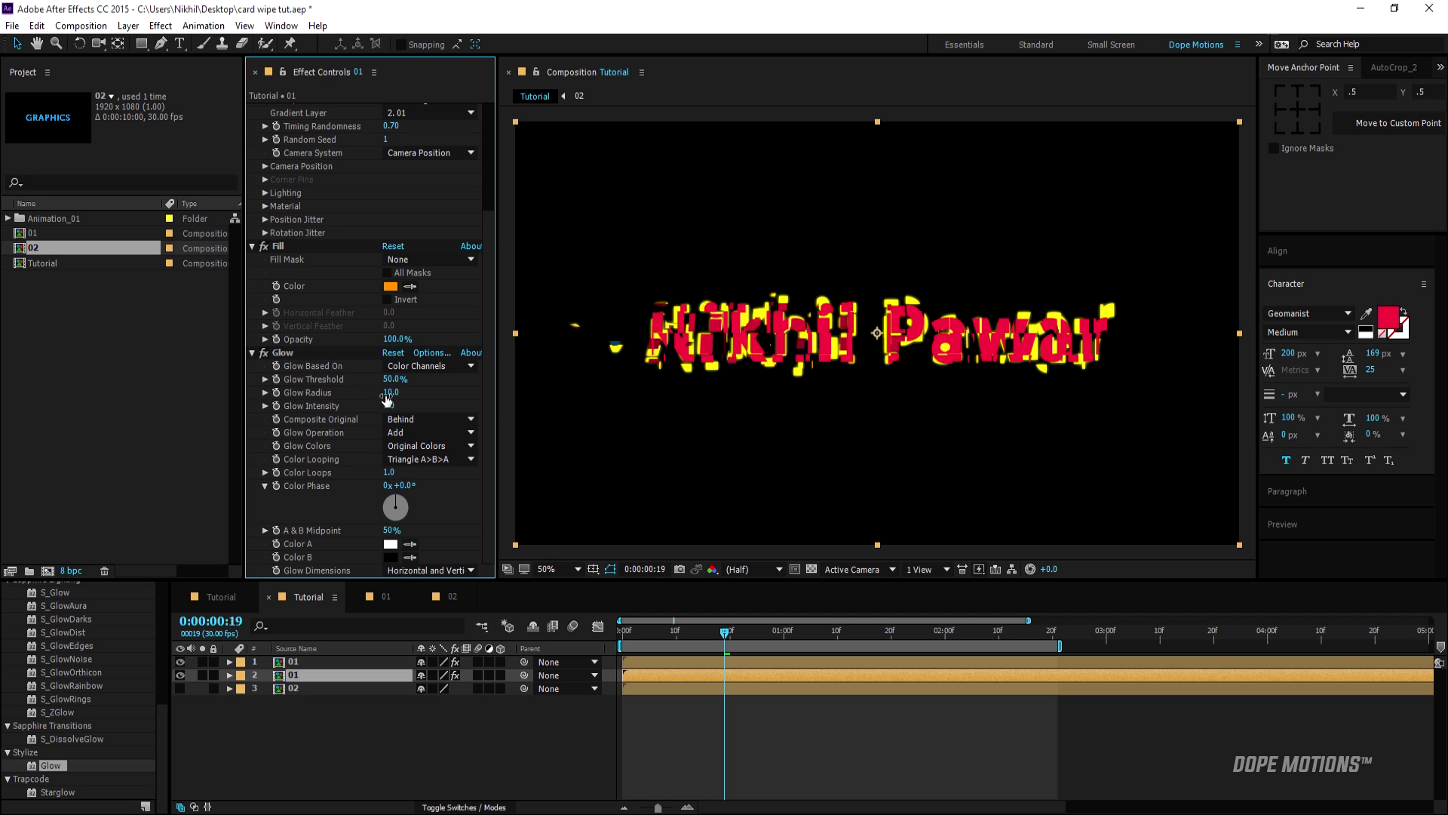
pyautogui.click(393, 379)
# Step: Set Glow Radius to 15 and Glow Intensity to 2, then scrub to check the glow
pyautogui.click(390, 392)
pyautogui.write('15')
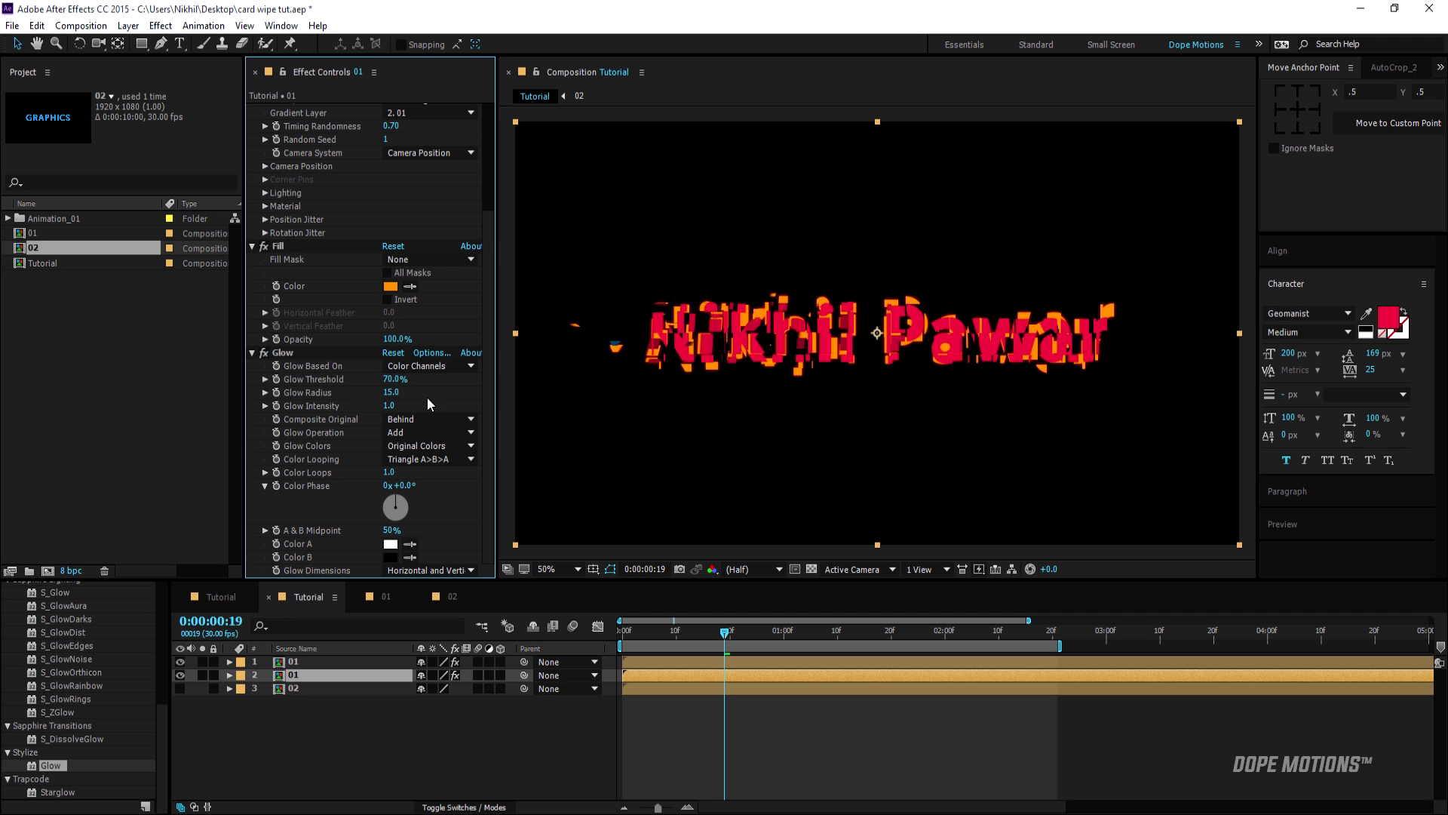
pyautogui.click(390, 406)
pyautogui.write('2')
pyautogui.moveTo(641, 625); pyautogui.dragTo(982, 690)
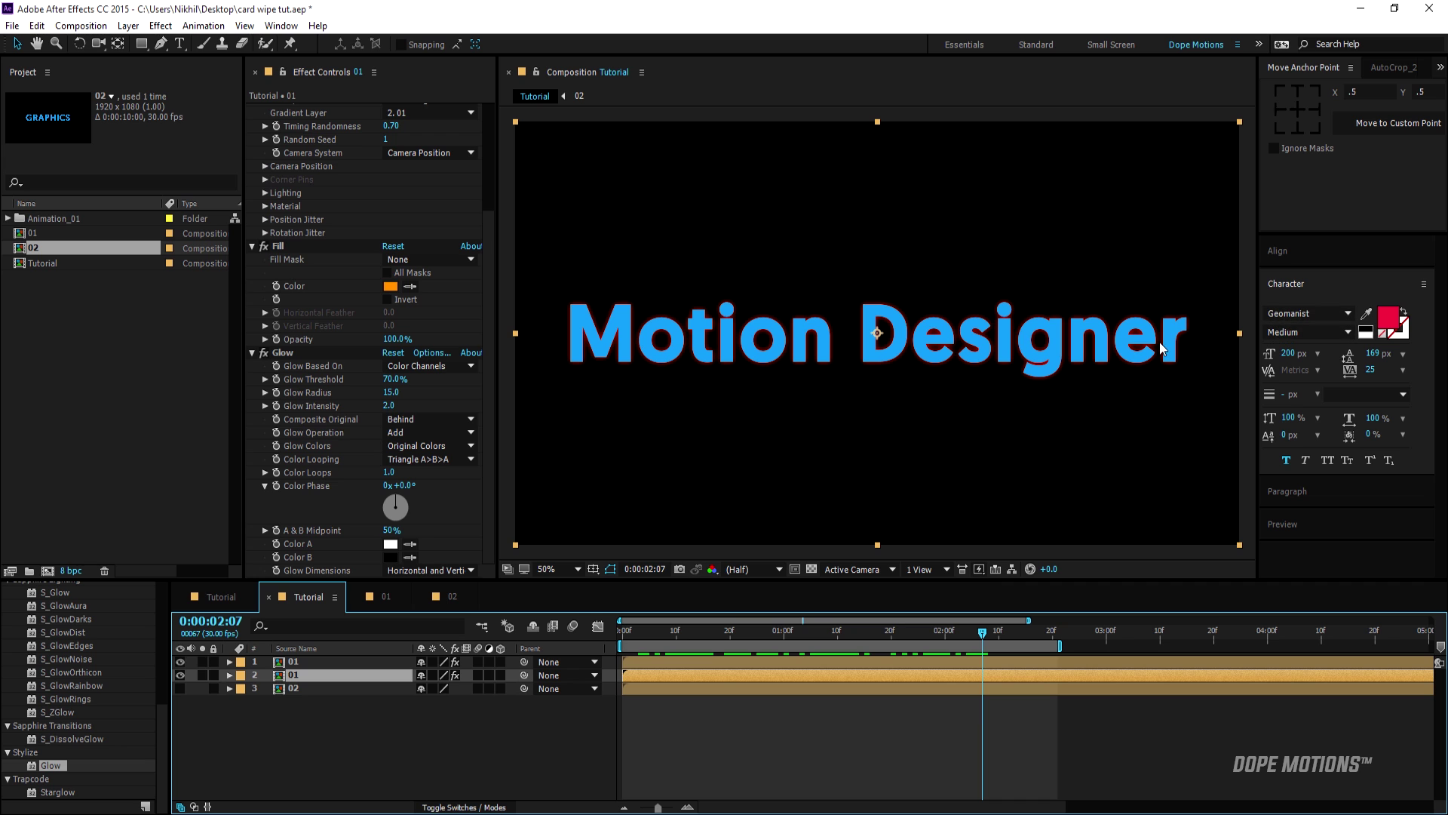
# Step: Add a starting Glow Intensity keyframe with value 0
pyautogui.moveTo(995, 642); pyautogui.dragTo(625, 649)
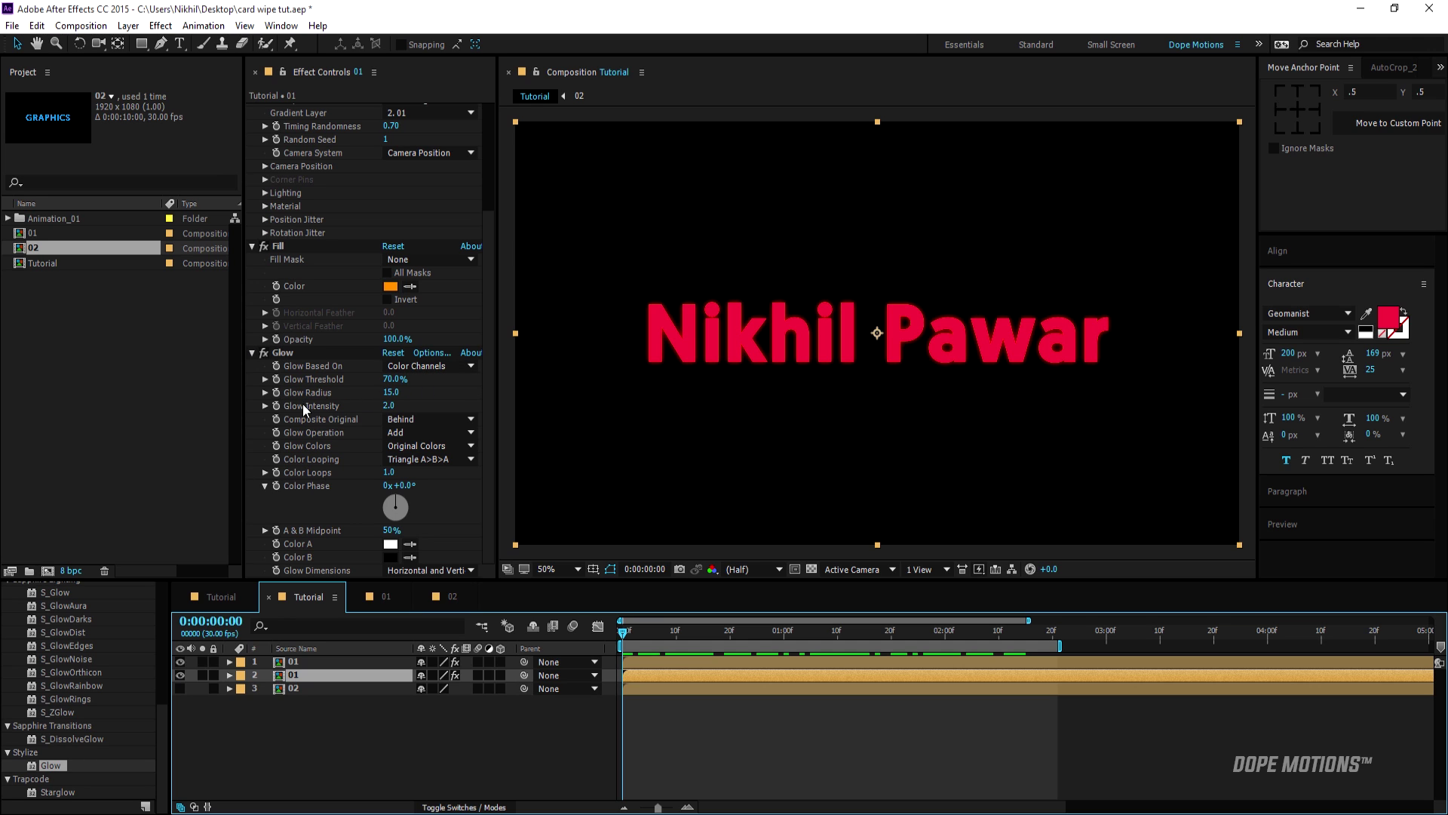
pyautogui.click(277, 406)
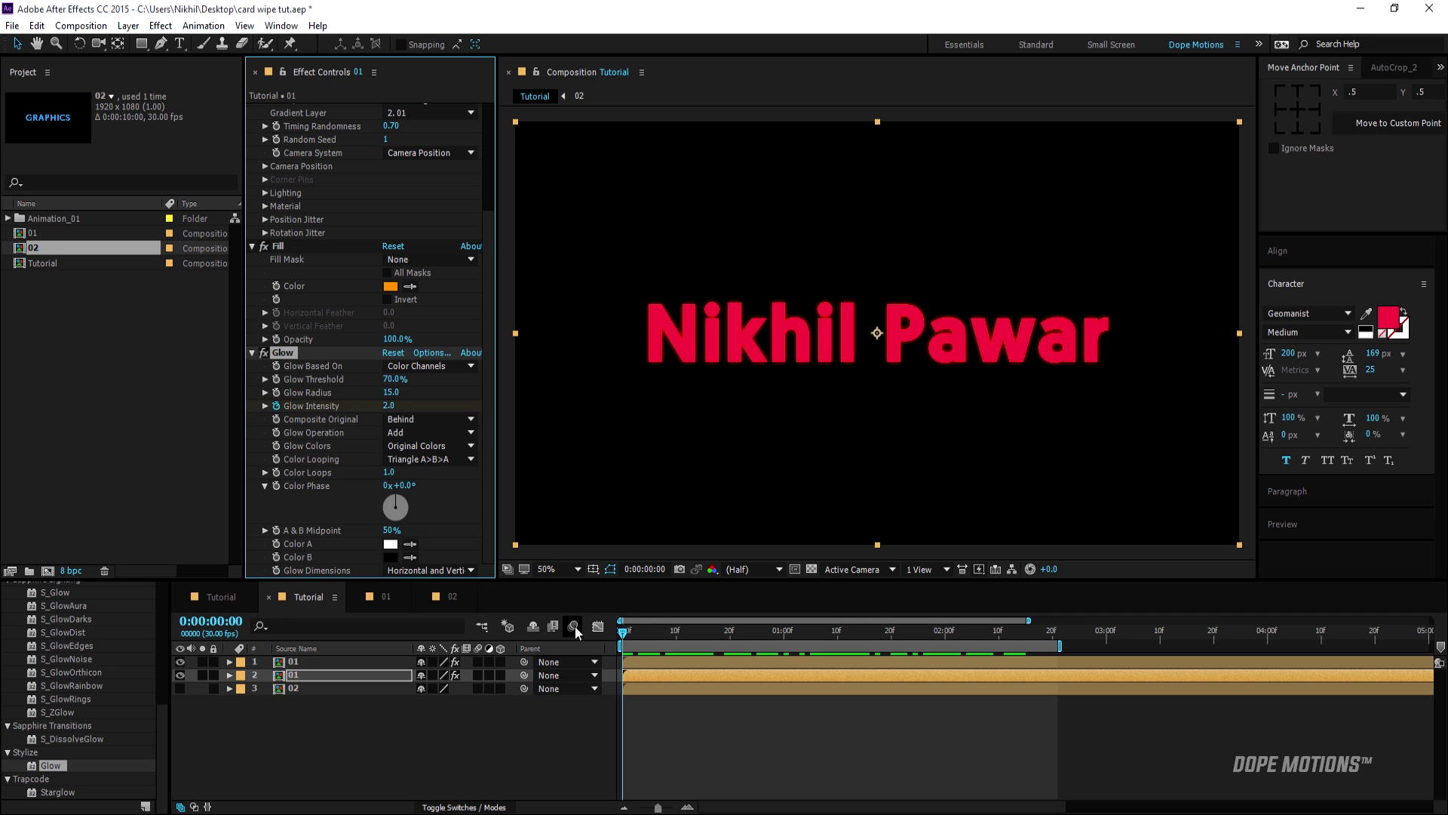
pyautogui.moveTo(388, 405); pyautogui.dragTo(319, 408)
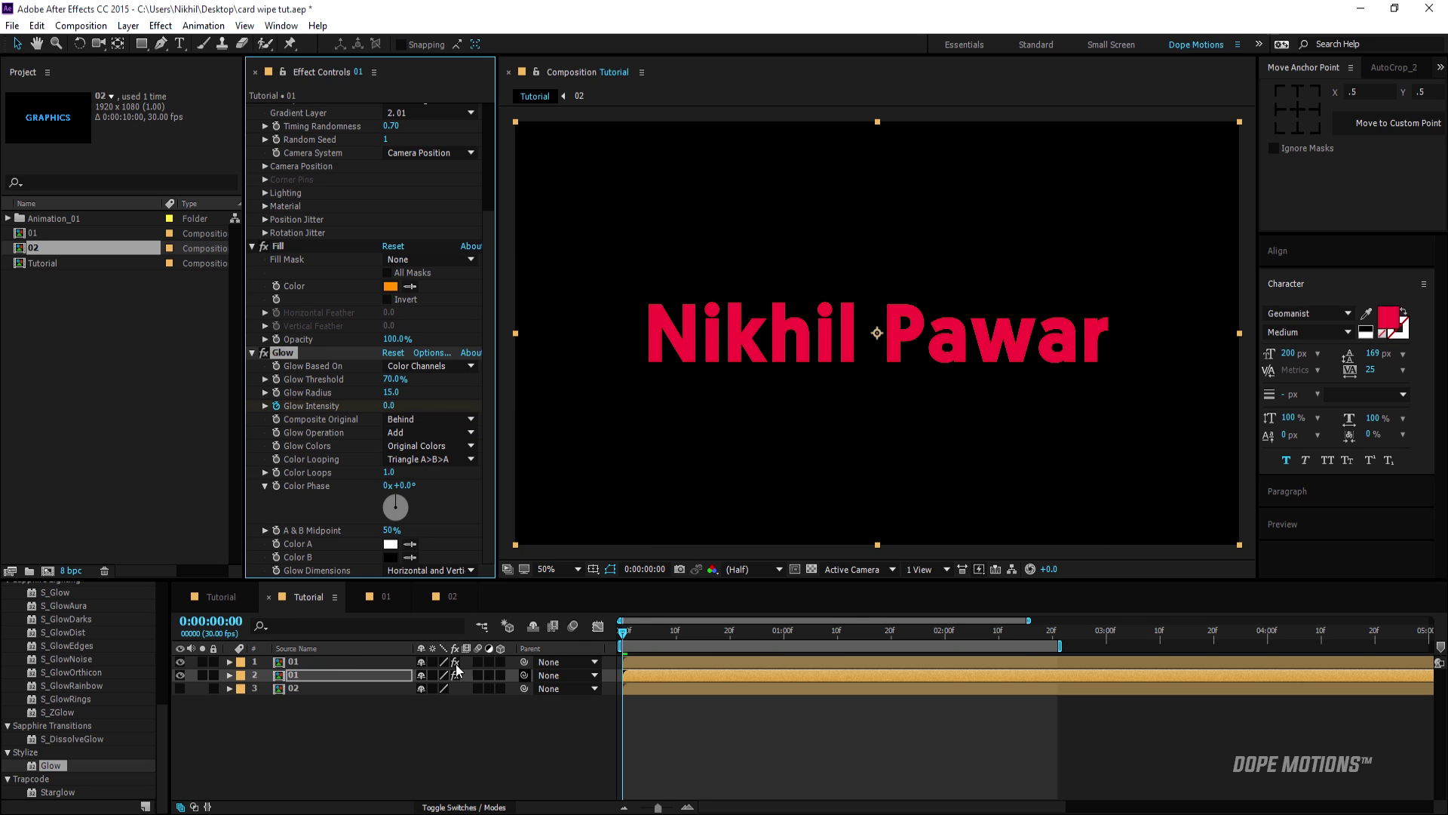
# Step: Keyframe Glow Intensity at 3 at the one-second mark
pyautogui.click(784, 634)
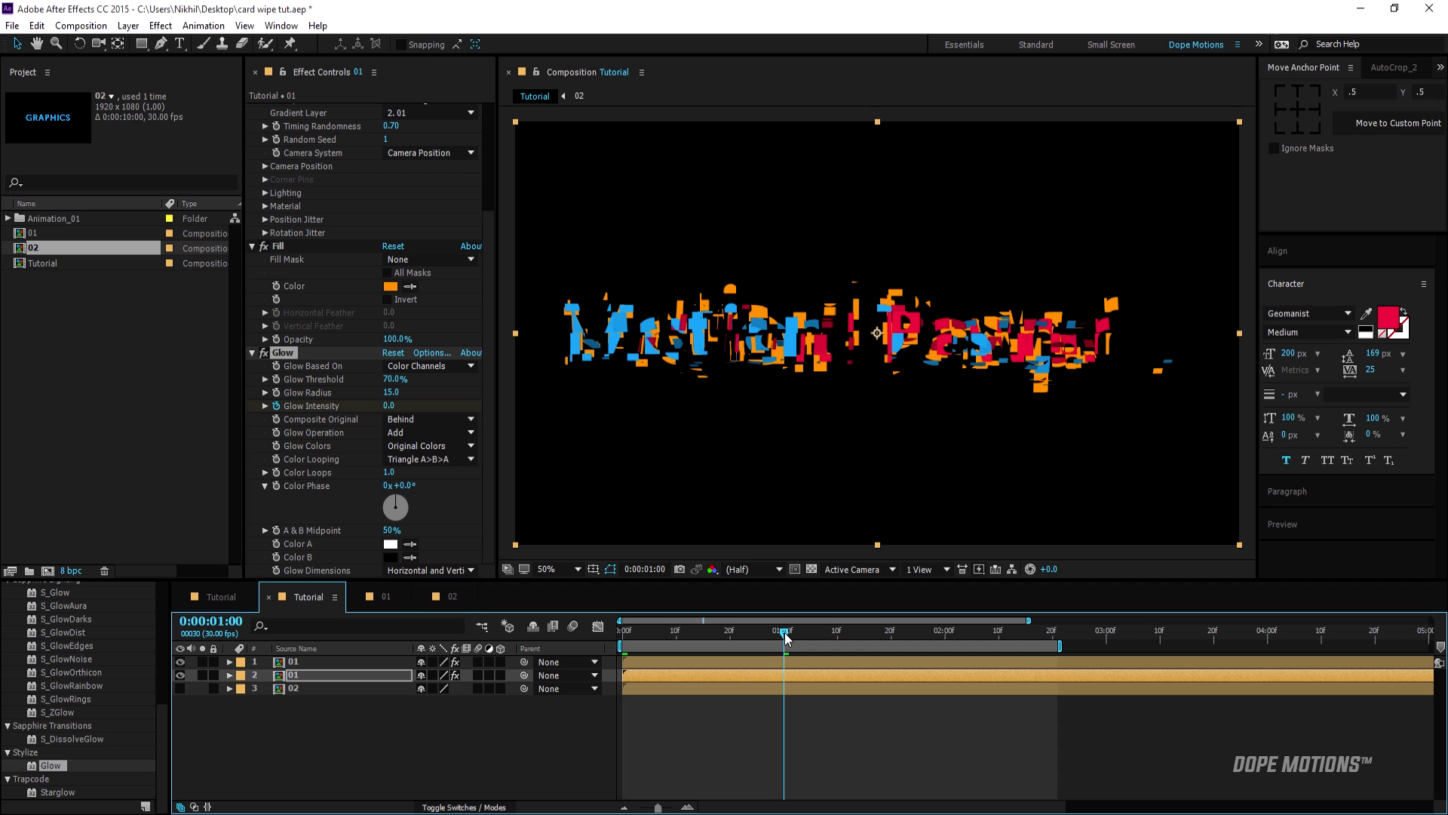
pyautogui.moveTo(786, 638); pyautogui.dragTo(785, 638)
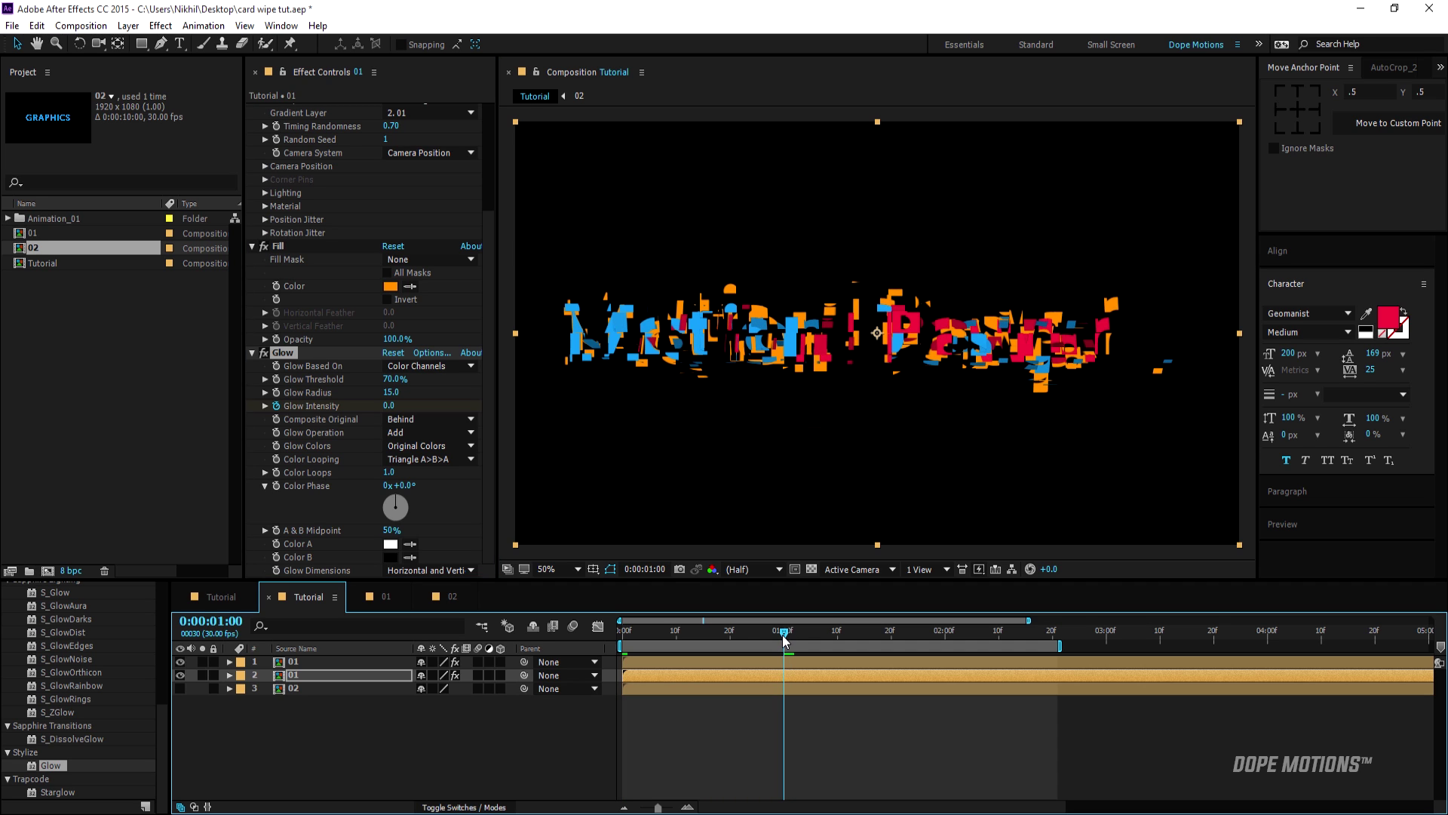
pyautogui.click(389, 405)
pyautogui.write('5')
pyautogui.press('Return')
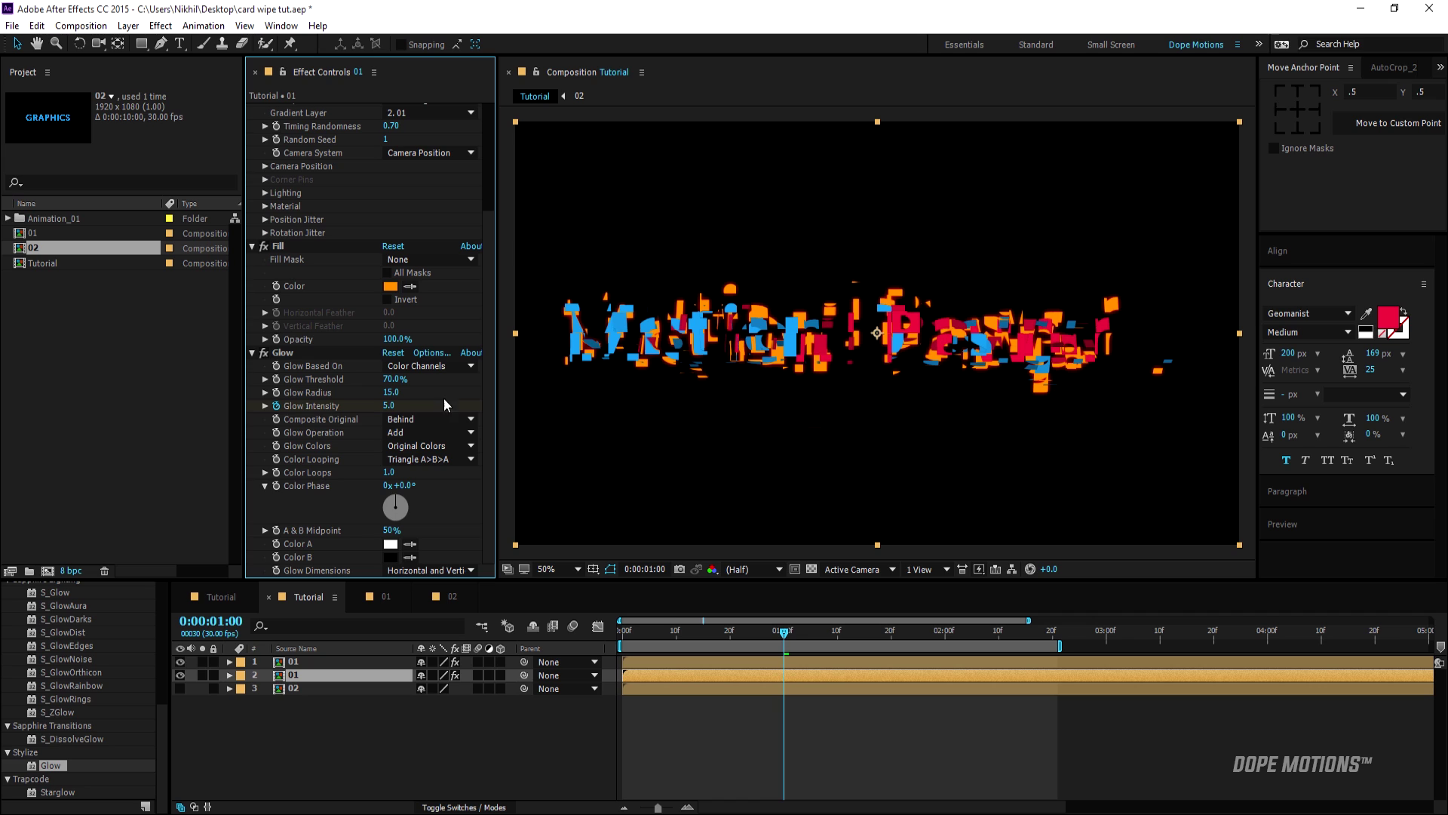
pyautogui.click(389, 405)
pyautogui.press('Return')
# Step: Keyframe Glow Intensity back to 0 at two seconds and preview the transition
pyautogui.click(946, 630)
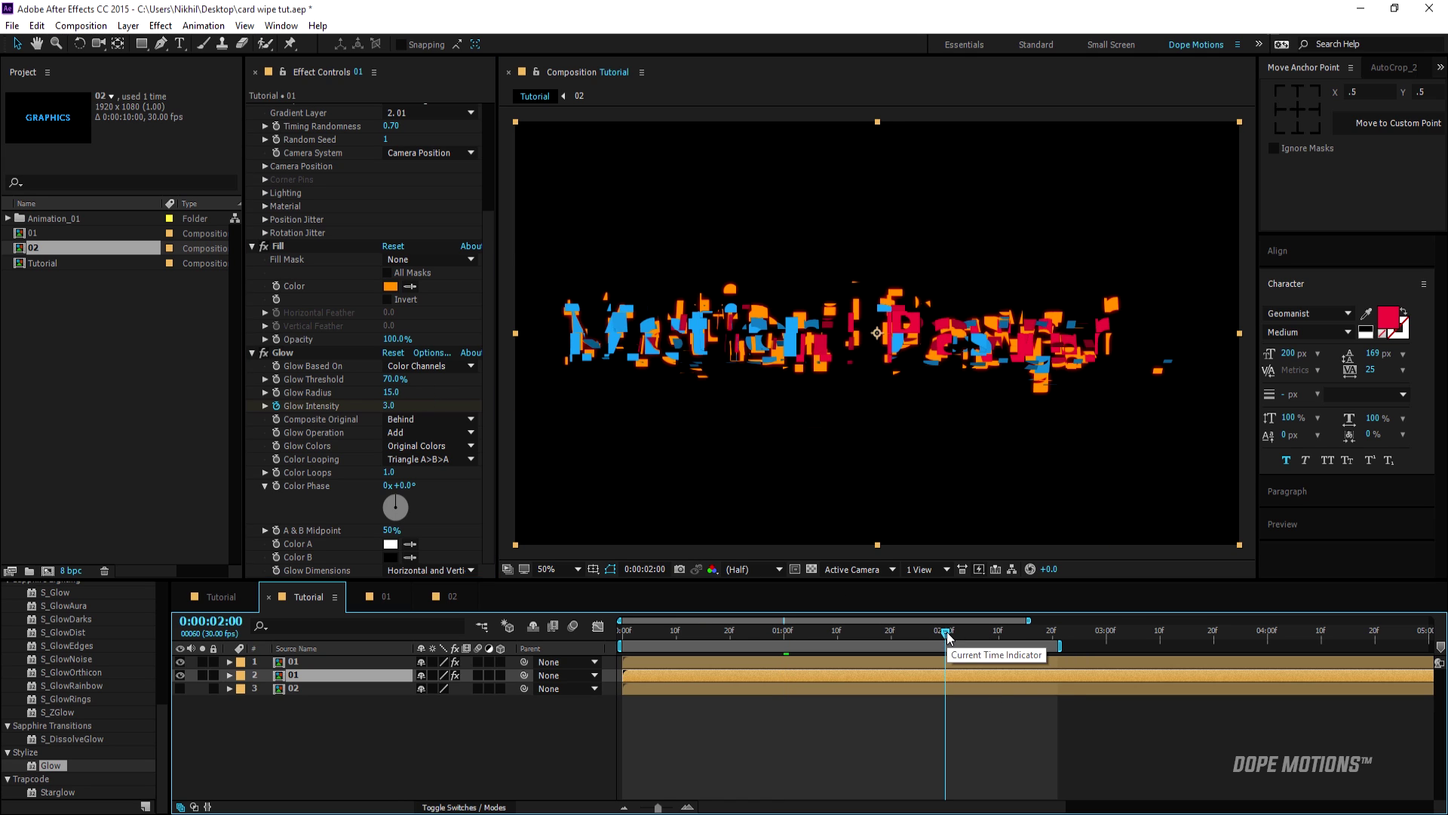
pyautogui.click(389, 406)
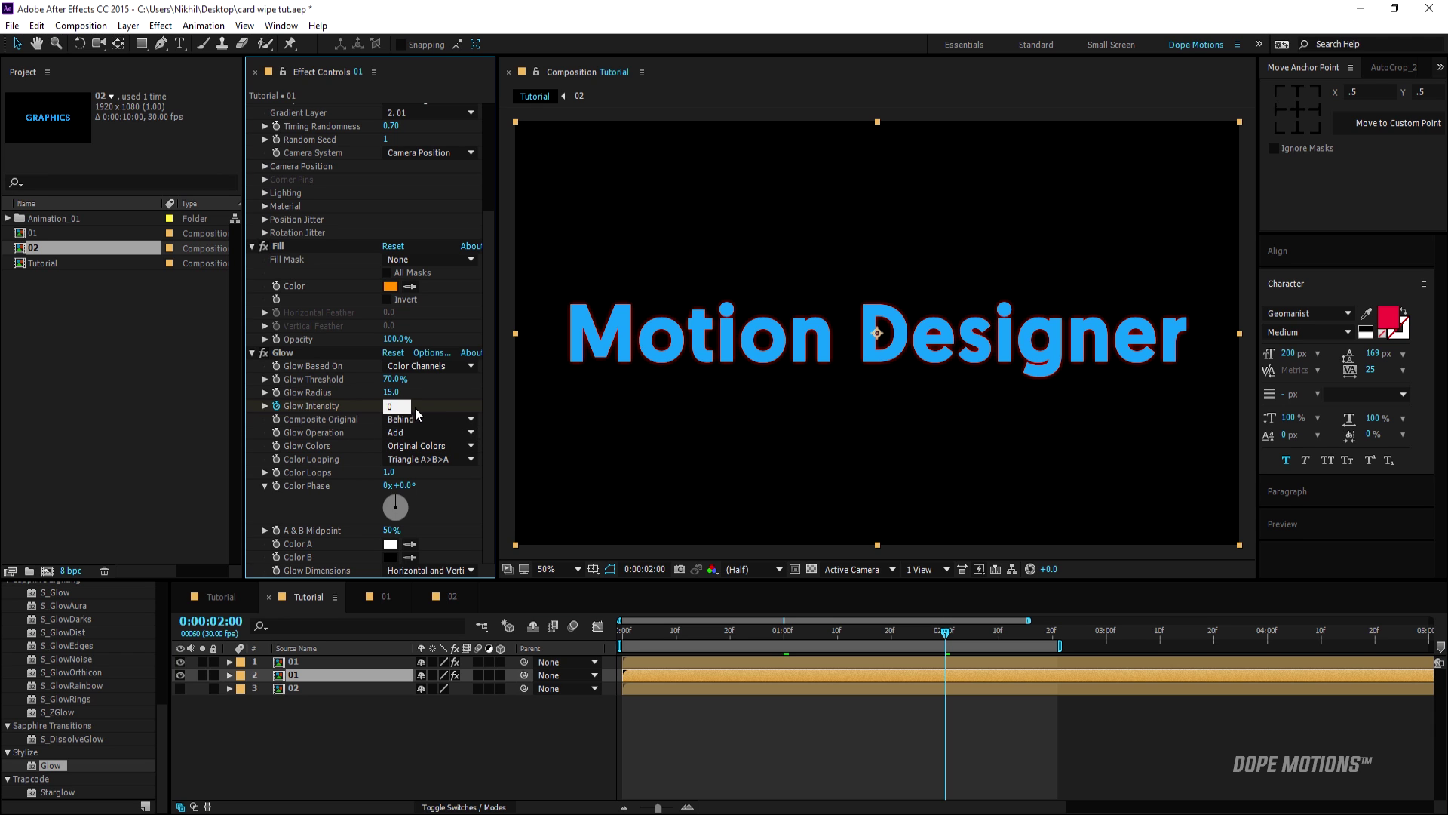
pyautogui.write('0')
pyautogui.press('Return')
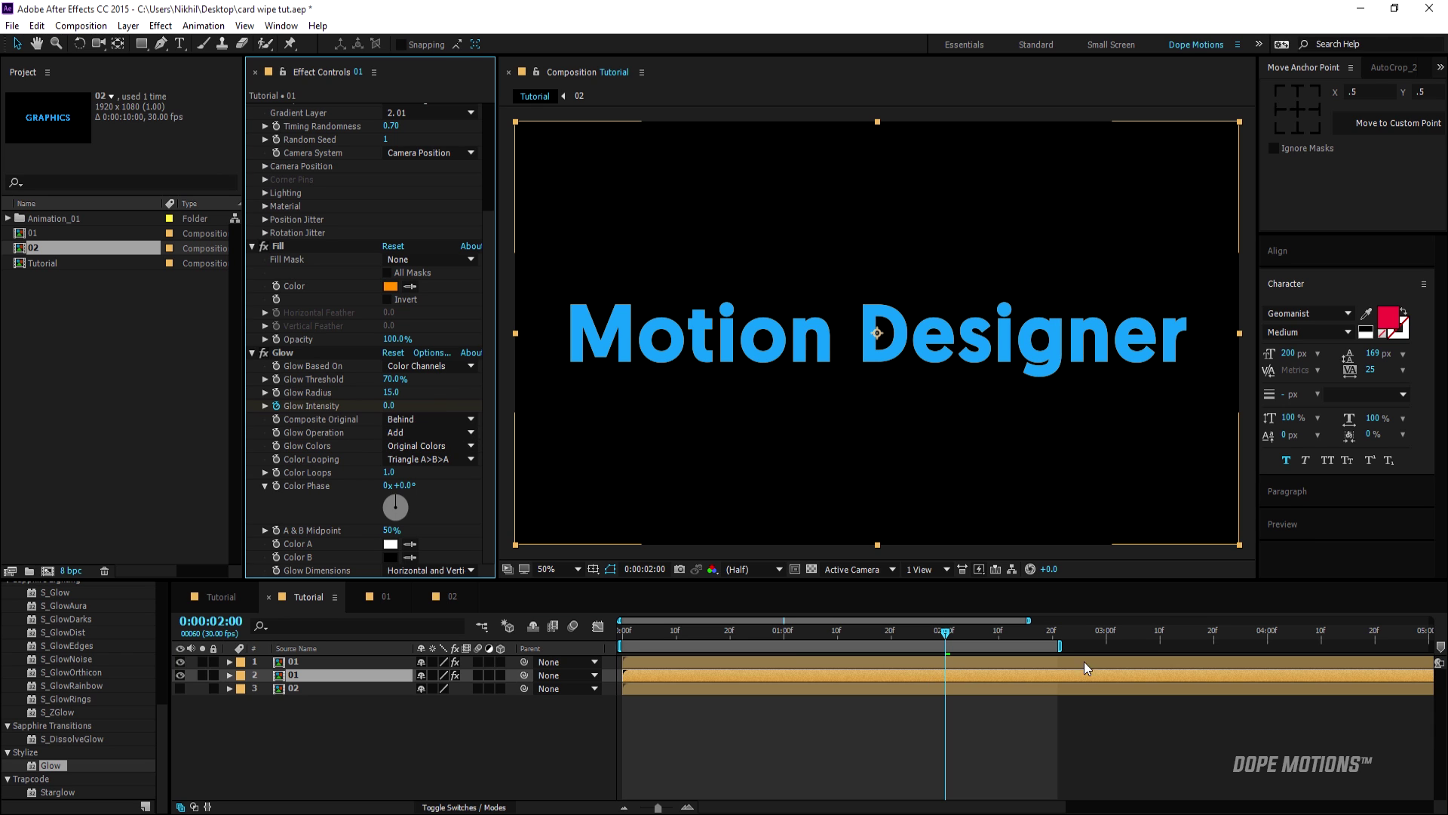
pyautogui.click(1085, 632)
pyautogui.press('space')
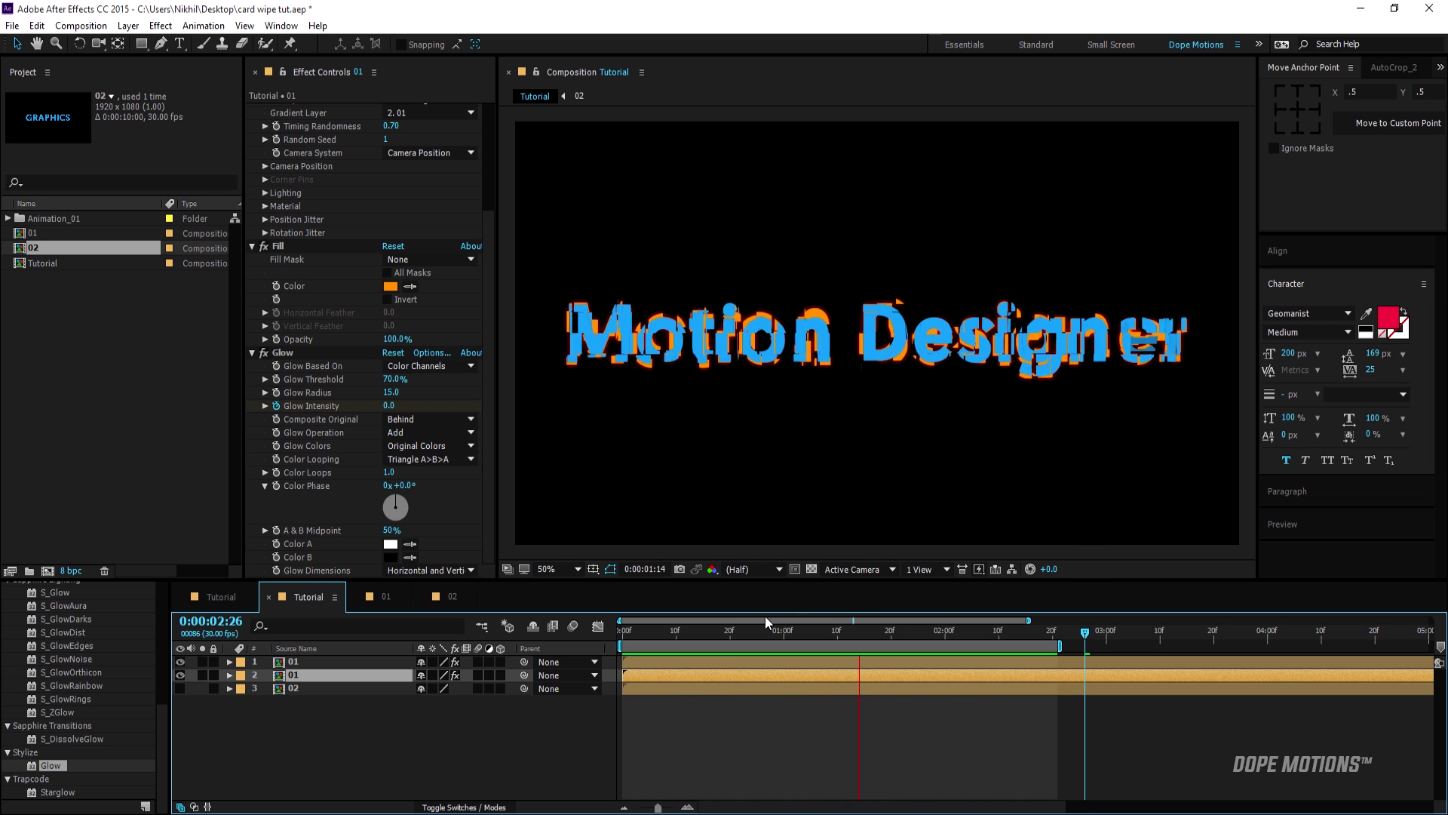
# Step: Set Card Wipe Rows to 50 and Columns to 80, checking the wipe mid-transition
pyautogui.click(730, 630)
pyautogui.click(745, 633)
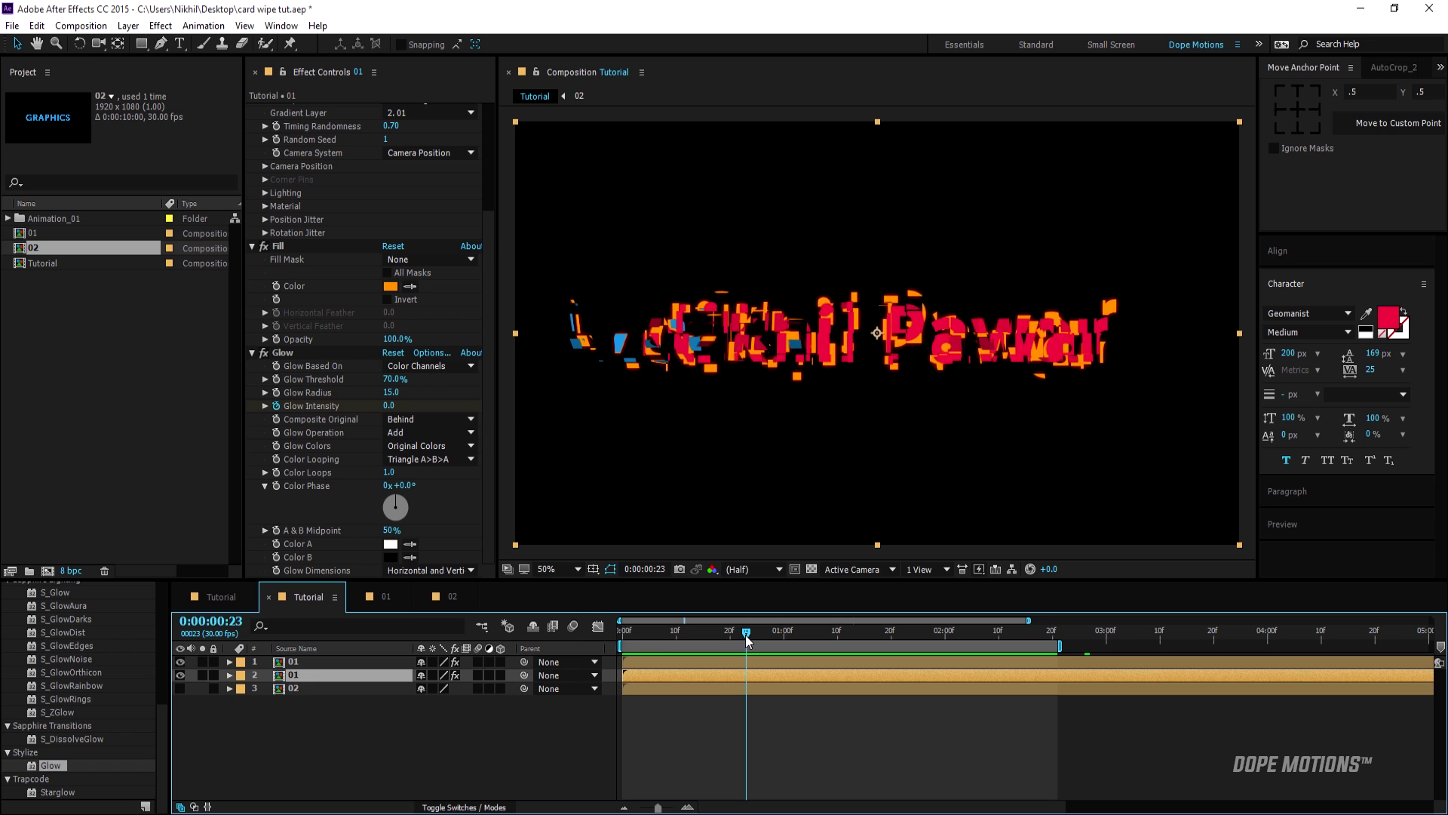
pyautogui.scroll(4, 366, 174)
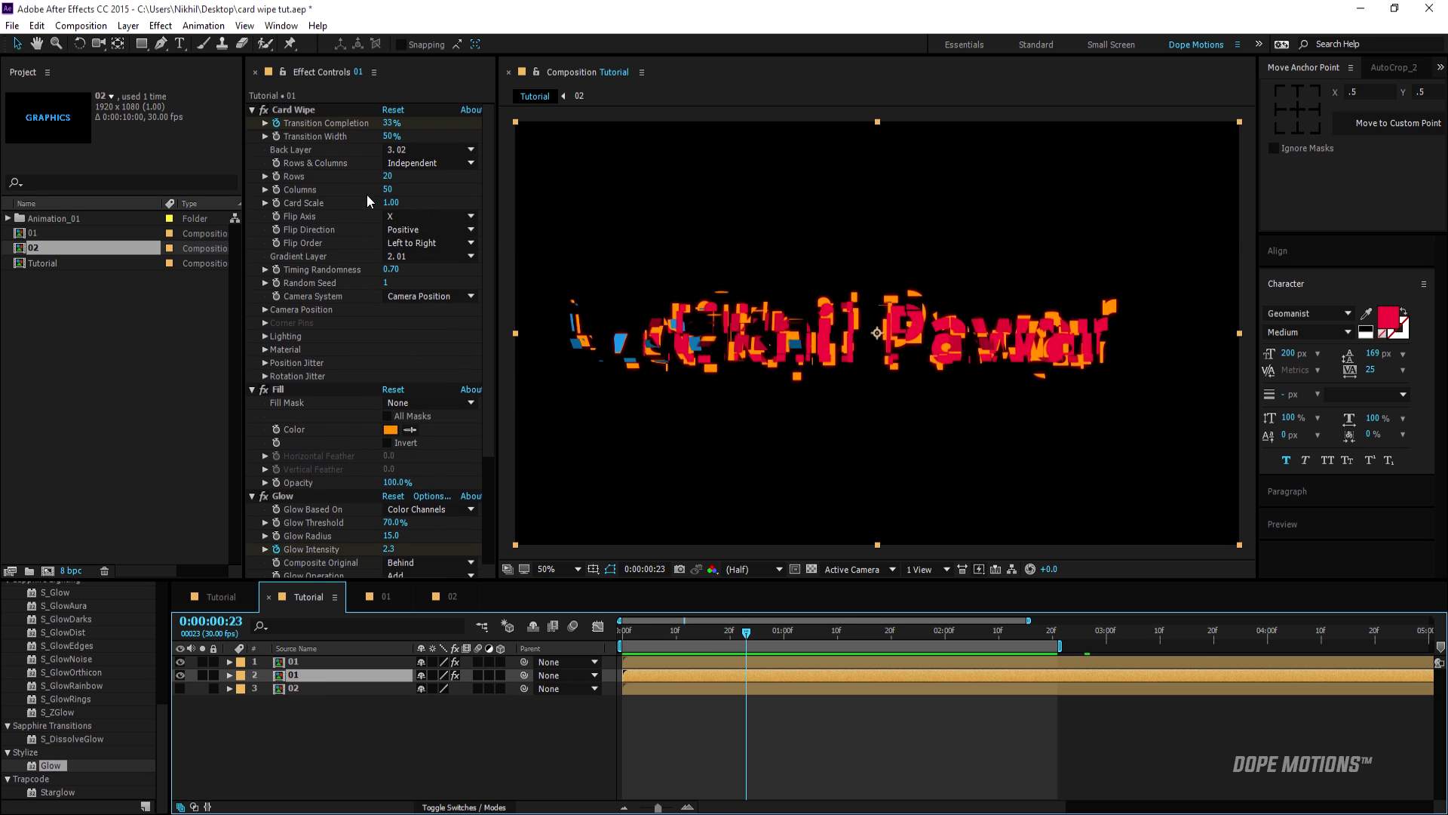
pyautogui.click(386, 177)
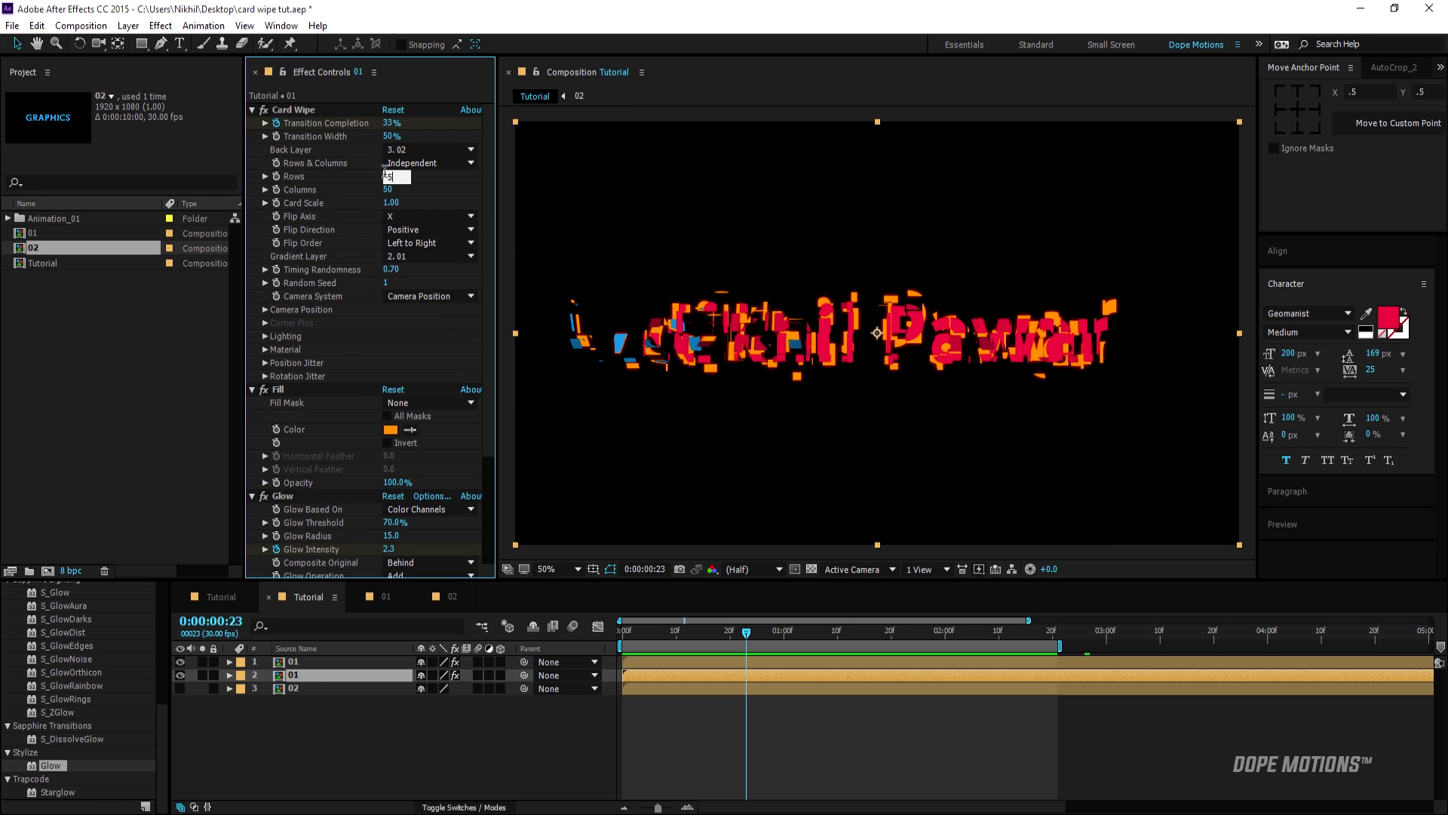
pyautogui.press('Return')
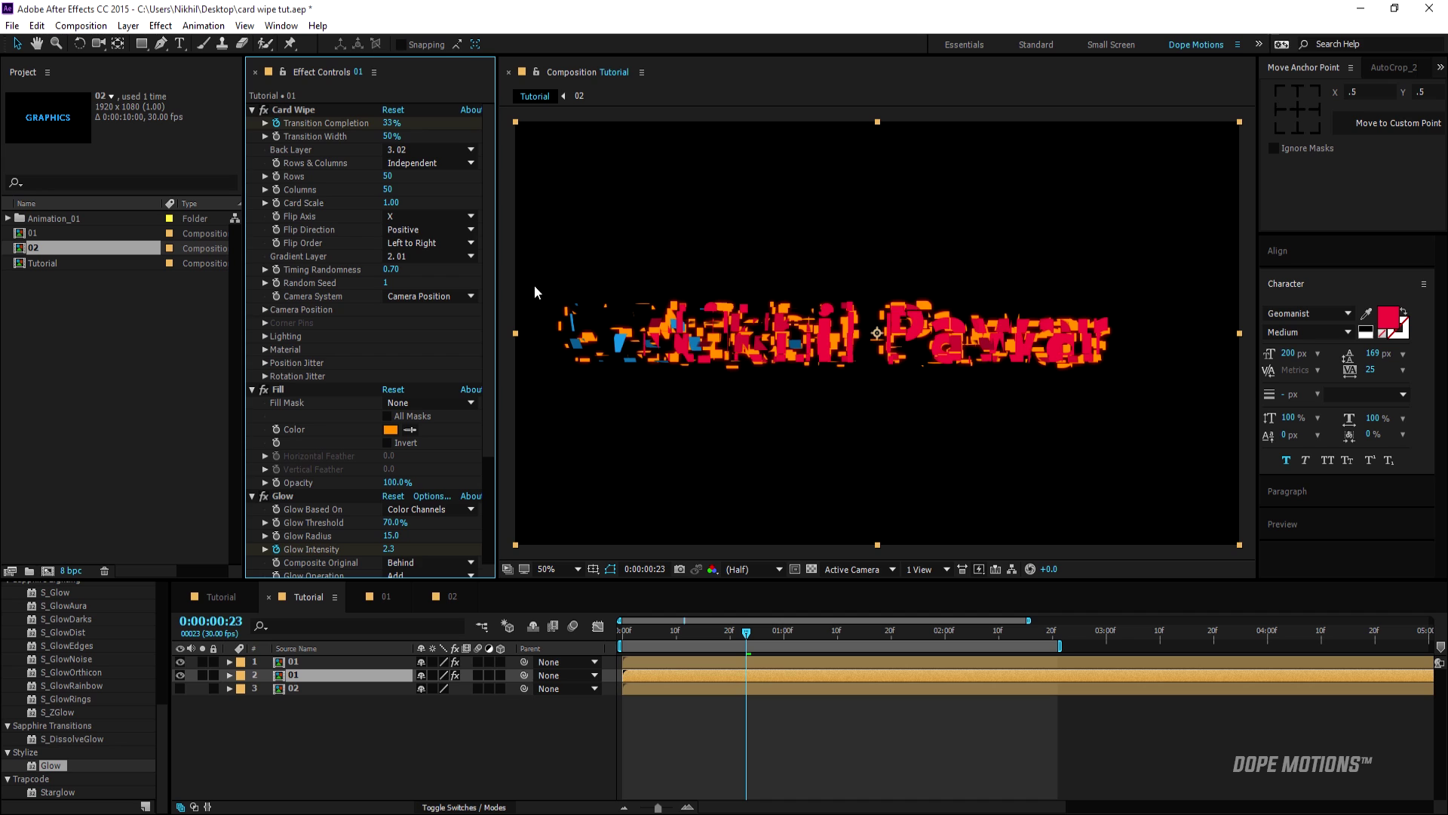
pyautogui.click(388, 190)
pyautogui.press('Return')
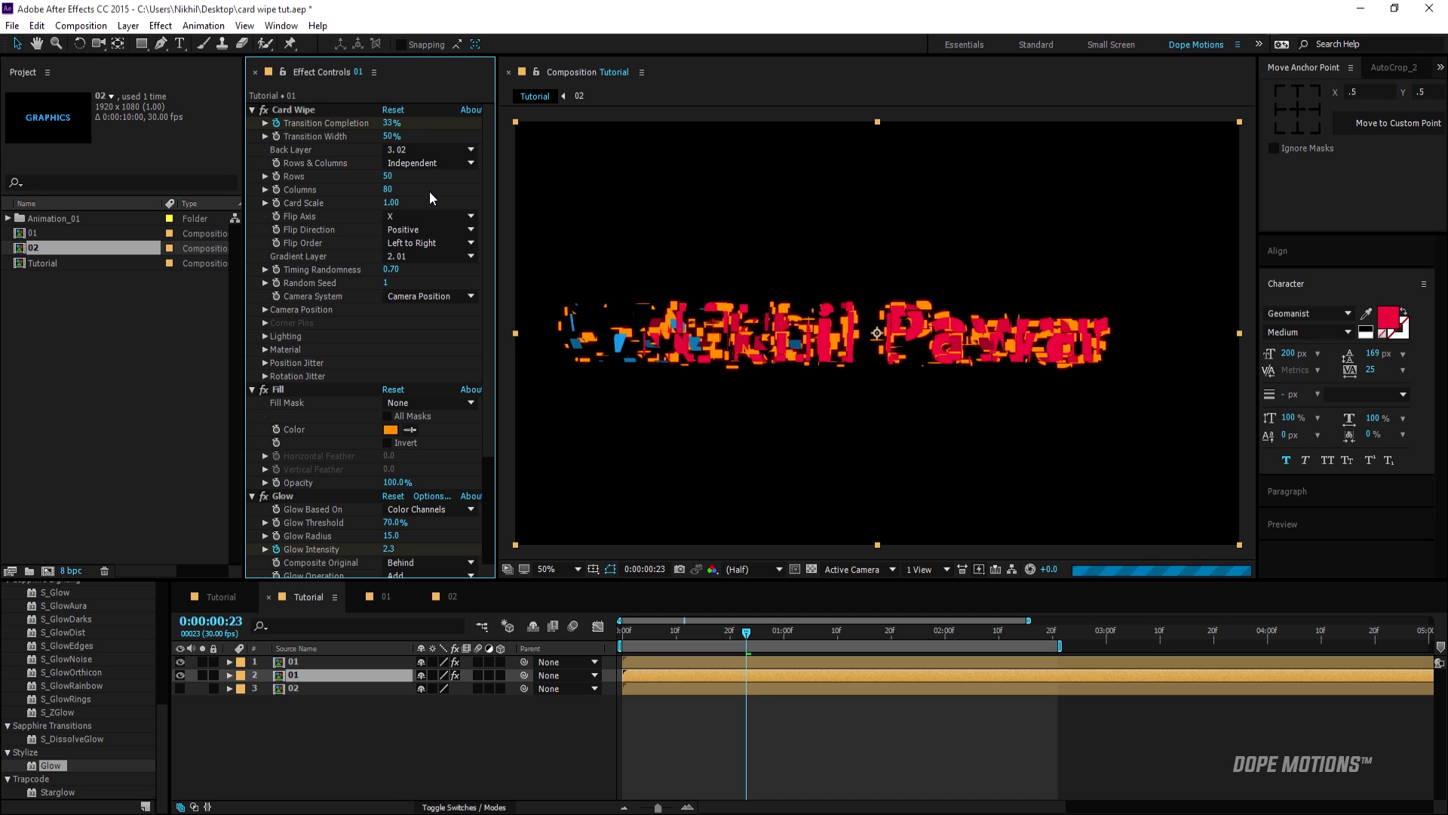
pyautogui.click(692, 629)
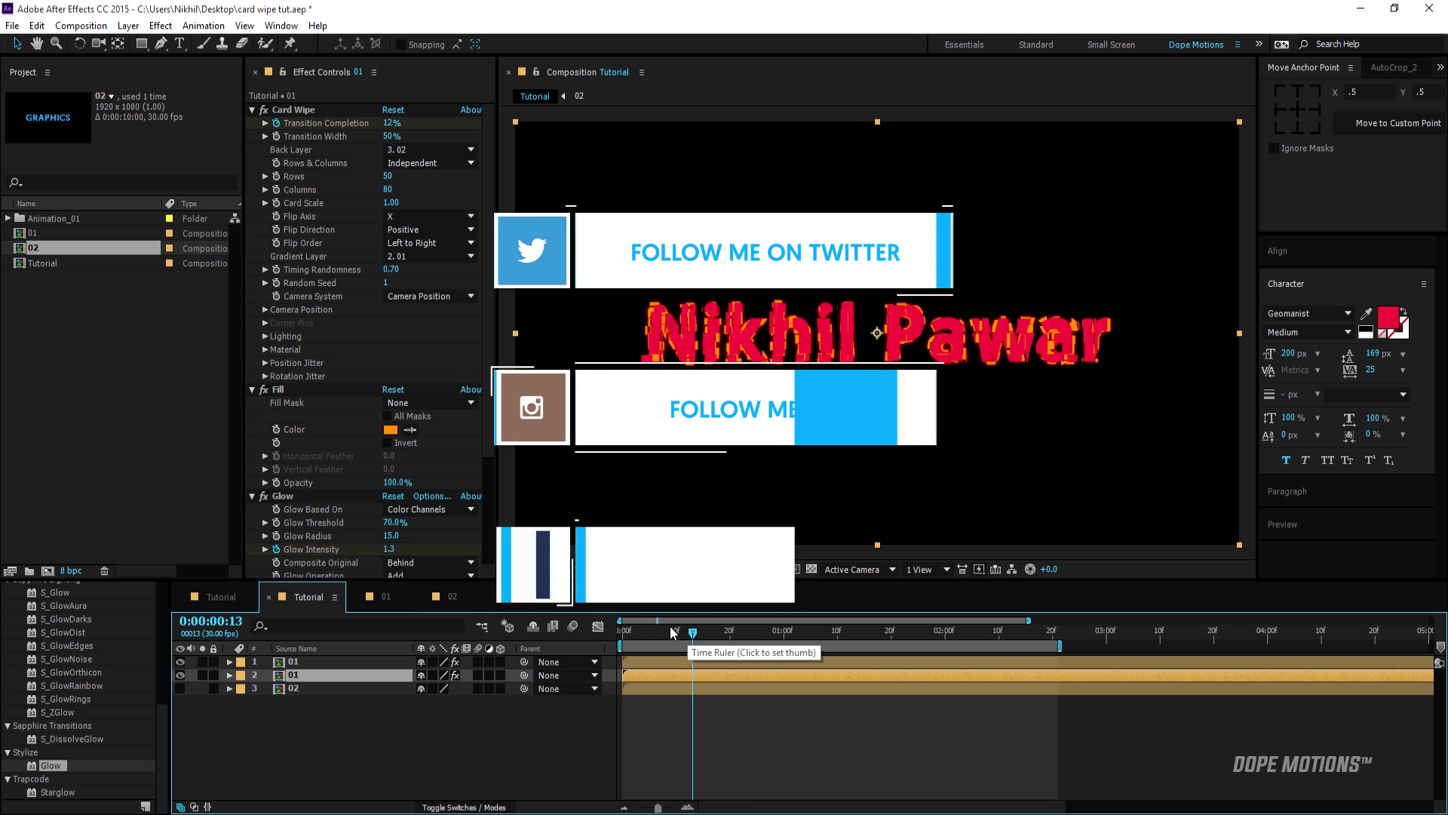
pyautogui.moveTo(663, 629); pyautogui.dragTo(775, 632)
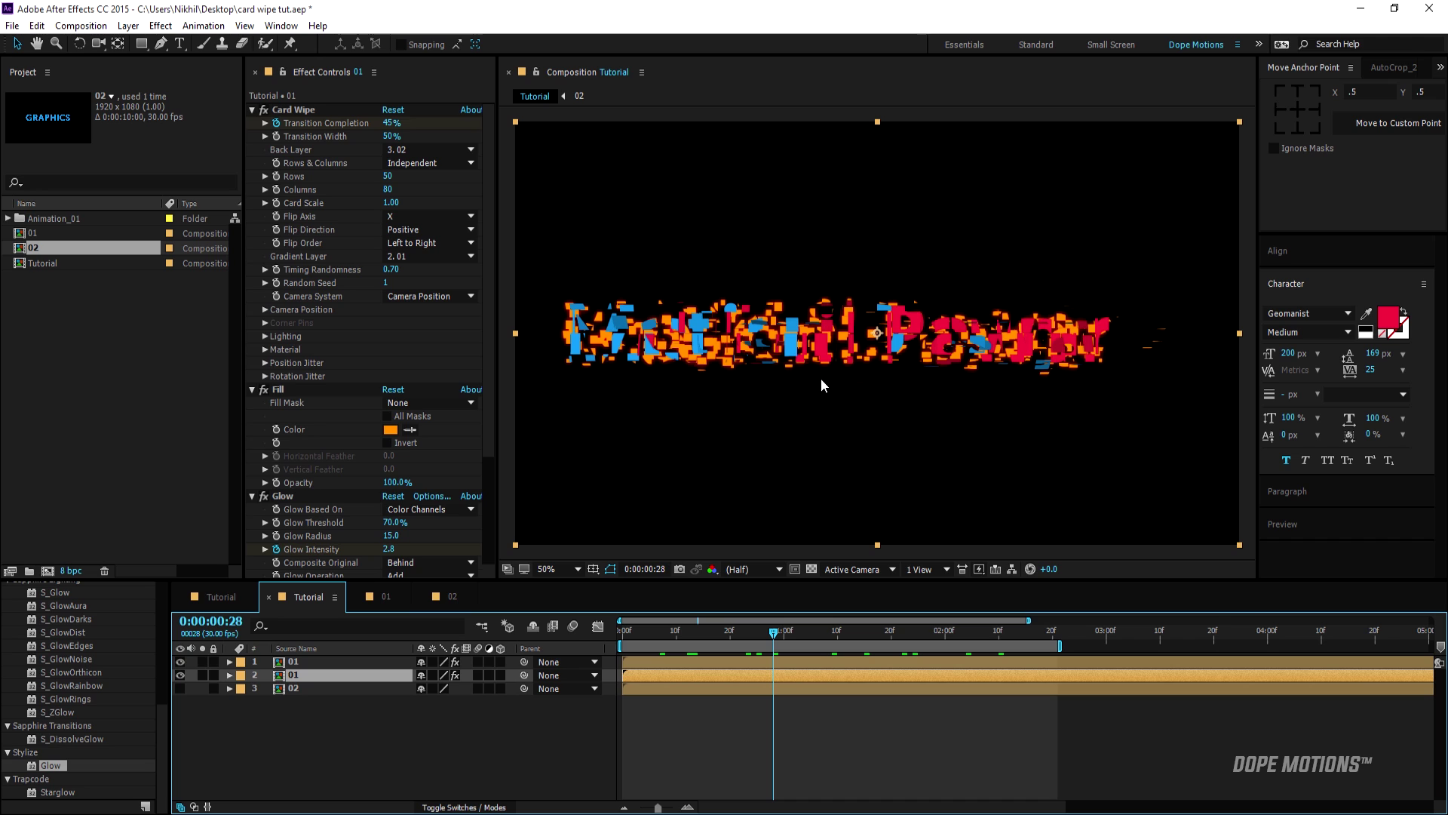
pyautogui.click(942, 637)
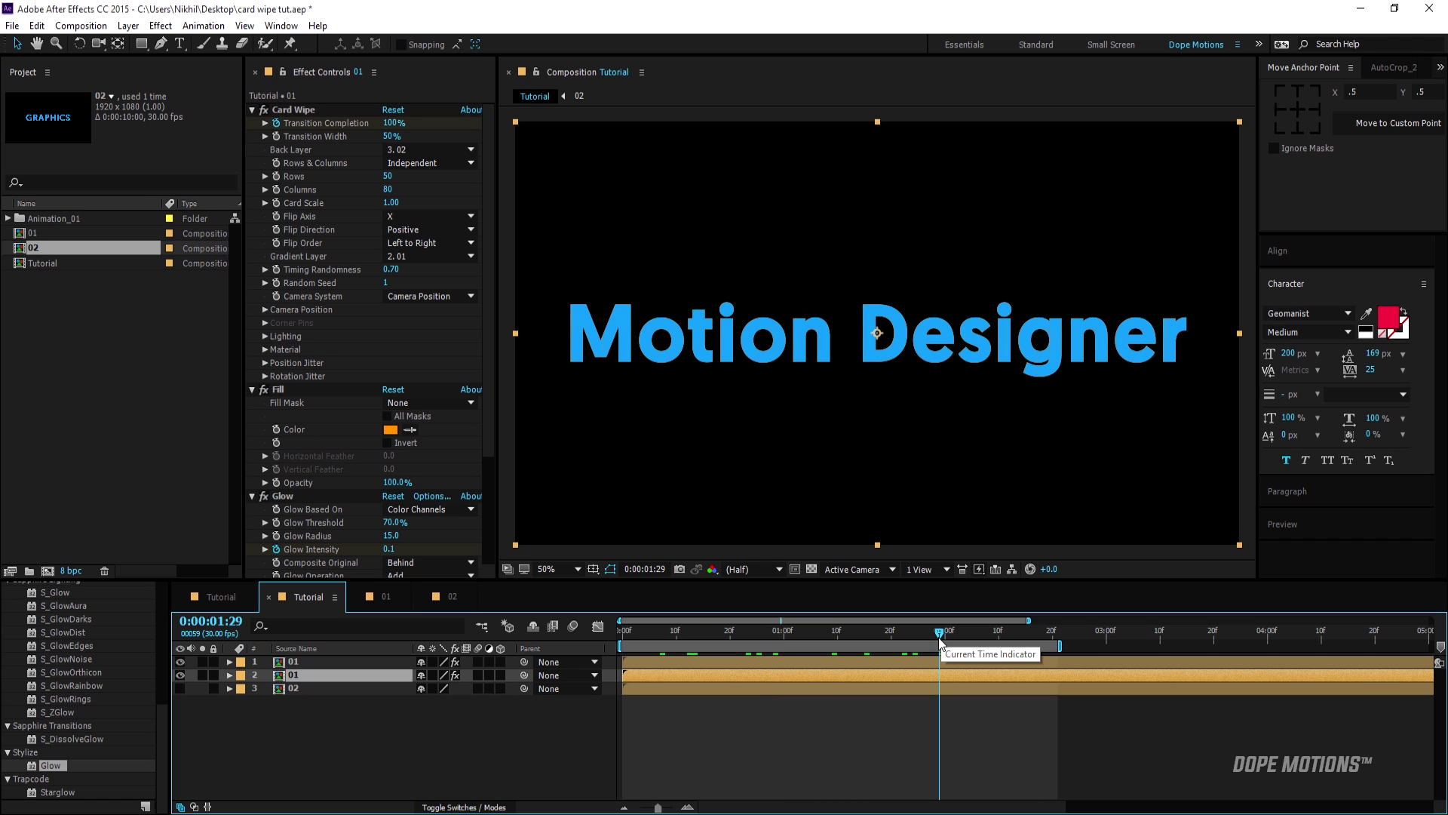